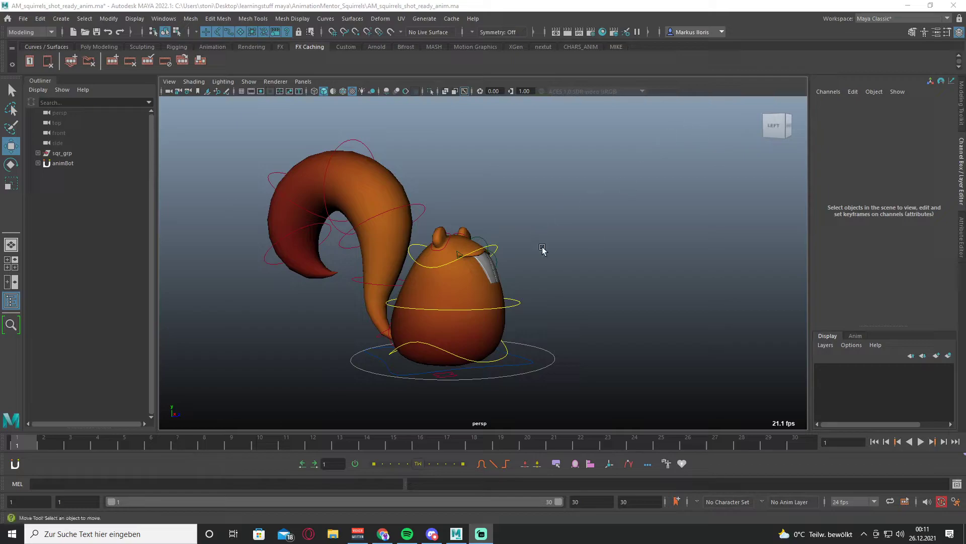
# - Frame the squirrel in the viewport, briefly selecting and clearing the root control
pyautogui.moveTo(557, 243)
pyautogui.keyDown('alt'); pyautogui.mouseDown()
pyautogui.moveTo(629, 235)
pyautogui.moveTo(499, 270)
pyautogui.moveTo(573, 248)
pyautogui.moveTo(533, 250)
pyautogui.moveTo(606, 255)
pyautogui.moveTo(552, 270)
pyautogui.moveTo(504, 259)
pyautogui.moveTo(571, 262)
pyautogui.moveTo(518, 233)
pyautogui.moveTo(439, 286)
pyautogui.moveTo(428, 270)
pyautogui.mouseUp(); pyautogui.keyUp('alt')
pyautogui.keyDown('alt'); pyautogui.moveTo(428, 269); pyautogui.dragTo(388, 343, button='middle'); pyautogui.keyUp('alt')
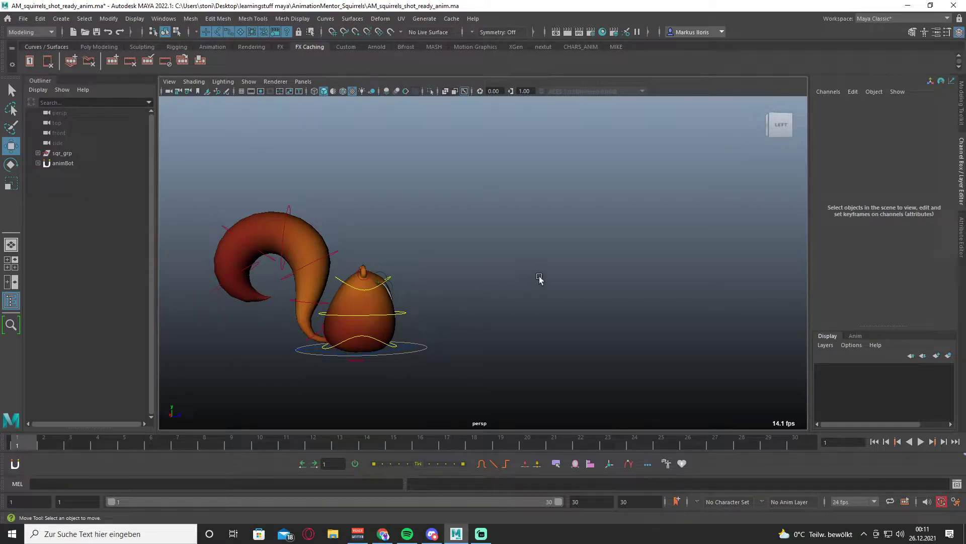
pyautogui.moveTo(466, 294)
pyautogui.keyDown('alt'); pyautogui.mouseDown()
pyautogui.moveTo(518, 280)
pyautogui.moveTo(436, 346)
pyautogui.mouseUp(); pyautogui.keyUp('alt')
pyautogui.scroll(3, 437, 346)
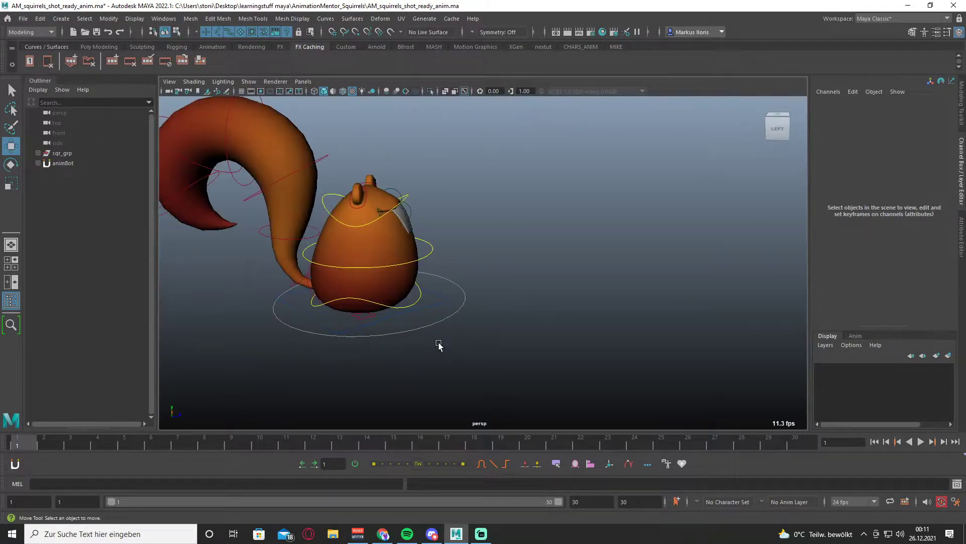
pyautogui.click(442, 323)
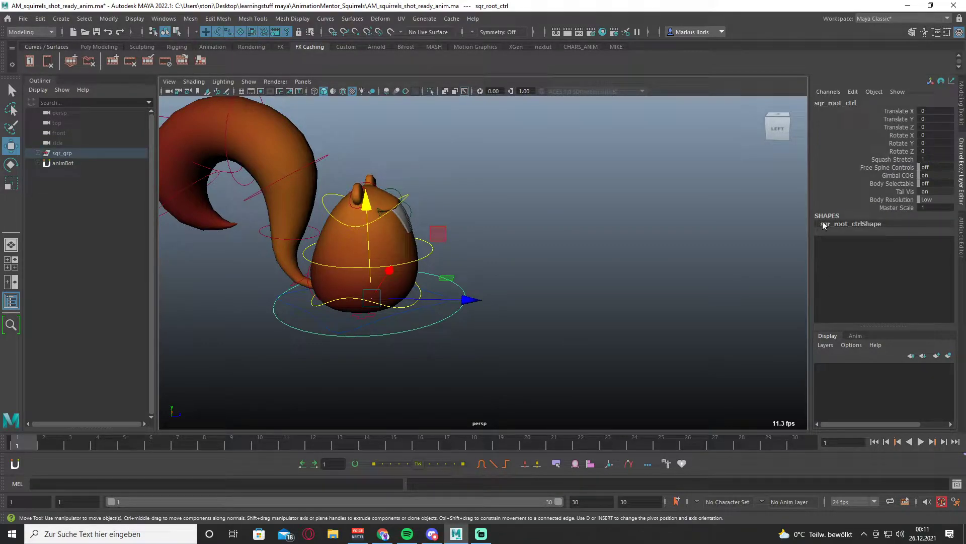
pyautogui.click(517, 215)
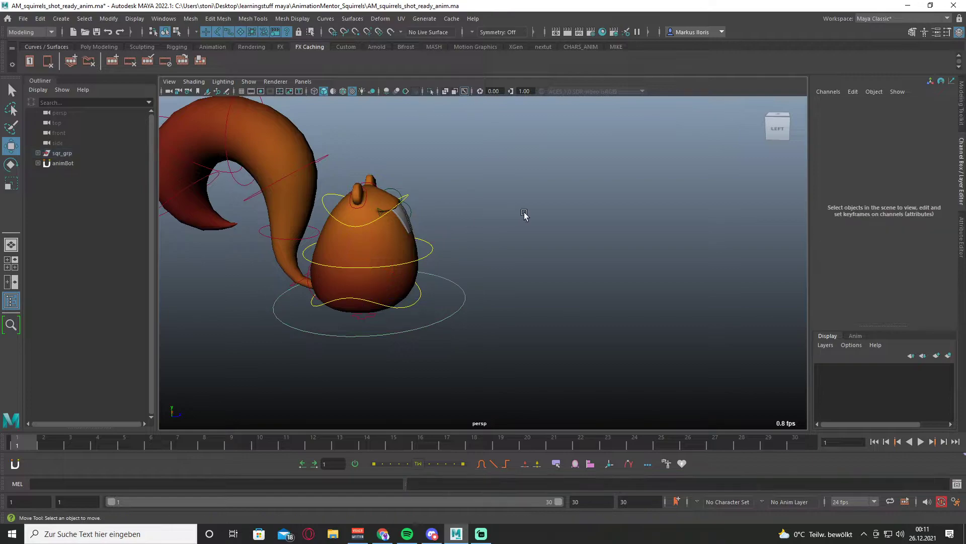
pyautogui.scroll(-3, 573, 214)
pyautogui.keyDown('alt'); pyautogui.moveTo(578, 213); pyautogui.dragTo(649, 230, button='middle'); pyautogui.keyUp('alt')
pyautogui.scroll(2, 642, 237)
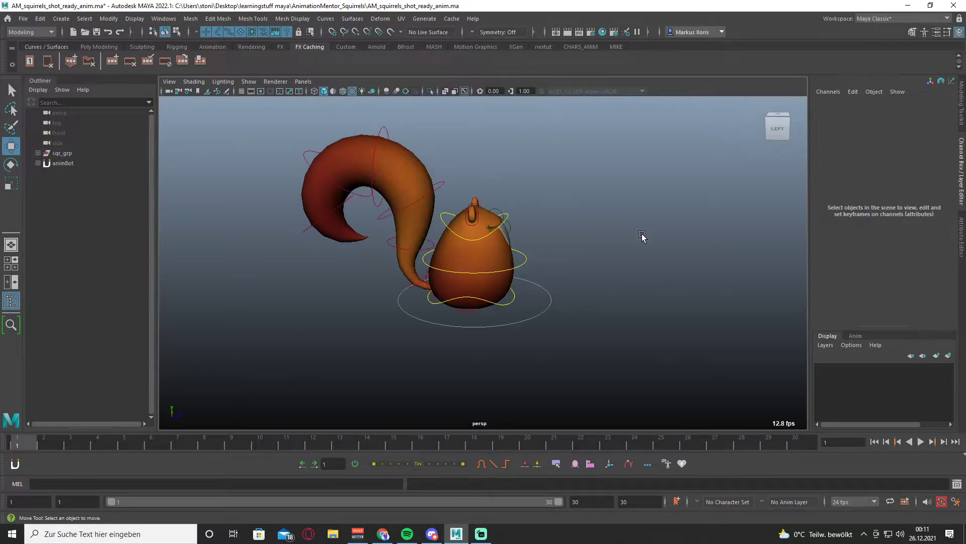
pyautogui.moveTo(516, 288)
pyautogui.keyDown('alt'); pyautogui.mouseDown(button='middle')
pyautogui.moveTo(544, 268)
pyautogui.moveTo(408, 261)
pyautogui.mouseUp(button='middle'); pyautogui.keyUp('alt')
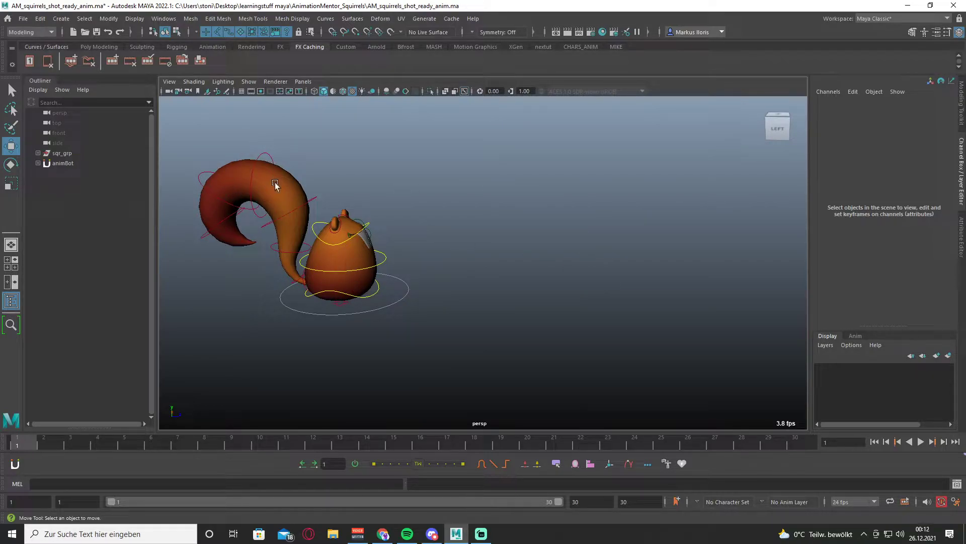
# - Test the fifth tail control with a move and rotation, then undo it
pyautogui.click(252, 164)
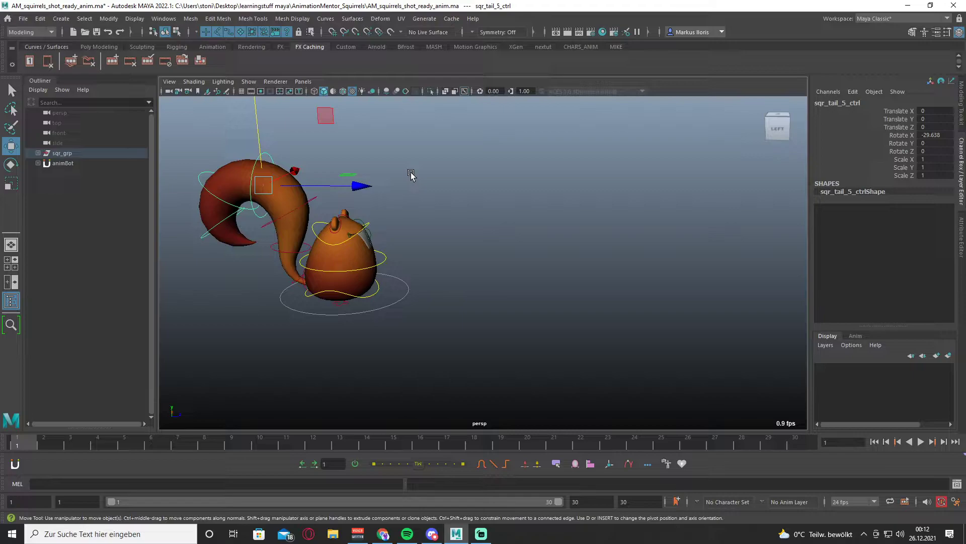
pyautogui.moveTo(295, 182); pyautogui.dragTo(303, 178, button='middle')
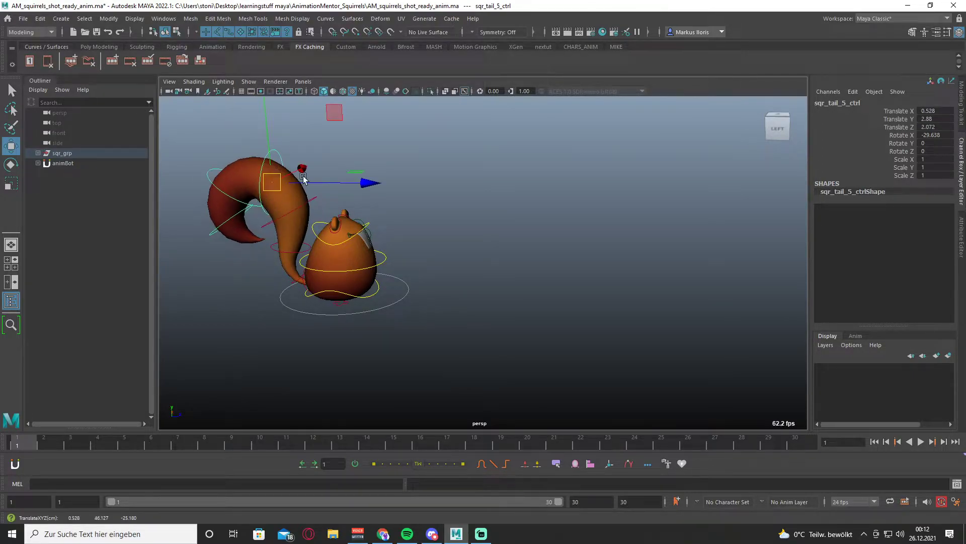
pyautogui.press('e')
pyautogui.moveTo(355, 179); pyautogui.dragTo(350, 211)
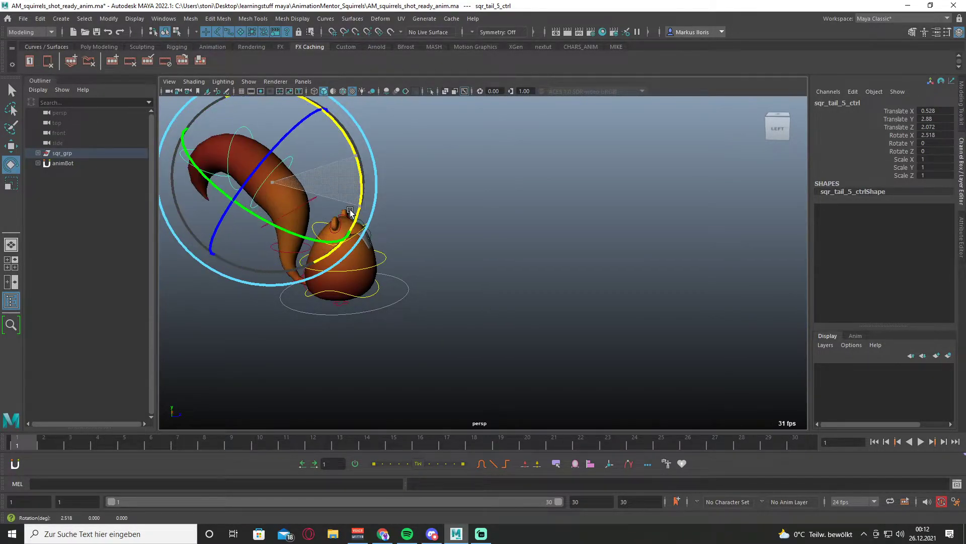
pyautogui.hotkey('ctrl', 'z')
pyautogui.hotkey('ctrl', 'z')
pyautogui.click(398, 214)
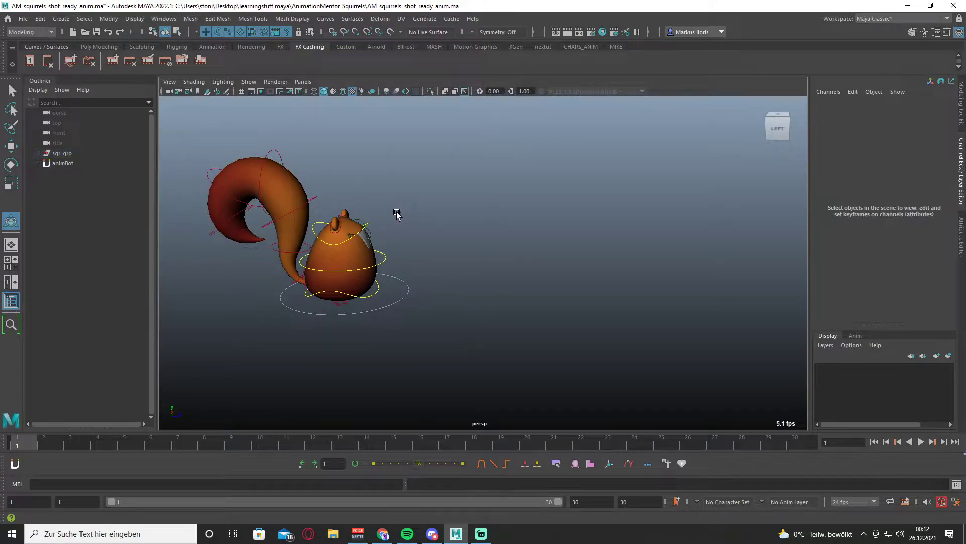
pyautogui.keyDown('alt'); pyautogui.moveTo(398, 214); pyautogui.dragTo(471, 244, button='middle'); pyautogui.keyUp('alt')
# - Test the root and hip controls with the Move tool, undoing each change
pyautogui.click(477, 308)
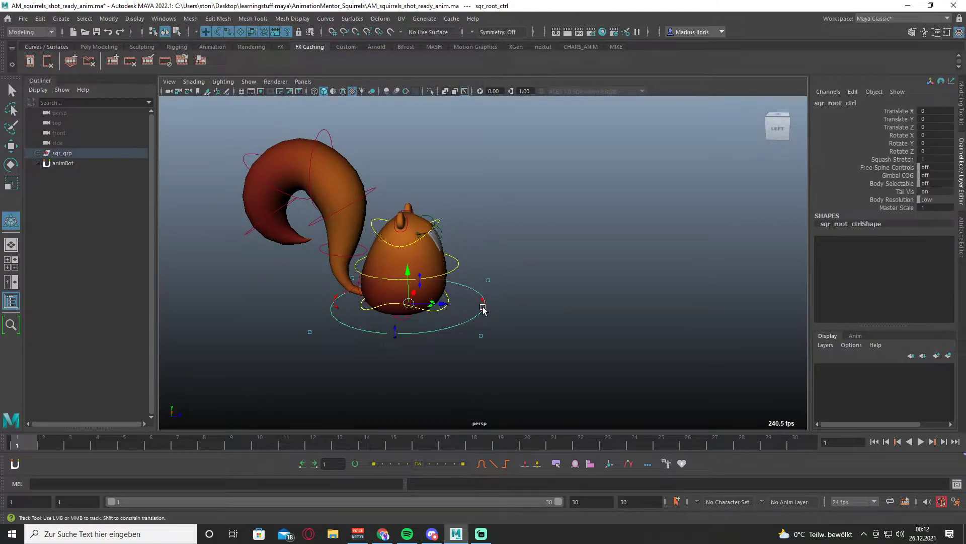
pyautogui.press('w')
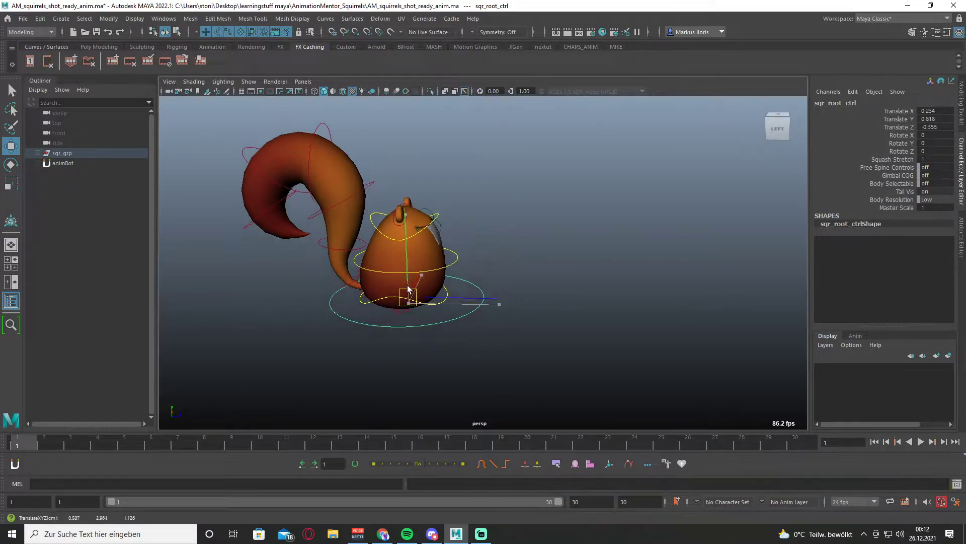
pyautogui.click(424, 315)
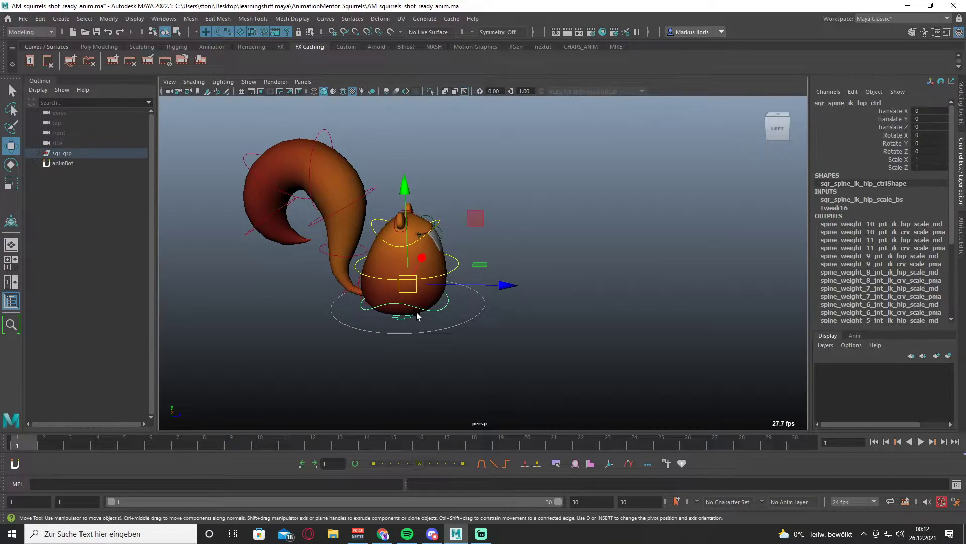
pyautogui.moveTo(410, 285)
pyautogui.mouseDown()
pyautogui.moveTo(510, 219)
pyautogui.moveTo(338, 224)
pyautogui.moveTo(315, 278)
pyautogui.moveTo(343, 274)
pyautogui.mouseUp()
pyautogui.hotkey('ctrl', 'z')
pyautogui.hotkey('ctrl', 'z')
pyautogui.hotkey('ctrl', 'z')
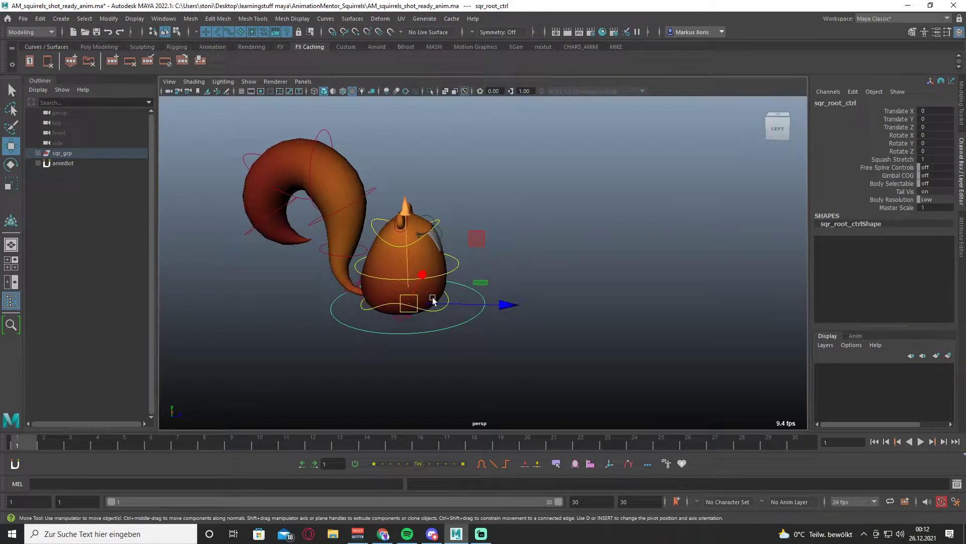
pyautogui.moveTo(409, 261); pyautogui.dragTo(400, 242)
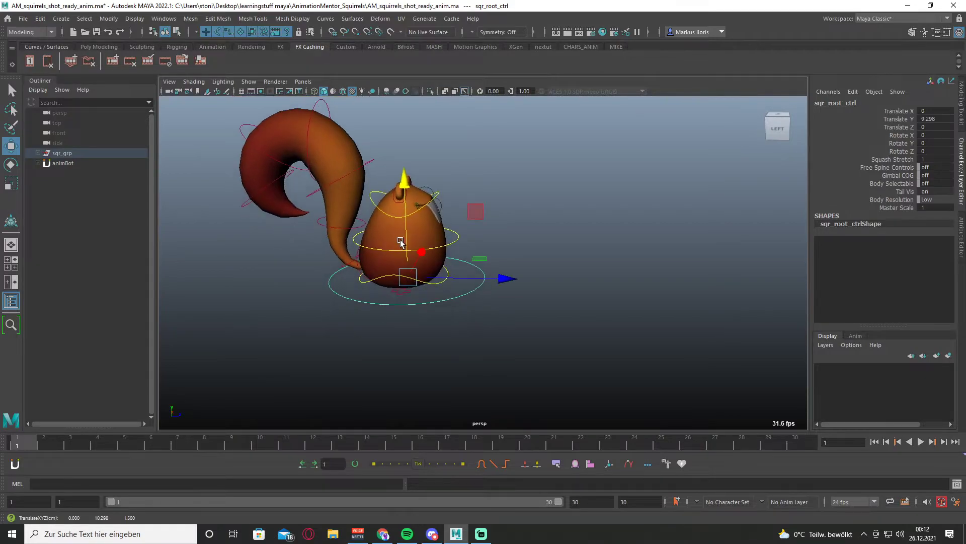
pyautogui.press('t')
pyautogui.hotkey('ctrl', 'z')
pyautogui.hotkey('ctrl', 'z')
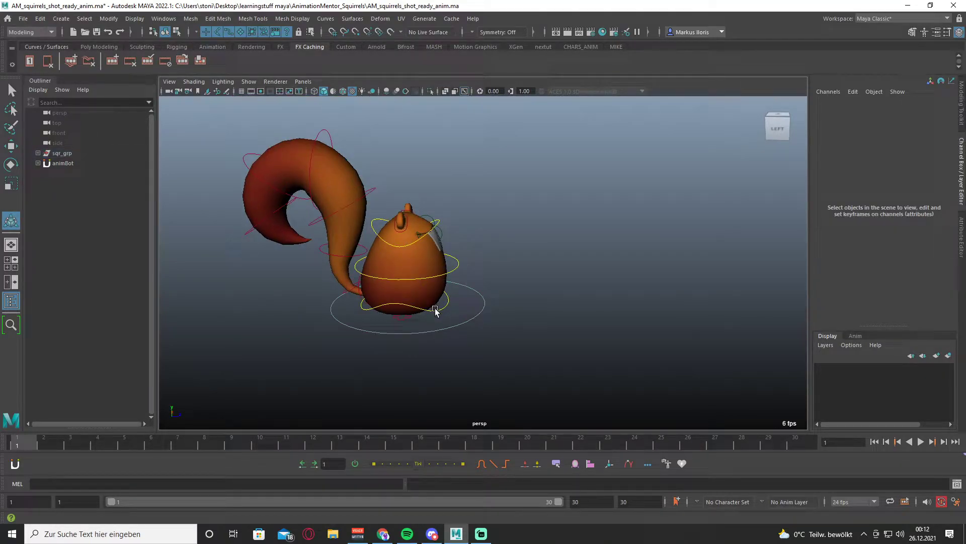
# - Lift the squirrel on its COG gimbal control, then undo back to its original height
pyautogui.click(435, 310)
pyautogui.press('w')
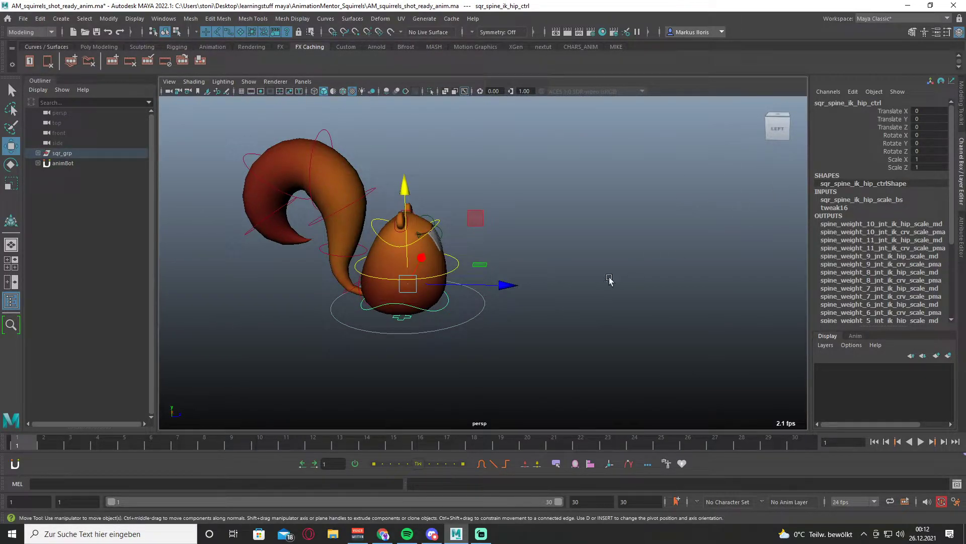
pyautogui.click(476, 317)
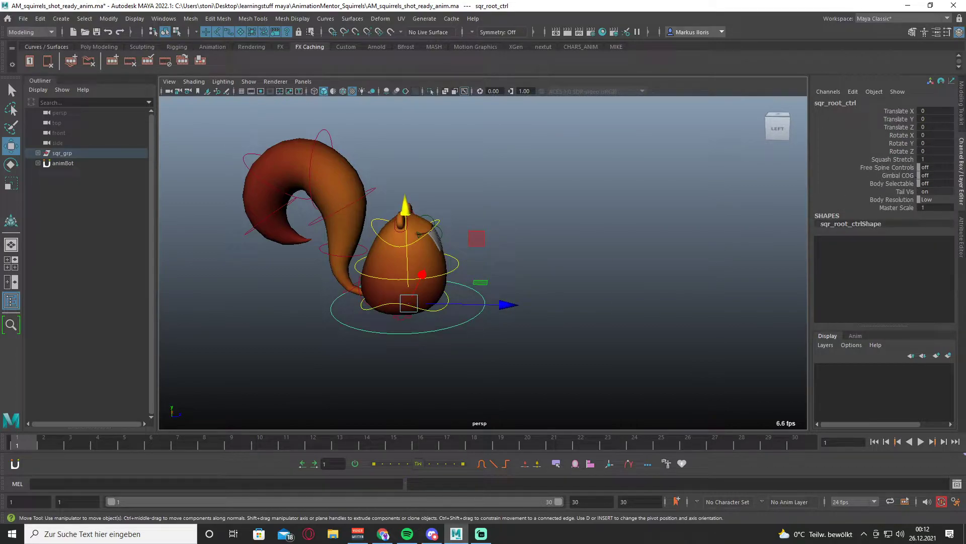
pyautogui.click(344, 368)
pyautogui.click(417, 318)
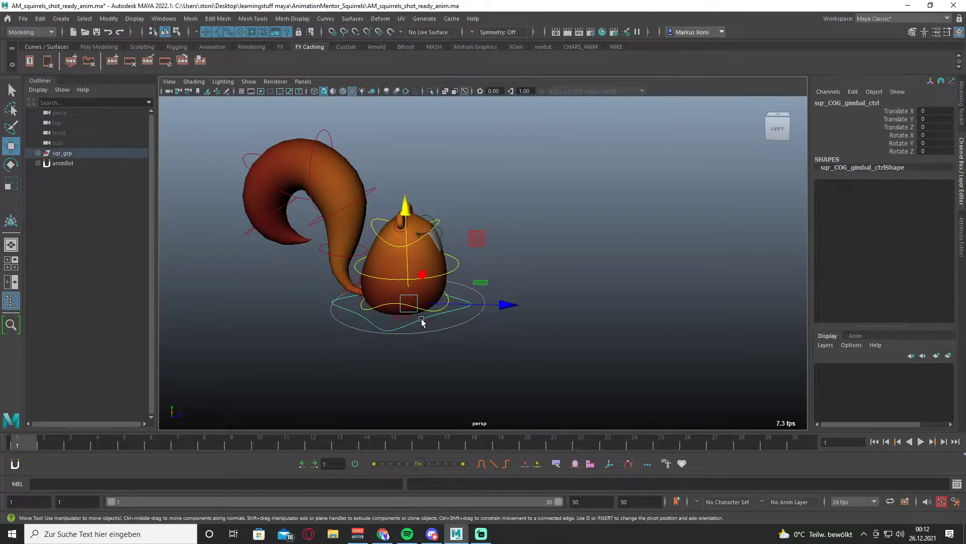
pyautogui.moveTo(403, 250); pyautogui.dragTo(403, 181)
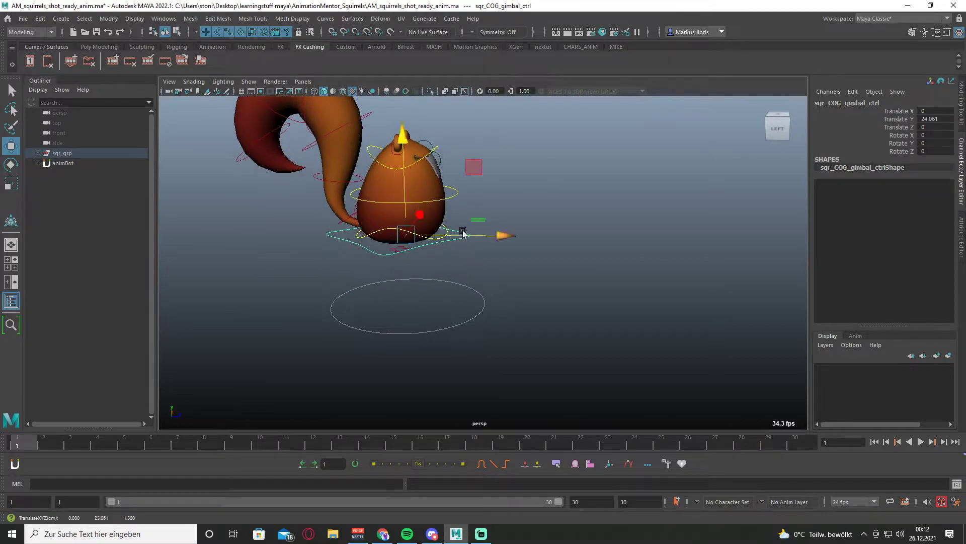
pyautogui.hotkey('ctrl', 'z')
pyautogui.hotkey('ctrl', 'z')
pyautogui.hotkey('ctrl', 'z')
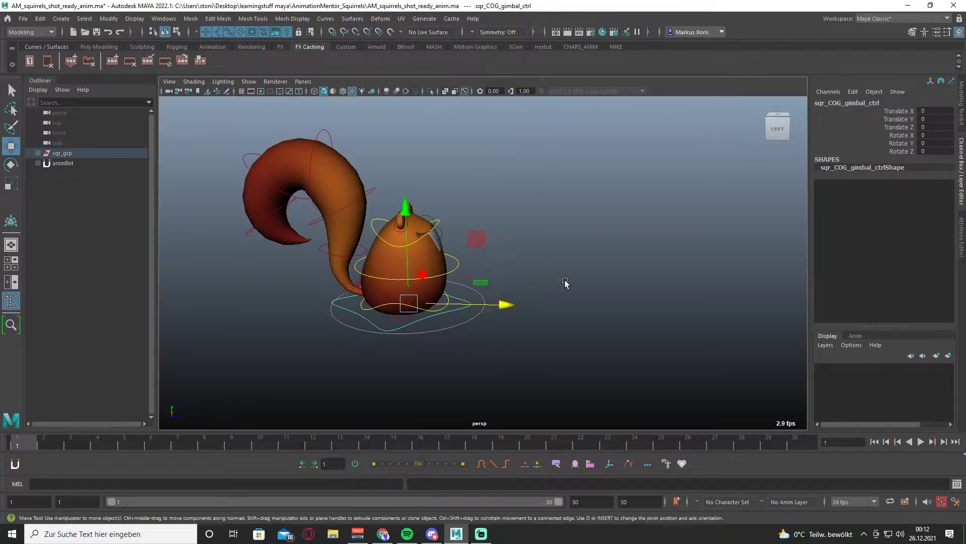
pyautogui.hotkey('ctrl', 'z')
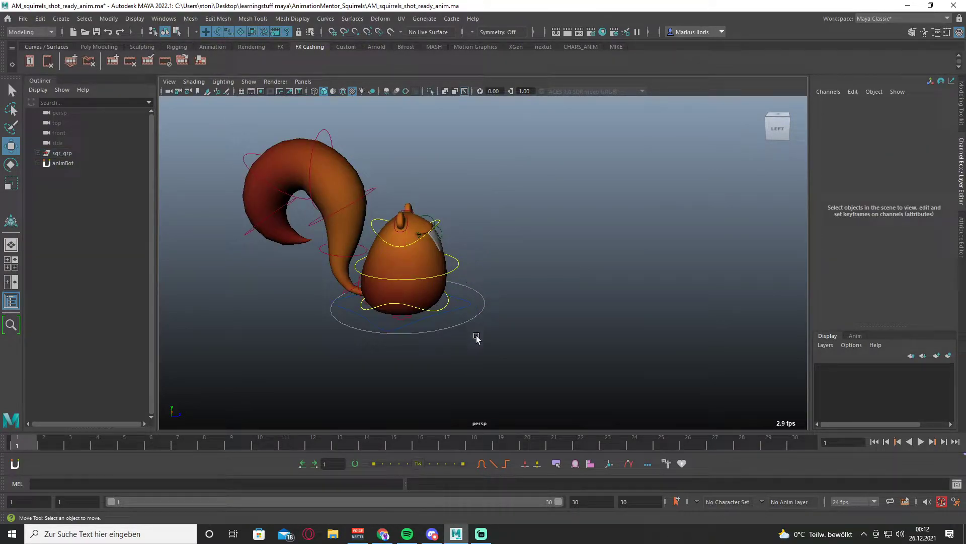
# - Set Tail Vis to off on sqr_root_ctrl and clear the selection
pyautogui.click(464, 322)
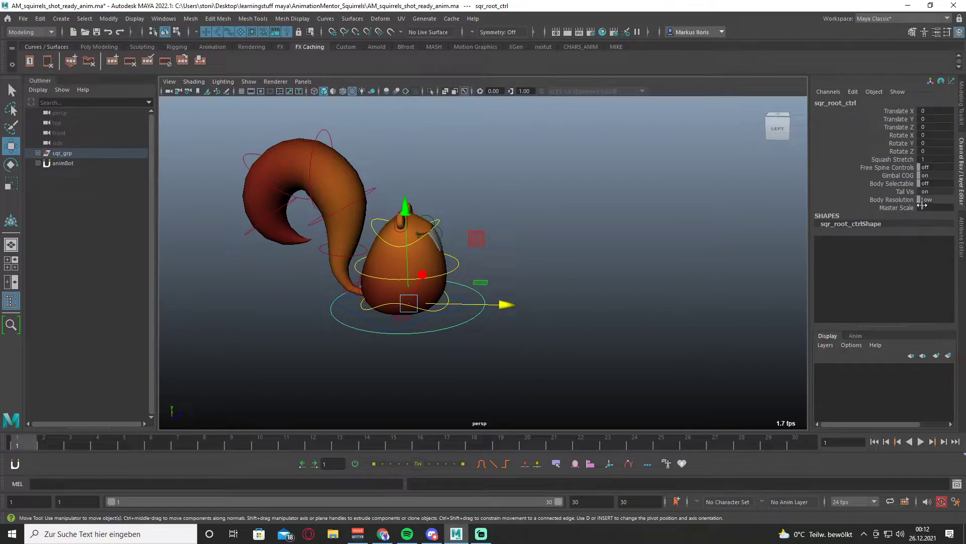
pyautogui.click(931, 191)
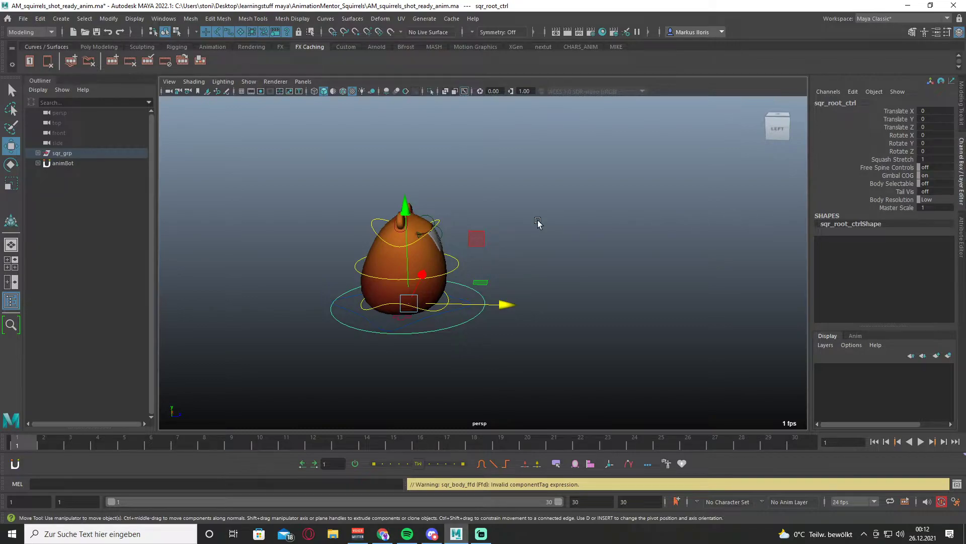
pyautogui.click(554, 272)
pyautogui.scroll(2, 577, 304)
pyautogui.scroll(-3, 543, 298)
pyautogui.scroll(3, 545, 297)
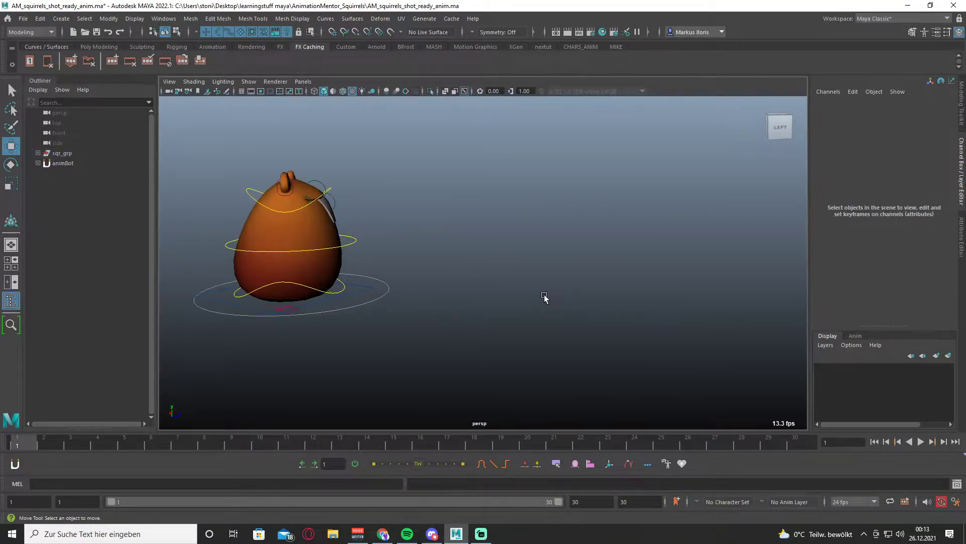
pyautogui.scroll(-1, 545, 298)
# - Select all the squirrel's rig controls and set a keyframe on them
pyautogui.moveTo(190, 144)
pyautogui.mouseDown()
pyautogui.moveTo(557, 367)
pyautogui.moveTo(545, 357)
pyautogui.mouseUp()
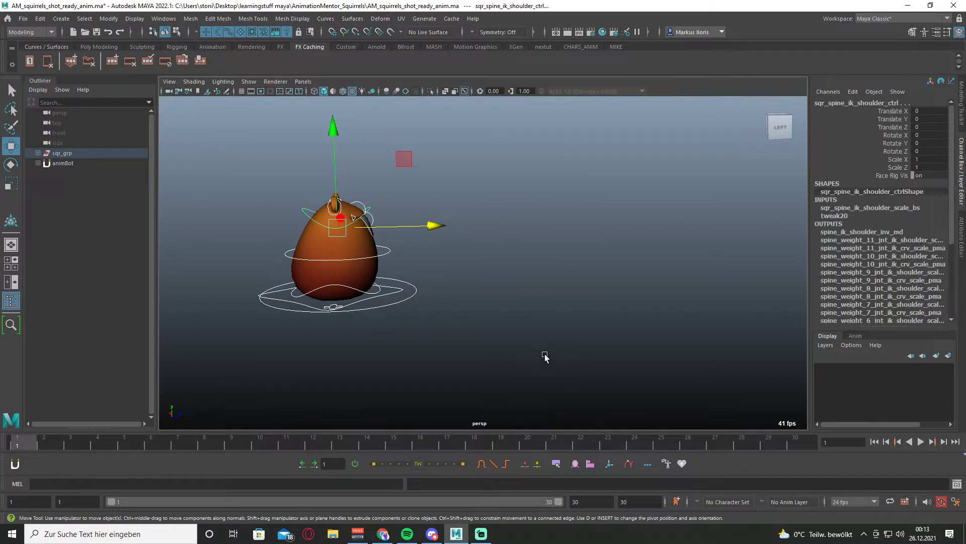
pyautogui.press('s')
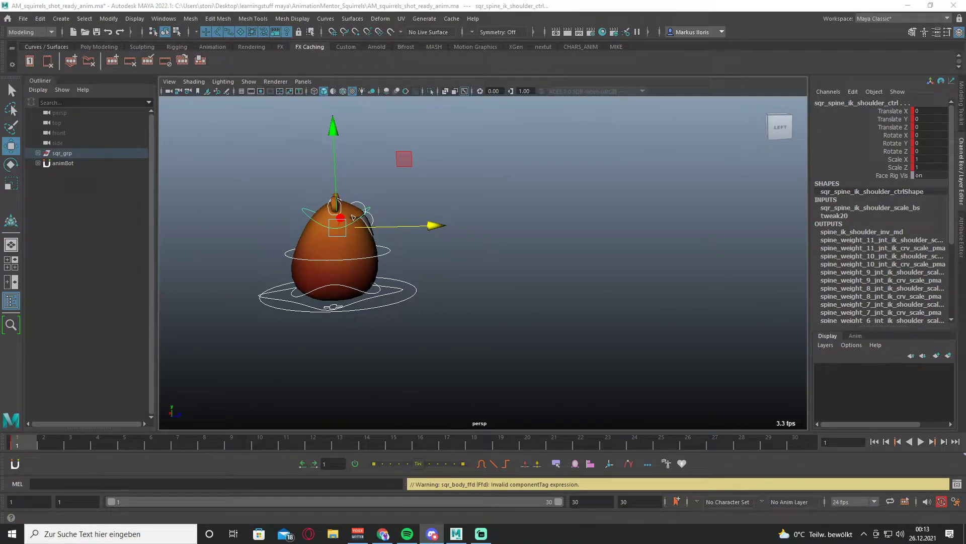
pyautogui.click(509, 222)
pyautogui.hotkey('alt', 'v')
pyautogui.moveTo(446, 316)
pyautogui.keyDown('alt'); pyautogui.mouseDown(button='middle')
pyautogui.moveTo(490, 272)
pyautogui.moveTo(403, 279)
pyautogui.mouseUp(button='middle'); pyautogui.keyUp('alt')
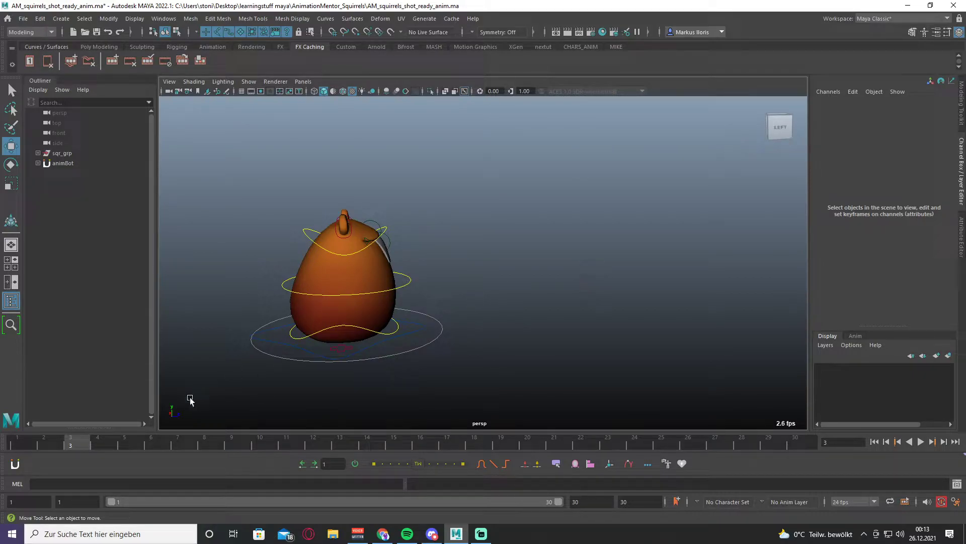
pyautogui.scroll(-2, 355, 368)
# - Return to frame 1, reselect the rig, scrub to frame 8 and deselect everything
pyautogui.moveTo(66, 435); pyautogui.dragTo(17, 437)
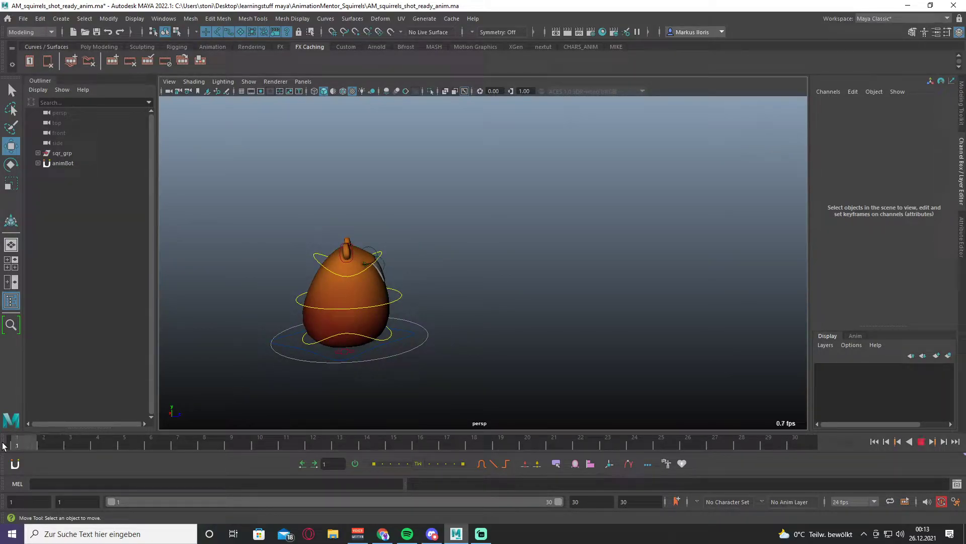
pyautogui.moveTo(191, 207); pyautogui.dragTo(533, 358)
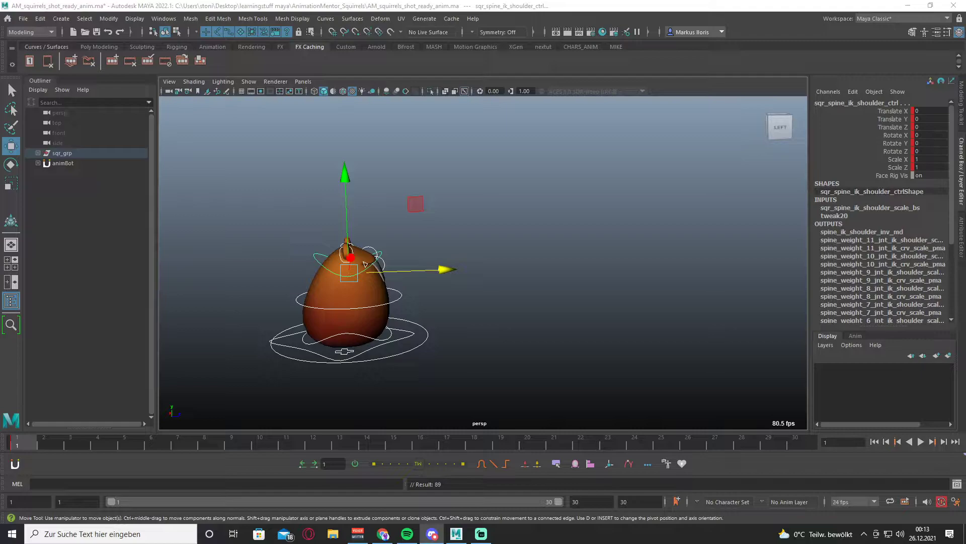
pyautogui.press('.')
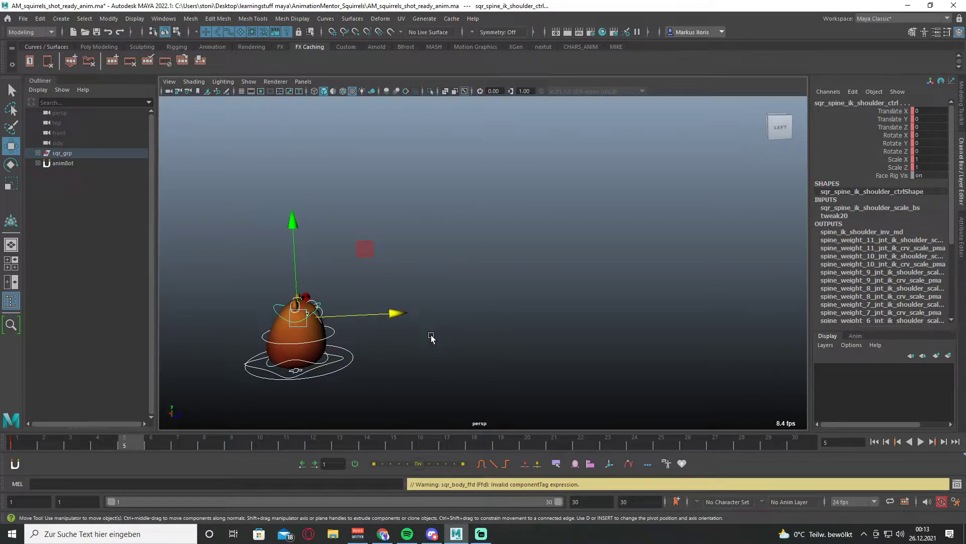
pyautogui.moveTo(142, 445)
pyautogui.mouseDown()
pyautogui.moveTo(226, 444)
pyautogui.moveTo(218, 434)
pyautogui.mouseUp()
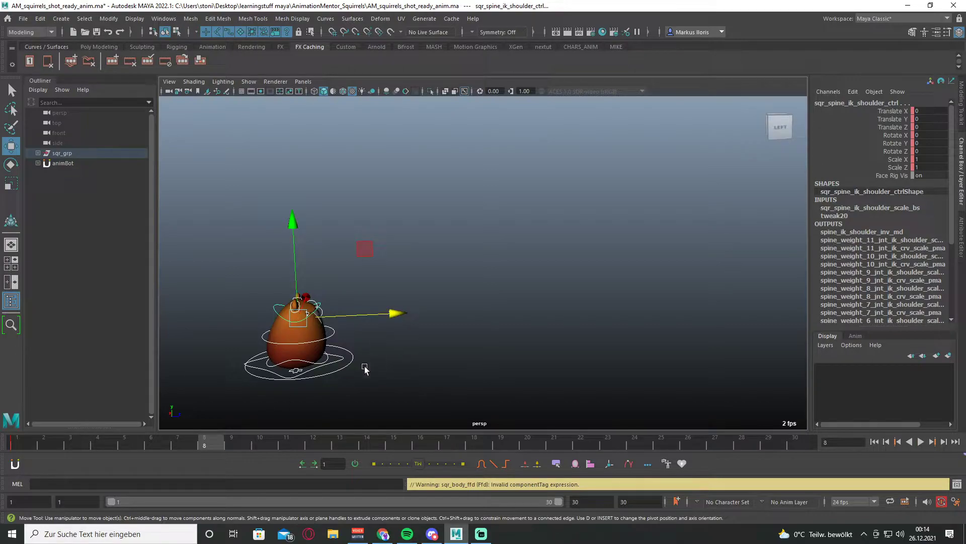
pyautogui.click(405, 324)
pyautogui.click(293, 329)
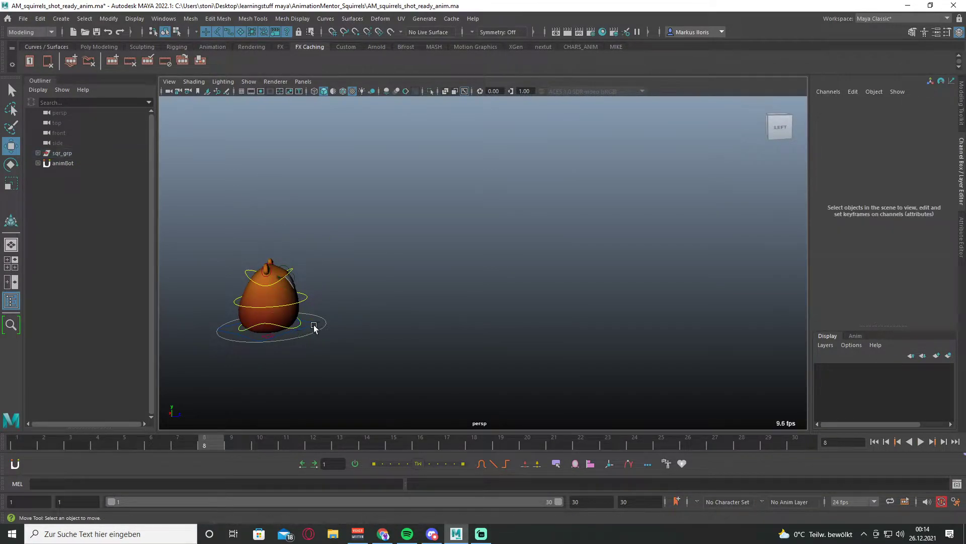
# - Raise the COG gimbal control about 42.7 units at frame 8, adjusting its Z position
pyautogui.click(309, 327)
pyautogui.moveTo(309, 327); pyautogui.dragTo(327, 255, button='middle')
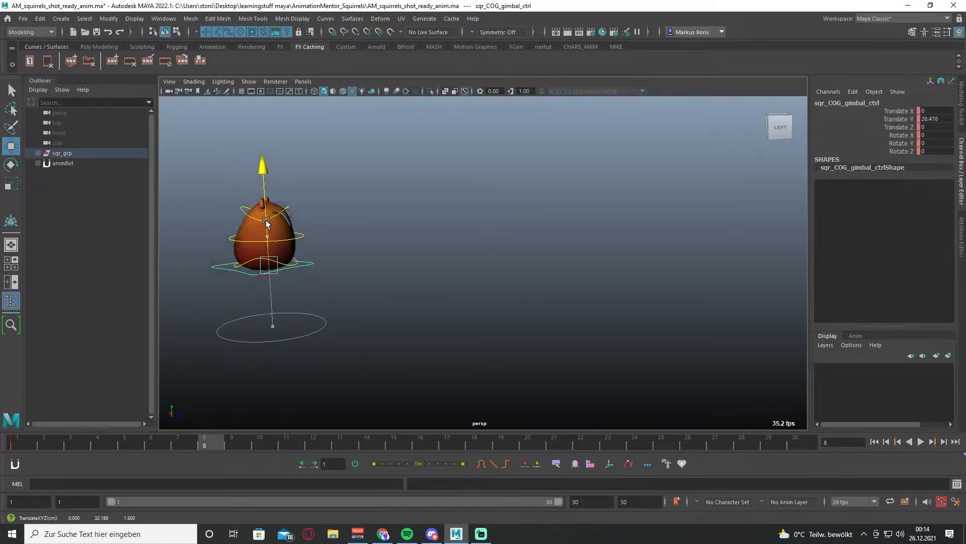
pyautogui.moveTo(367, 230); pyautogui.dragTo(521, 255)
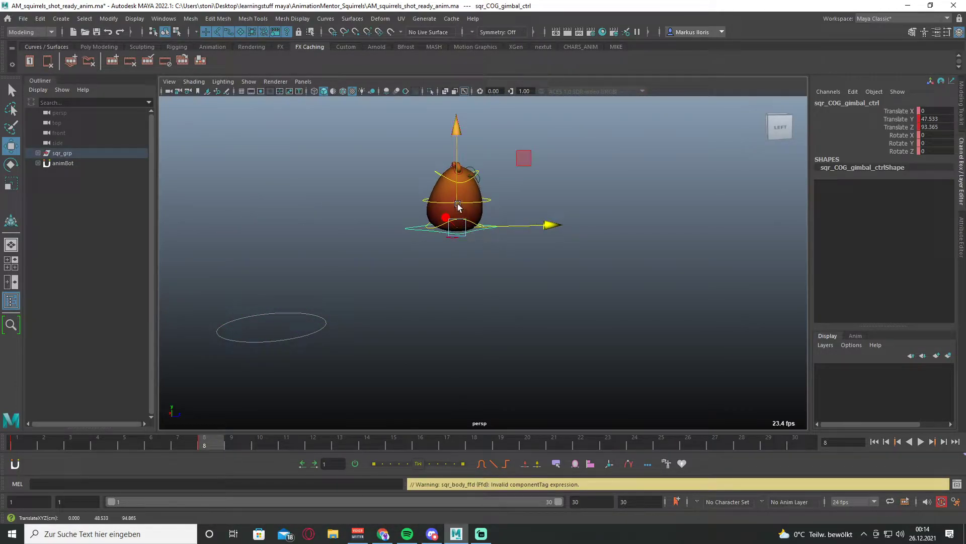
pyautogui.moveTo(513, 208); pyautogui.dragTo(488, 207)
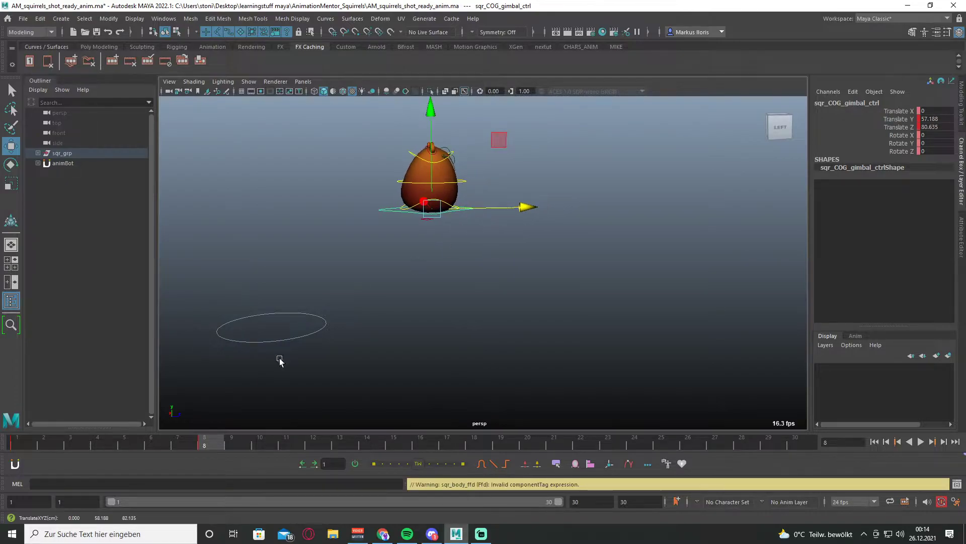
pyautogui.hotkey('alt', 'v')
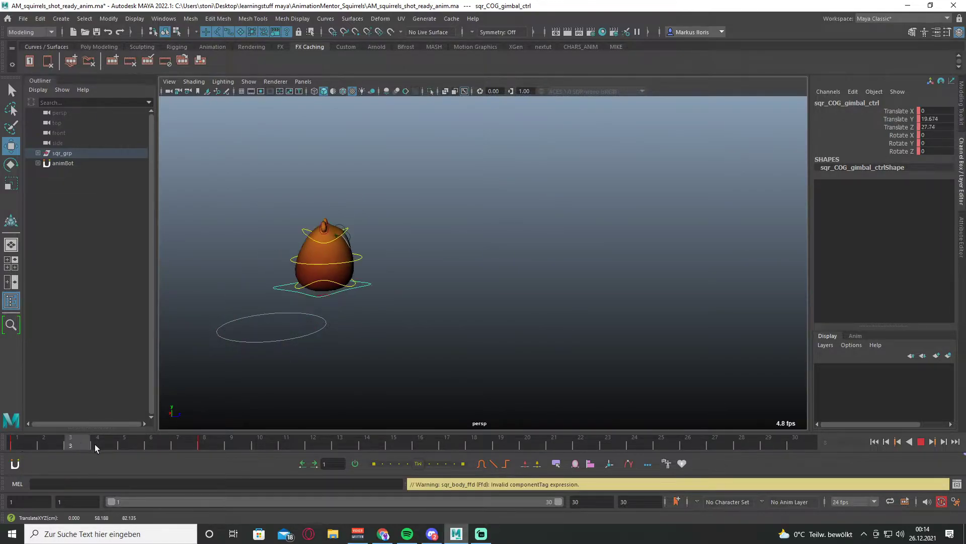
pyautogui.hotkey('alt', 'v')
pyautogui.moveTo(492, 207); pyautogui.dragTo(433, 208)
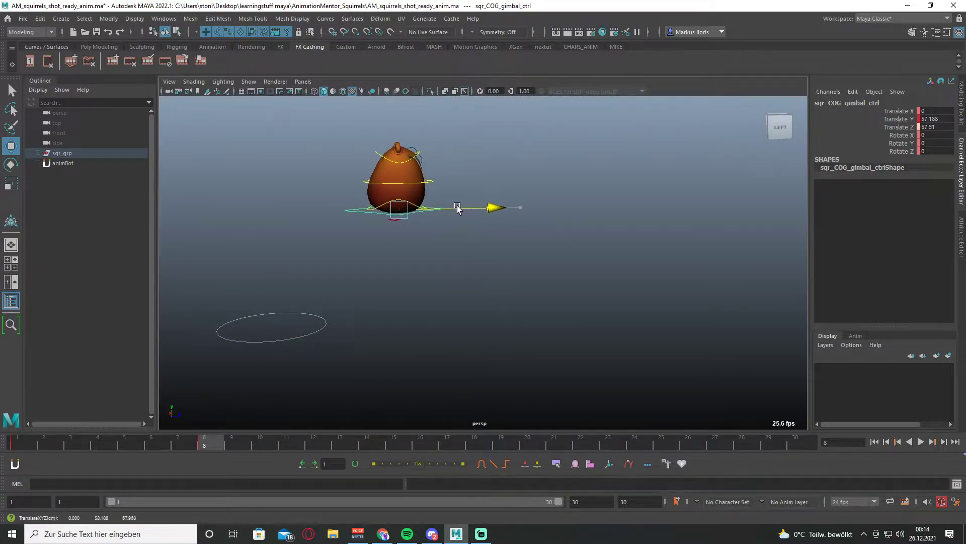
pyautogui.moveTo(370, 174); pyautogui.dragTo(367, 195)
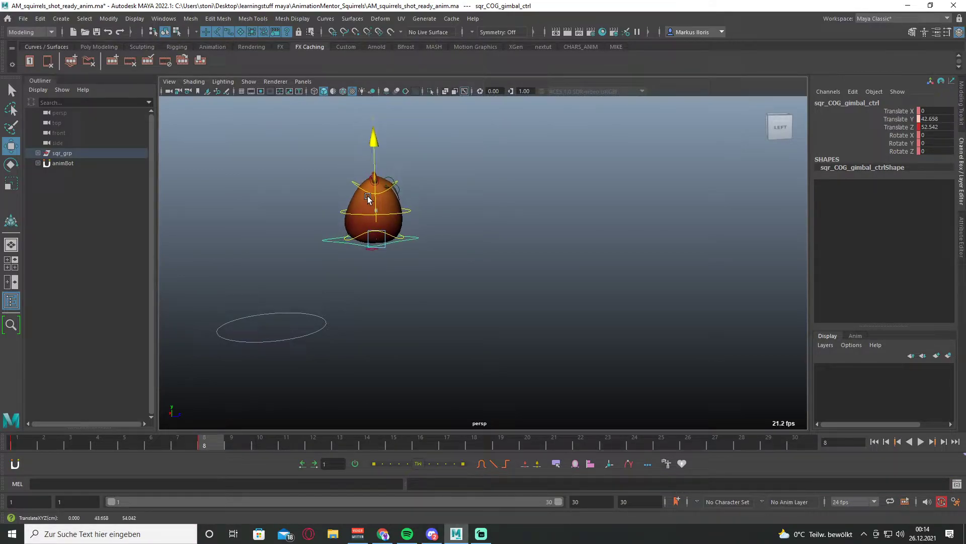
pyautogui.hotkey('alt', 'v')
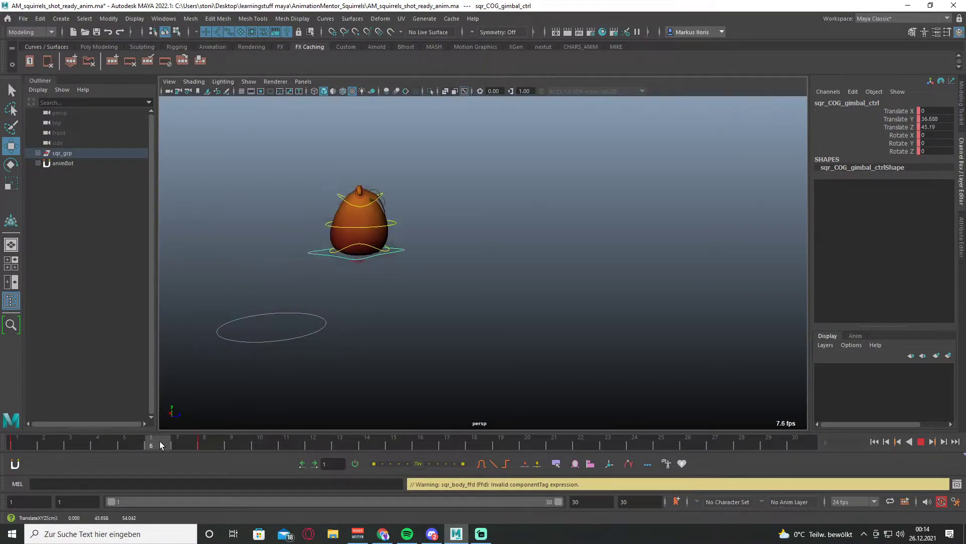
pyautogui.hotkey('alt', 'v')
# - At frame 15, set Translate Y to 0 and move the squirrel forward to land
pyautogui.keyDown('alt'); pyautogui.moveTo(416, 400); pyautogui.dragTo(292, 409, button='middle'); pyautogui.keyUp('alt')
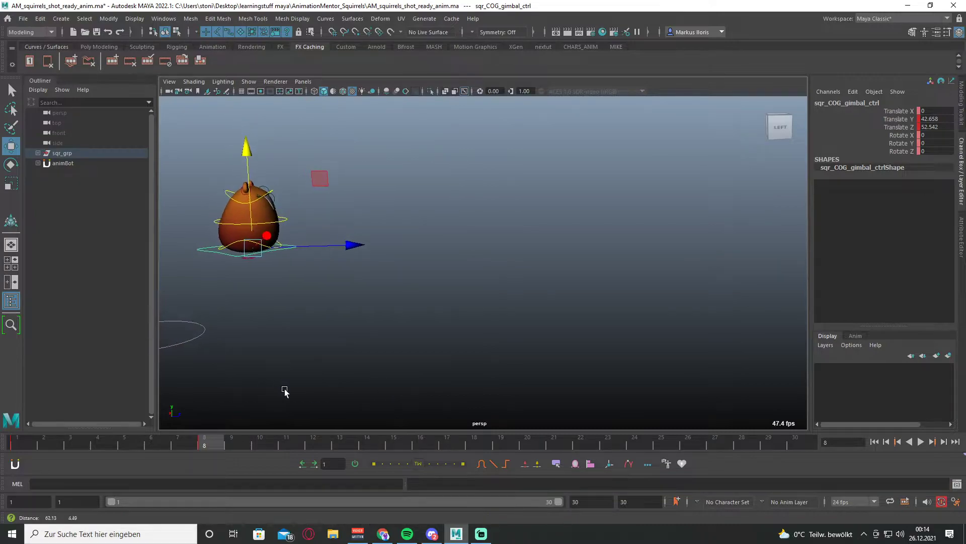
pyautogui.hotkey('alt', 'v')
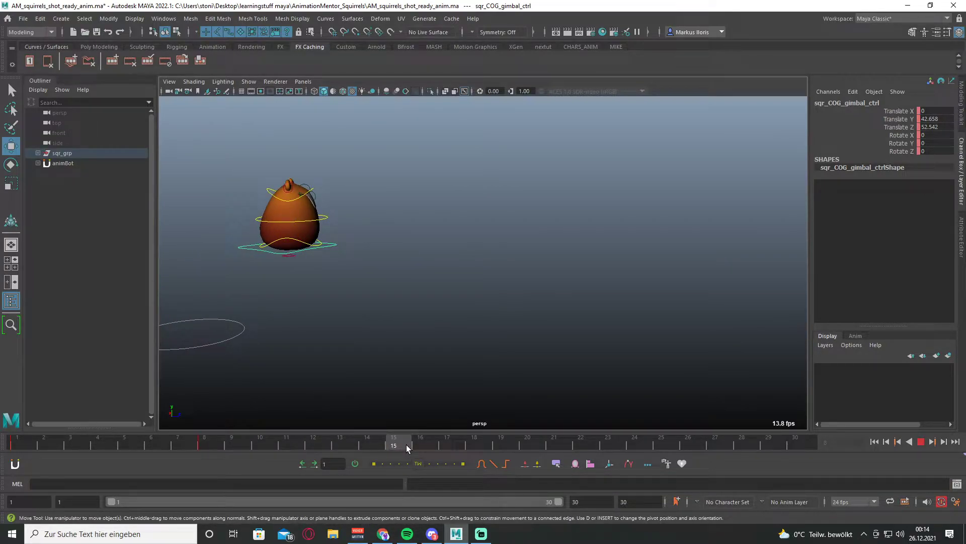
pyautogui.click(406, 445)
pyautogui.doubleClick(941, 120)
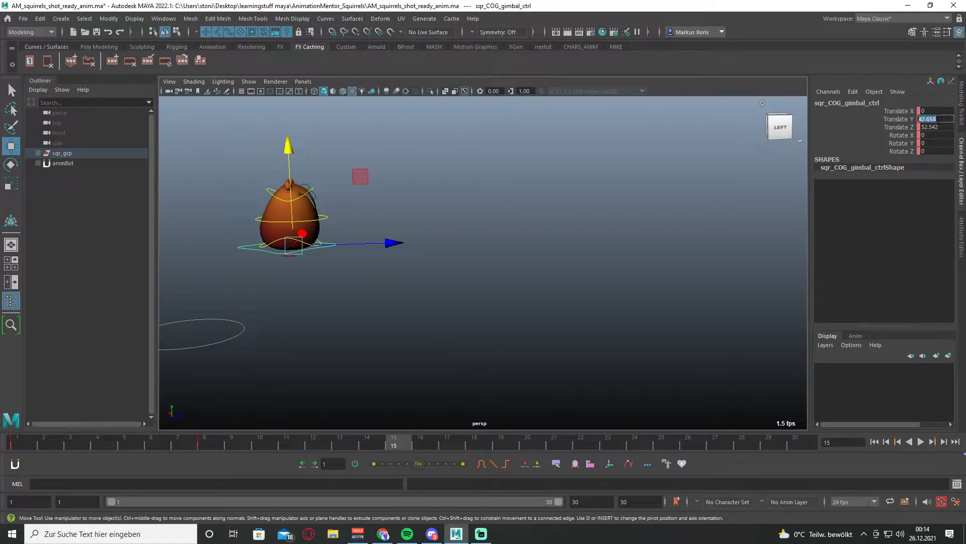
pyautogui.write('0')
pyautogui.press('Return')
pyautogui.moveTo(393, 321); pyautogui.dragTo(495, 319)
pyautogui.hotkey('alt', 'v')
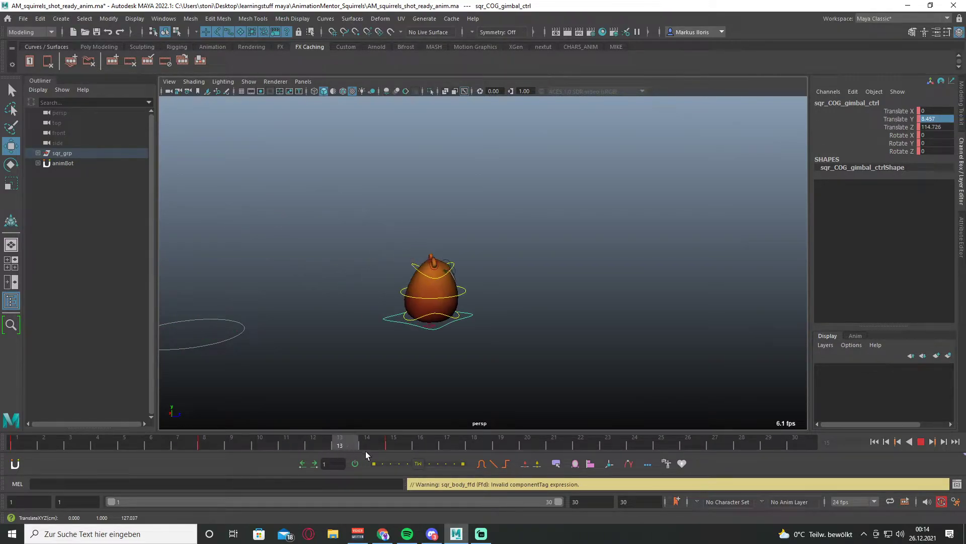
pyautogui.hotkey('alt', 'v')
pyautogui.moveTo(492, 320); pyautogui.dragTo(450, 338)
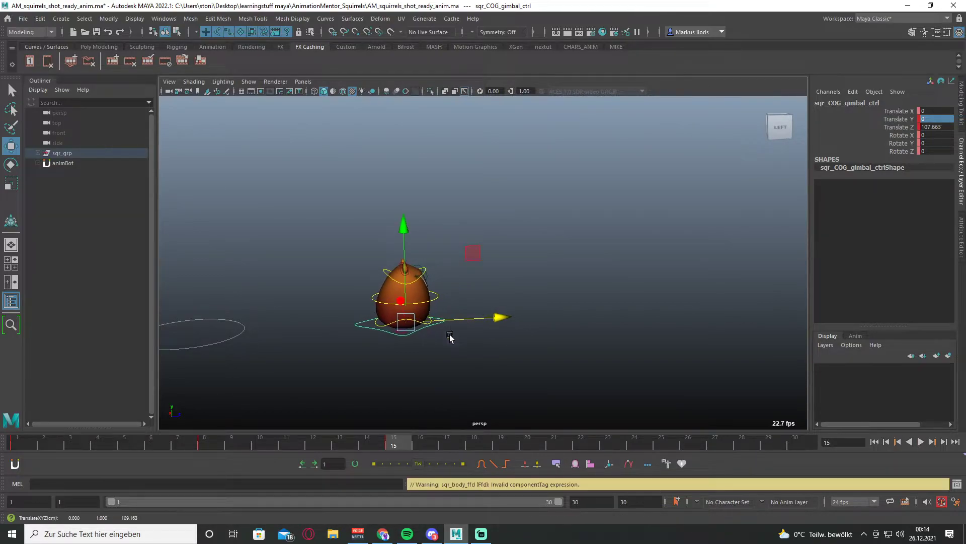
pyautogui.hotkey('alt', 'v')
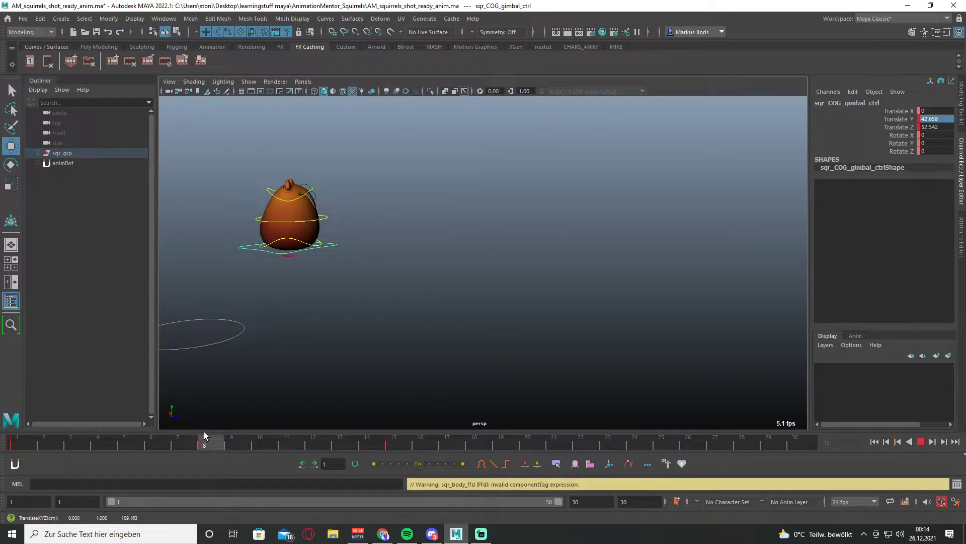
pyautogui.hotkey('alt', 'v')
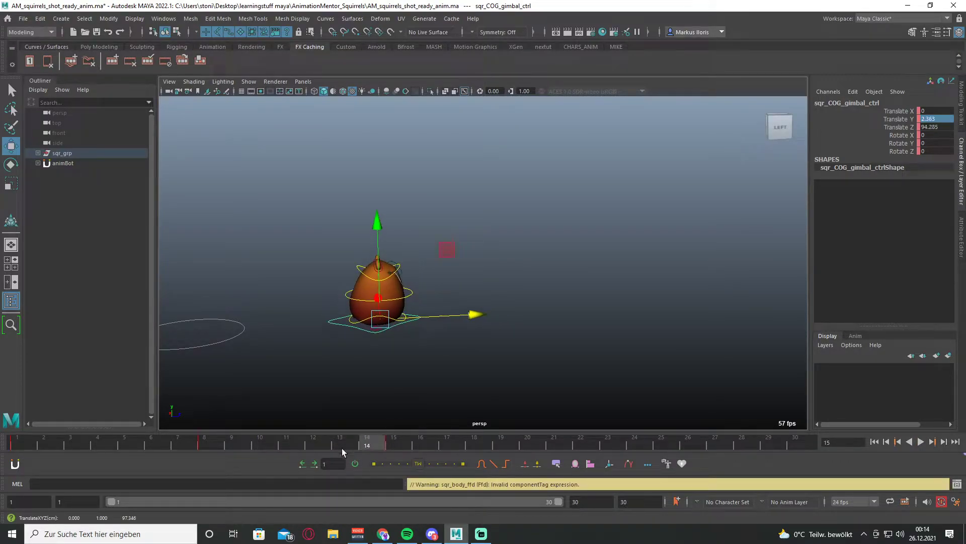
# - Adjust the squirrel's starting Z position and play back the 30-frame hop
pyautogui.hotkey('alt', 'v')
pyautogui.moveTo(8, 448); pyautogui.dragTo(387, 445)
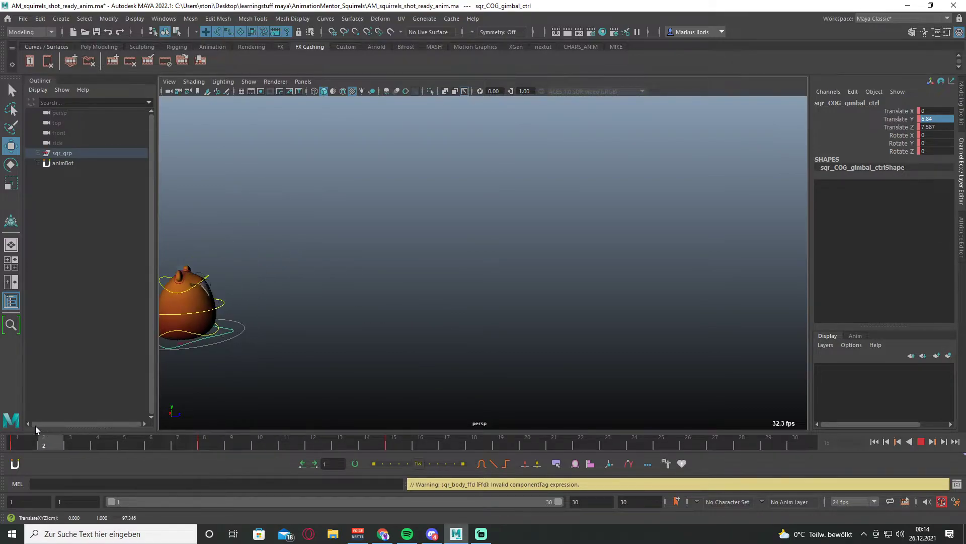
pyautogui.hotkey('alt', 'v')
pyautogui.moveTo(311, 317); pyautogui.dragTo(421, 315)
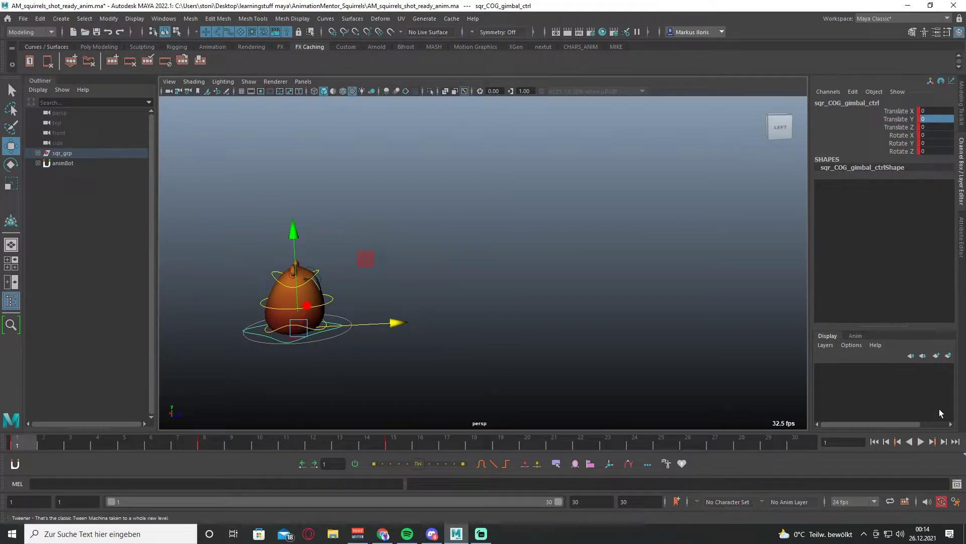
pyautogui.click(921, 441)
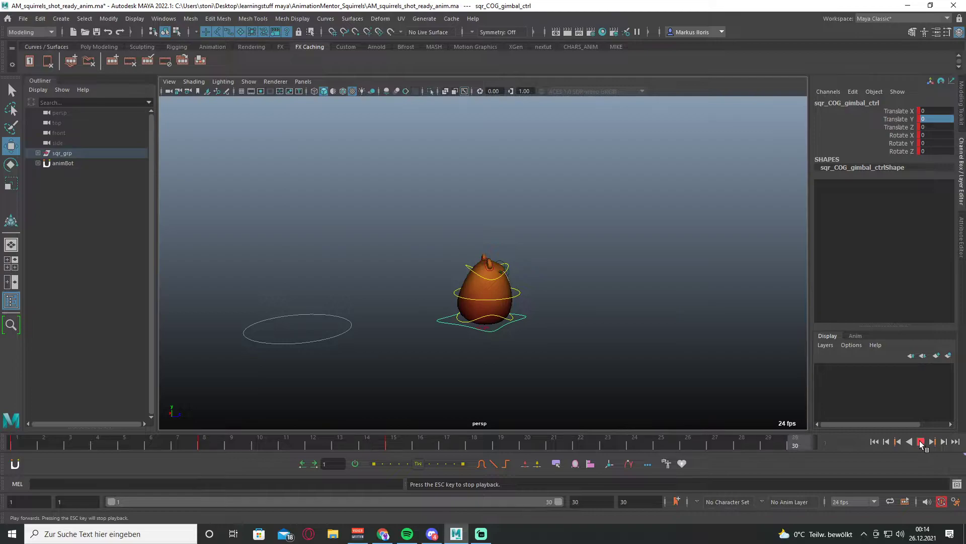
pyautogui.click(920, 440)
pyautogui.hotkey('alt', 'v')
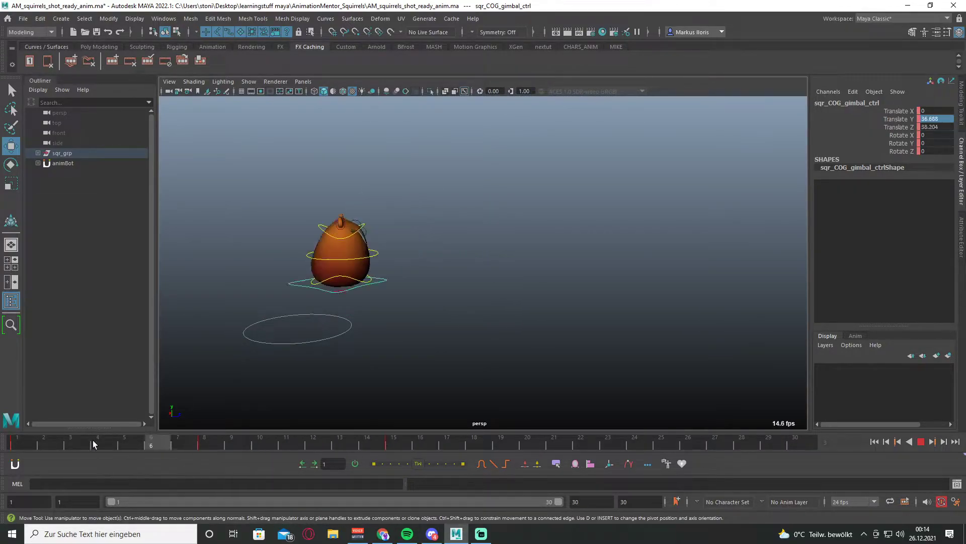
pyautogui.hotkey('alt', 'v')
pyautogui.click(164, 18)
pyautogui.moveTo(189, 89)
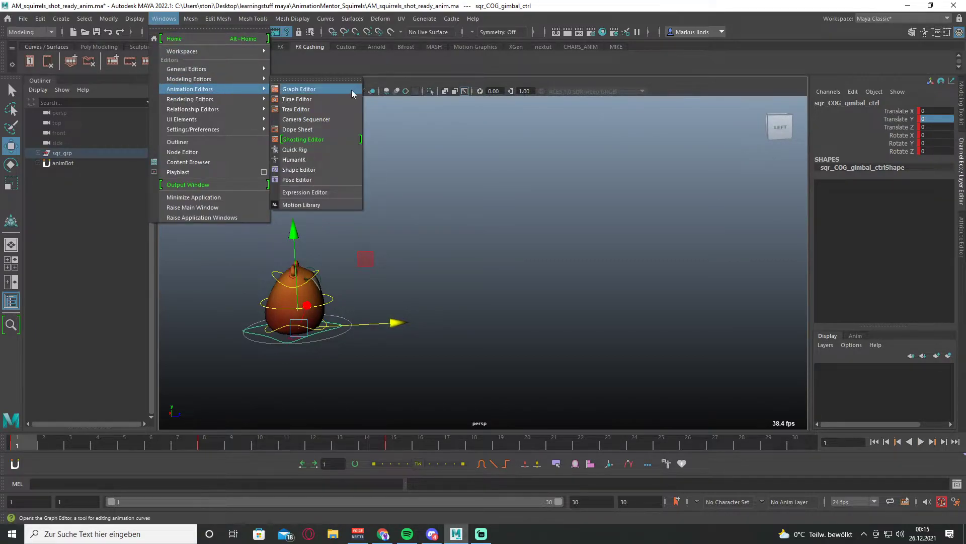
# - In the Graph Editor, make the Translate Y ground keys linear and steepen their tangents
pyautogui.click(352, 90)
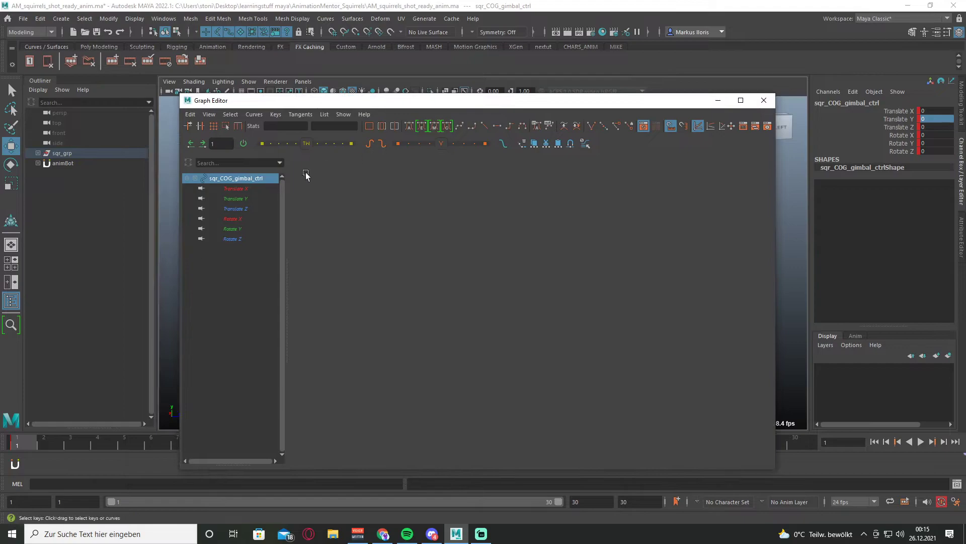
pyautogui.click(245, 201)
pyautogui.moveTo(336, 103); pyautogui.dragTo(339, 95)
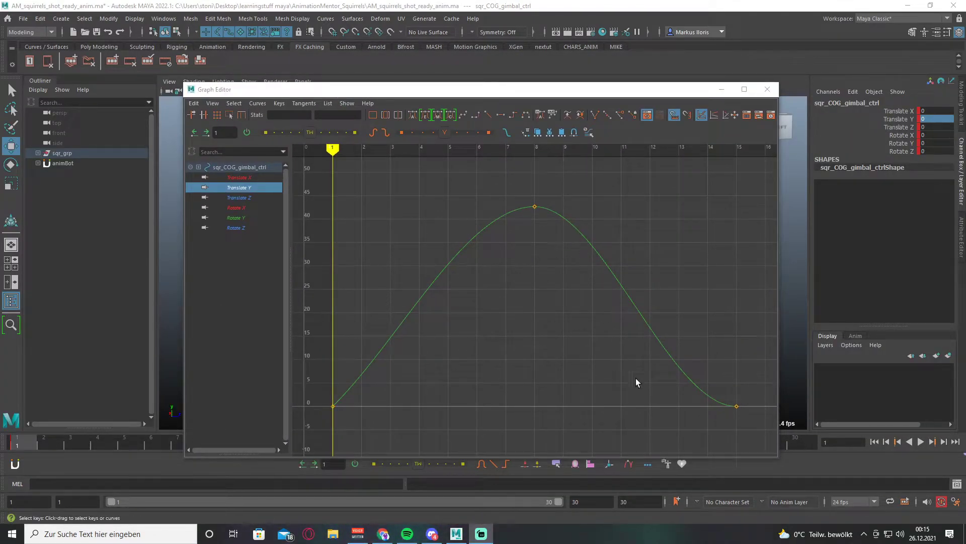
pyautogui.press('f')
pyautogui.moveTo(353, 356); pyautogui.dragTo(674, 401)
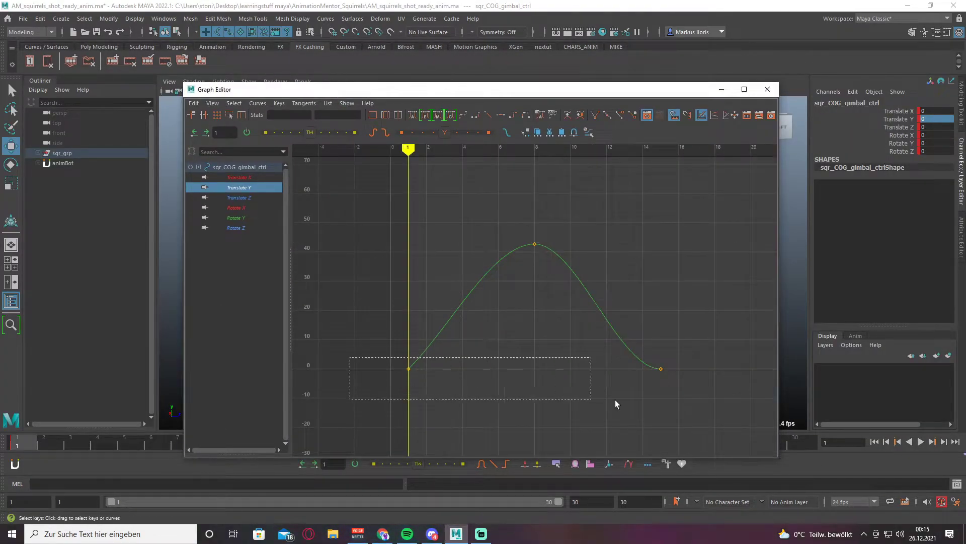
pyautogui.click(488, 116)
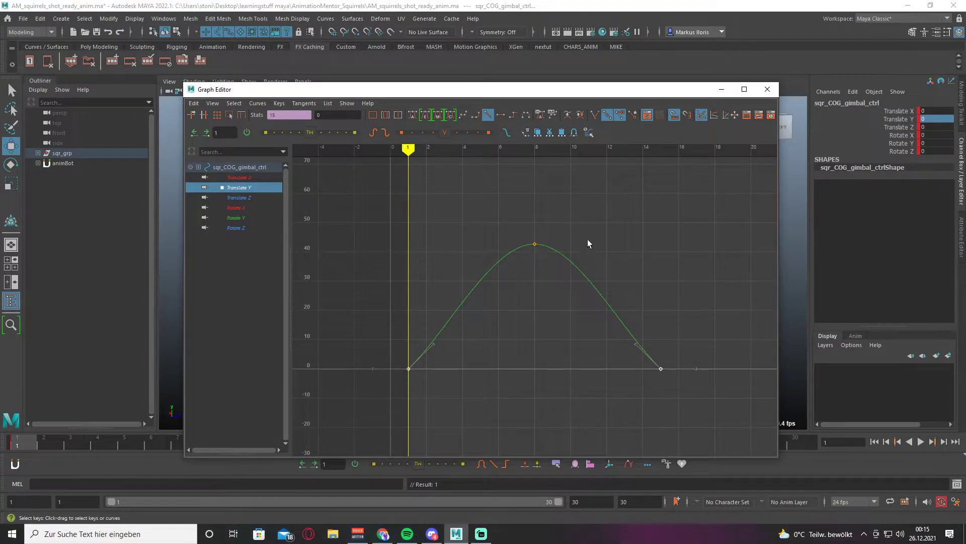
pyautogui.click(594, 115)
pyautogui.moveTo(638, 344); pyautogui.dragTo(649, 351)
pyautogui.click(431, 345)
pyautogui.moveTo(432, 345); pyautogui.dragTo(430, 340)
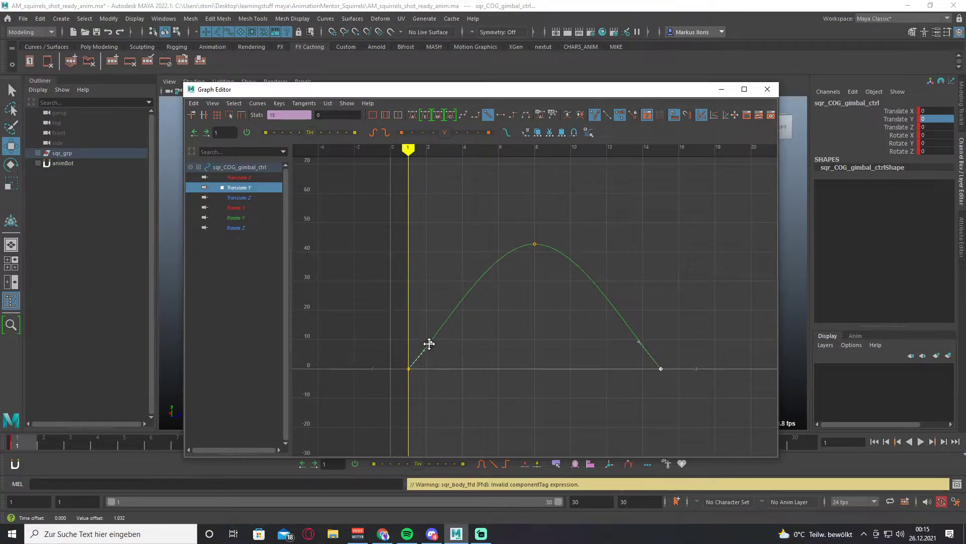
# - Enable weighted tangents, widen the frame-8 top key's handles, and play the hop
pyautogui.click(258, 103)
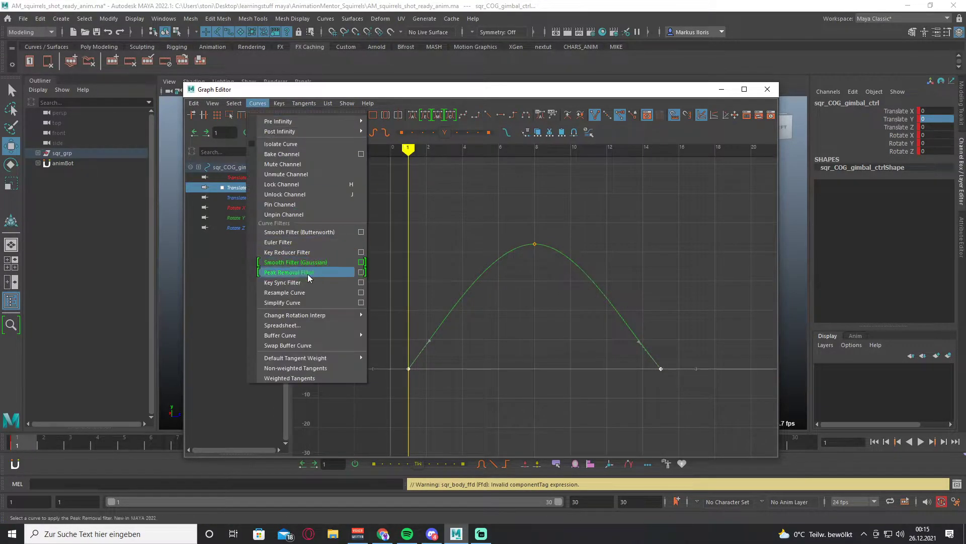
pyautogui.click(307, 383)
pyautogui.click(535, 244)
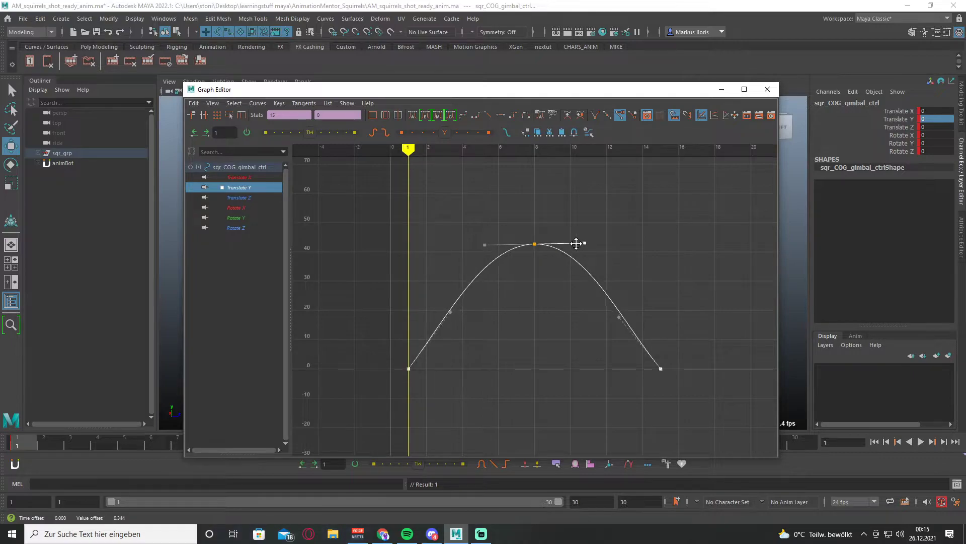
pyautogui.click(767, 89)
pyautogui.hotkey('alt', 'v')
pyautogui.click(18, 443)
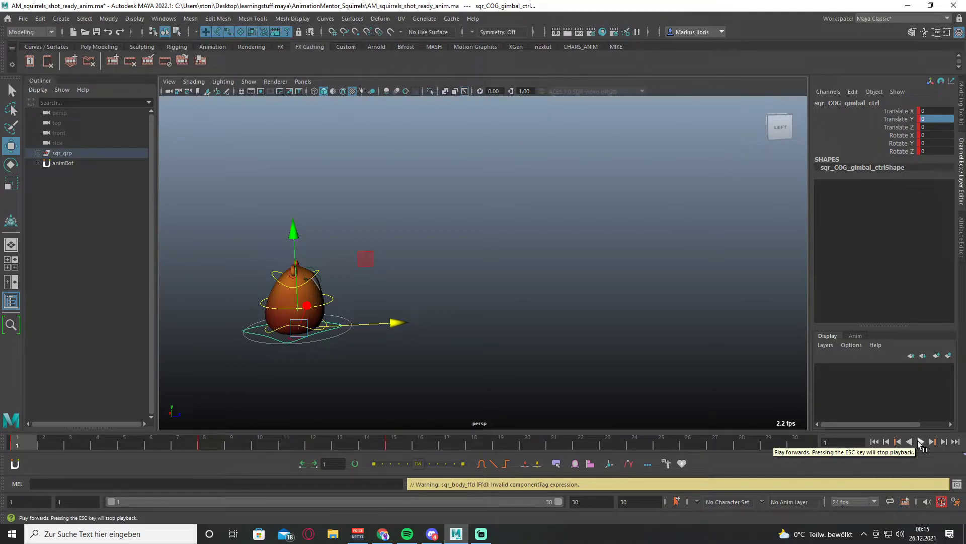
# - Play the bounce, select the shoulder control, and scrub around frames 14–15
pyautogui.click(920, 442)
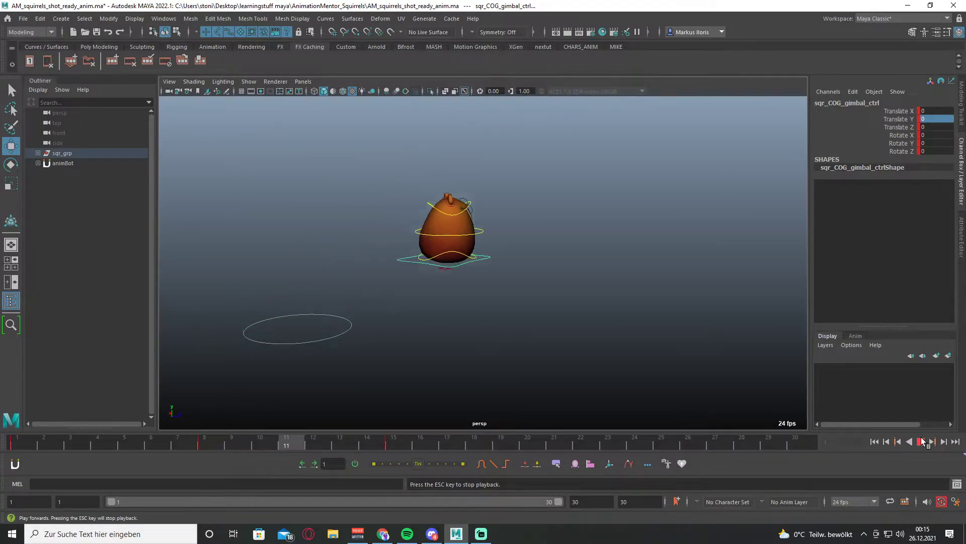
pyautogui.click(923, 441)
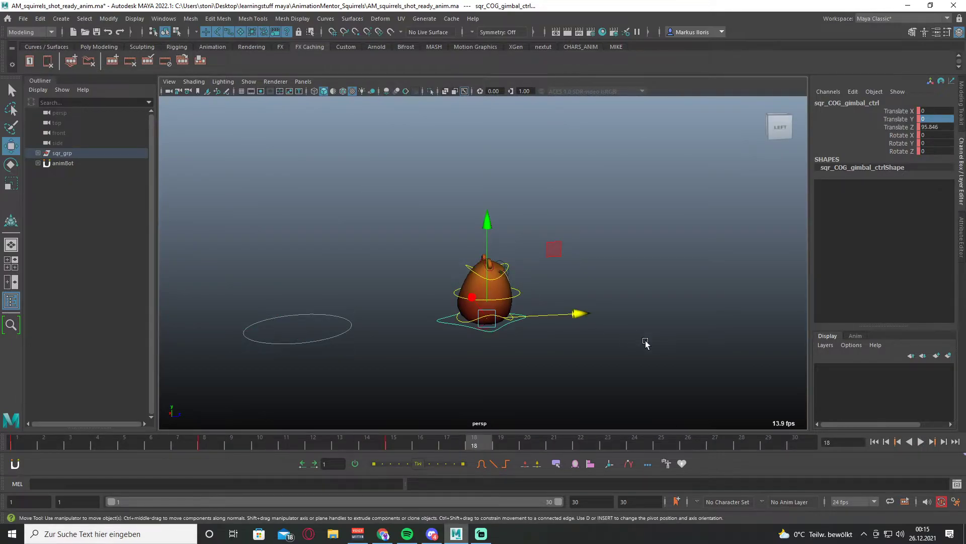
pyautogui.click(637, 353)
pyautogui.moveTo(423, 239); pyautogui.dragTo(565, 402)
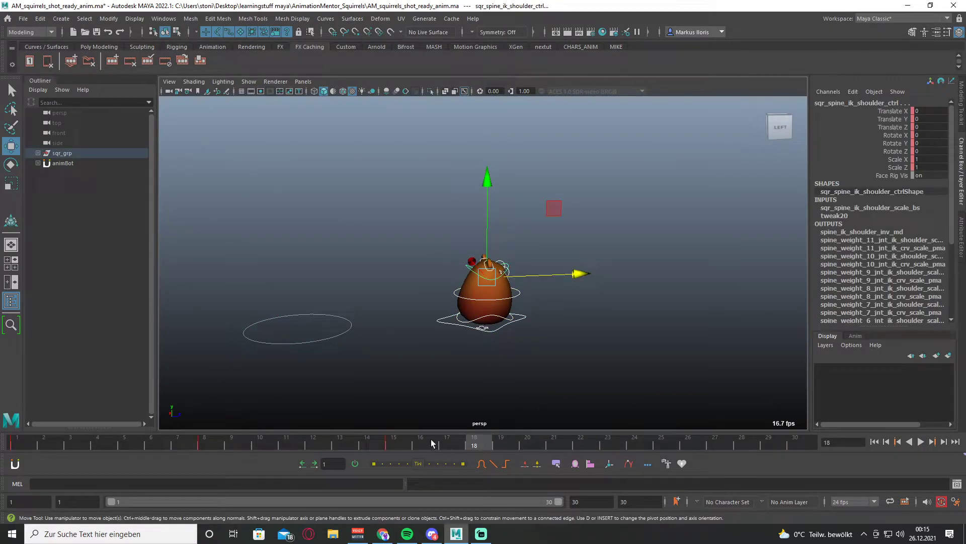
pyautogui.moveTo(432, 443); pyautogui.dragTo(394, 446)
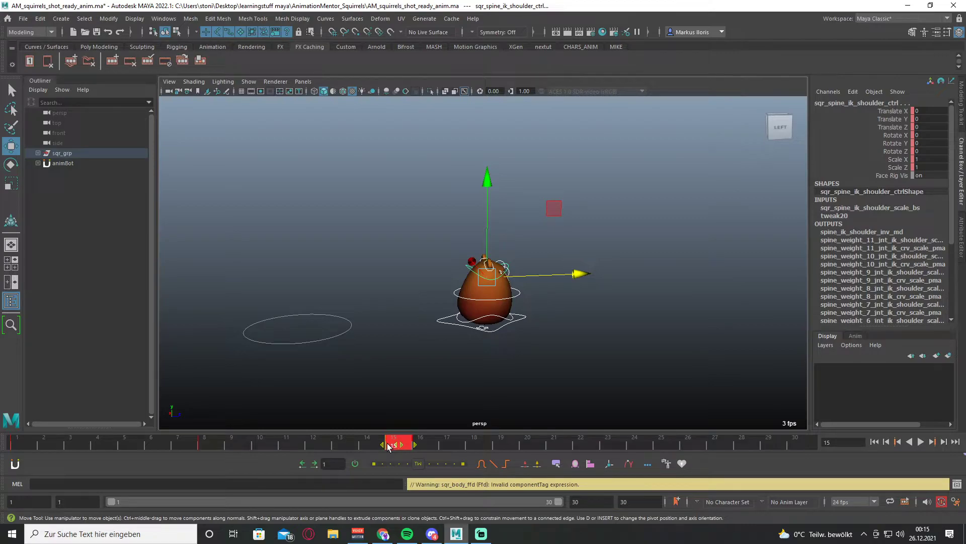
pyautogui.moveTo(396, 446); pyautogui.dragTo(306, 445)
pyautogui.click(351, 446)
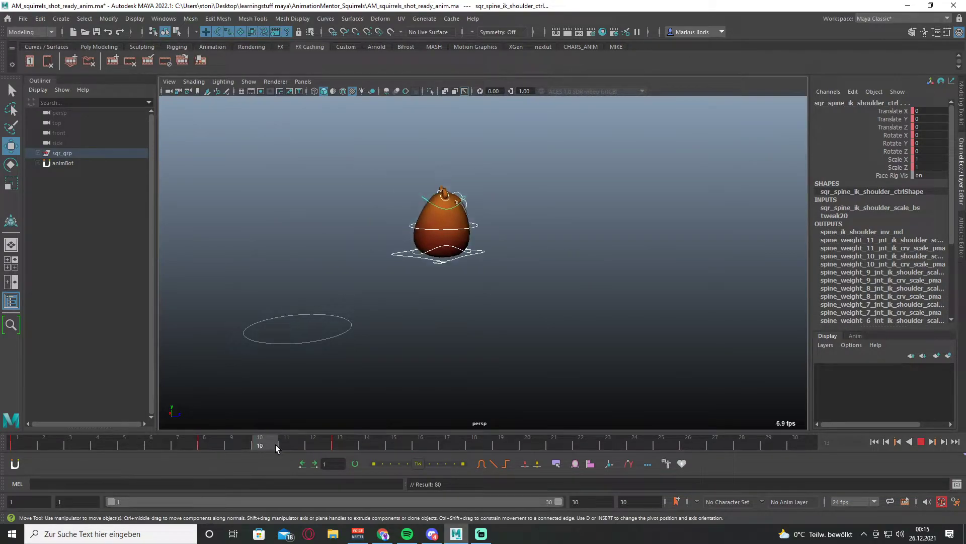
pyautogui.click(918, 444)
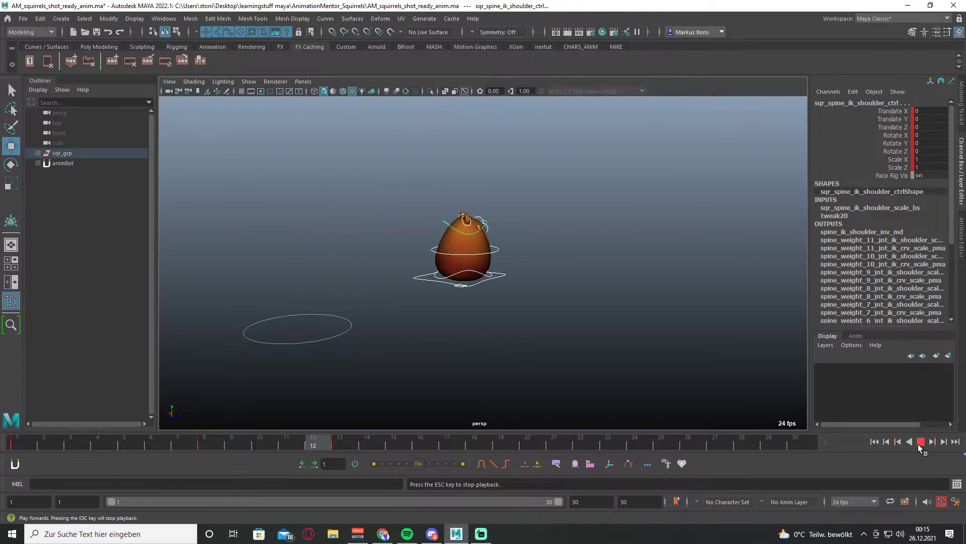
pyautogui.click(919, 442)
# - Review the bounce again from frame 8, then return to frame 1 and select the COG control
pyautogui.moveTo(218, 446)
pyautogui.mouseDown()
pyautogui.moveTo(103, 446)
pyautogui.moveTo(211, 446)
pyautogui.moveTo(182, 448)
pyautogui.mouseUp()
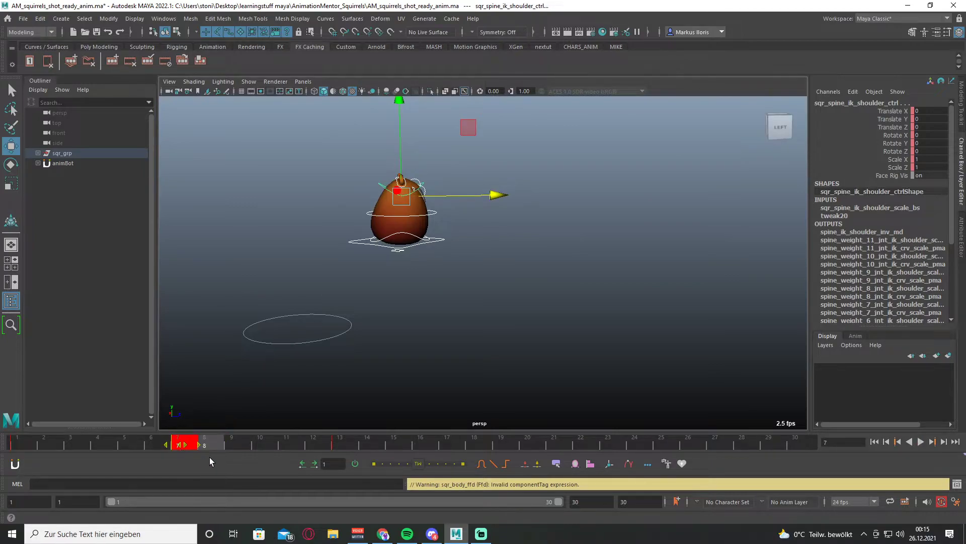
pyautogui.click(195, 448)
pyautogui.hotkey('alt', 'v')
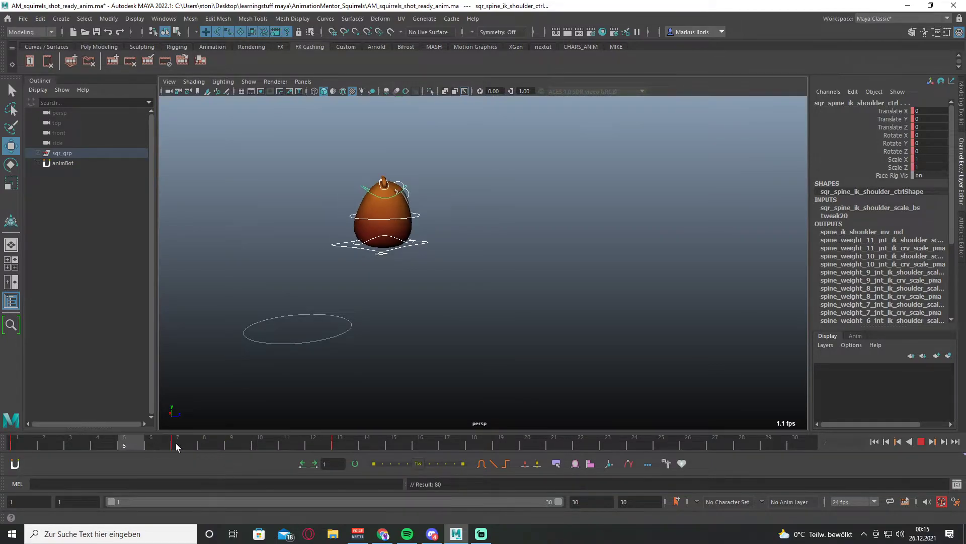
pyautogui.click(920, 441)
pyautogui.keyDown('alt'); pyautogui.moveTo(358, 346); pyautogui.dragTo(425, 367, button='middle'); pyautogui.keyUp('alt')
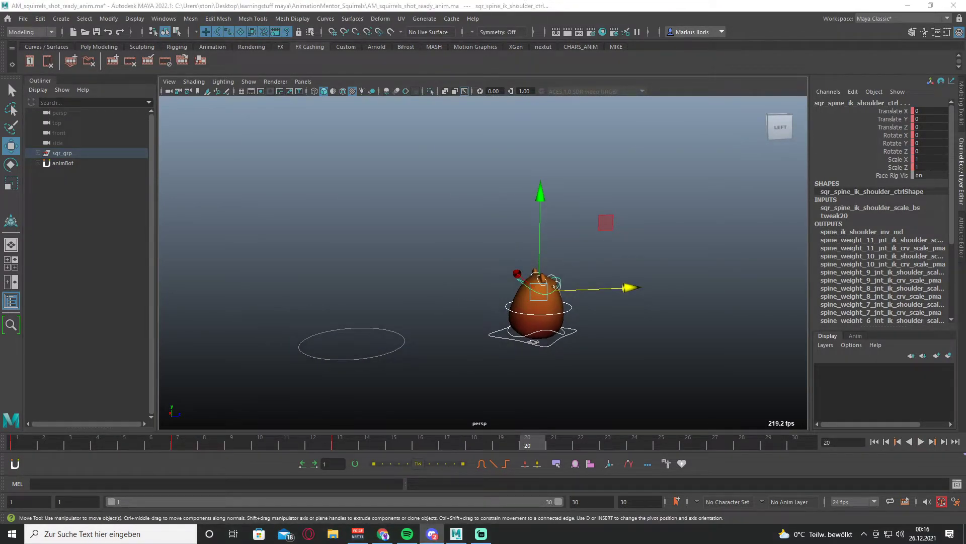
pyautogui.hotkey('alt', 'v')
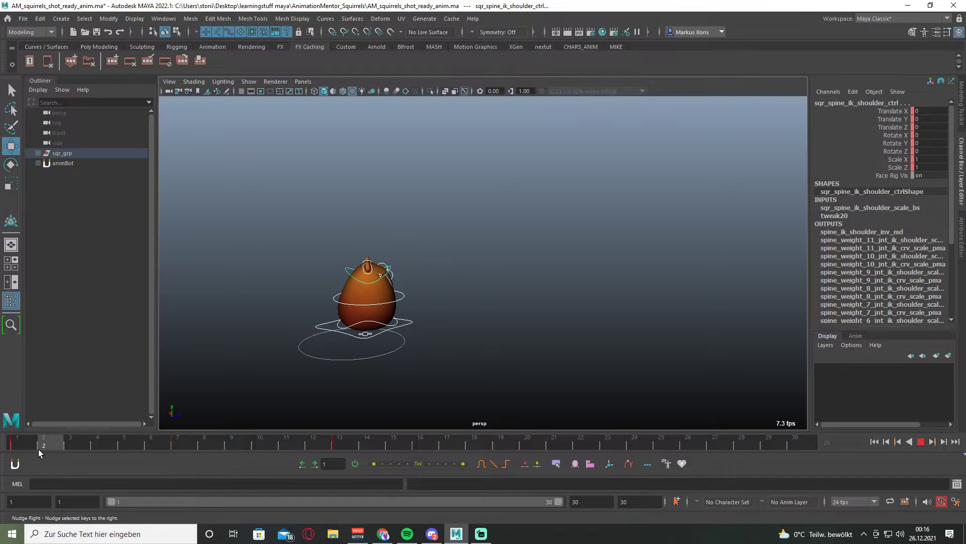
pyautogui.hotkey('alt', 'v')
pyautogui.keyDown('alt'); pyautogui.moveTo(443, 302); pyautogui.dragTo(485, 295, button='middle'); pyautogui.keyUp('alt')
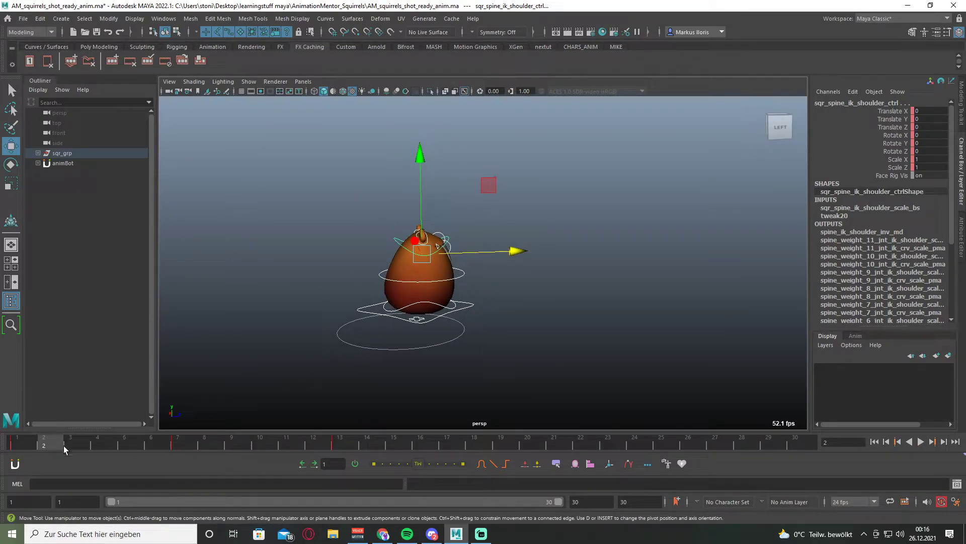
pyautogui.click(32, 443)
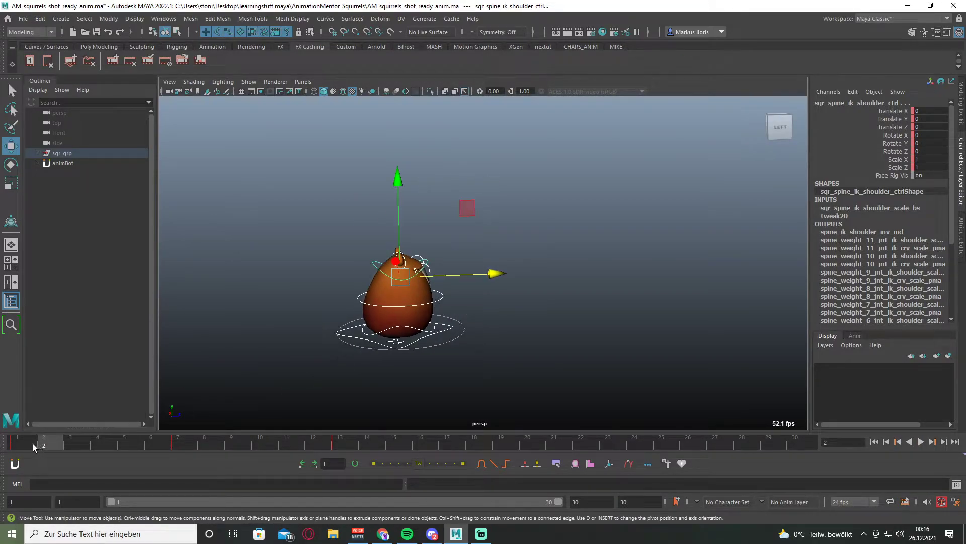
pyautogui.click(491, 342)
pyautogui.click(418, 339)
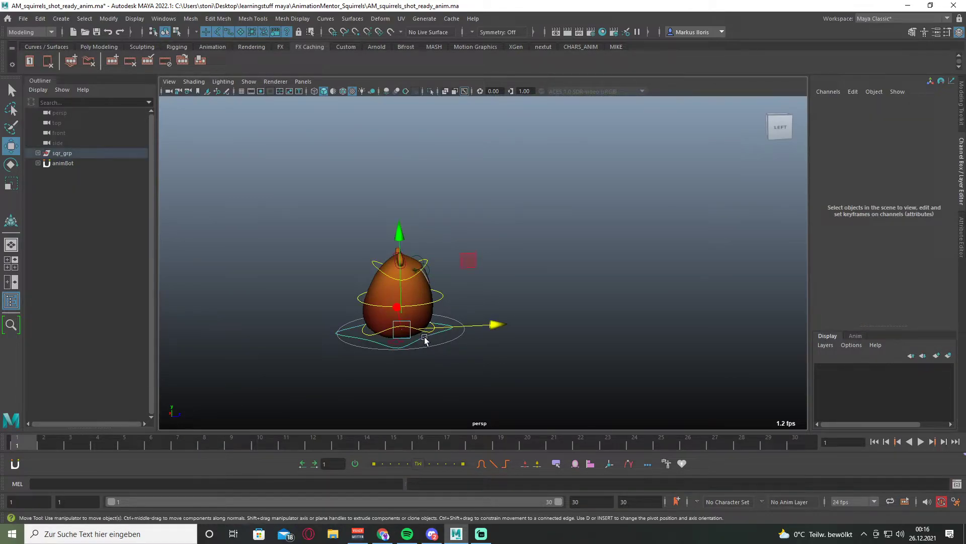
# - Zoom in on the COG gimbal control and scrub between frames 1 and 2, ending on frame 2
pyautogui.click(43, 444)
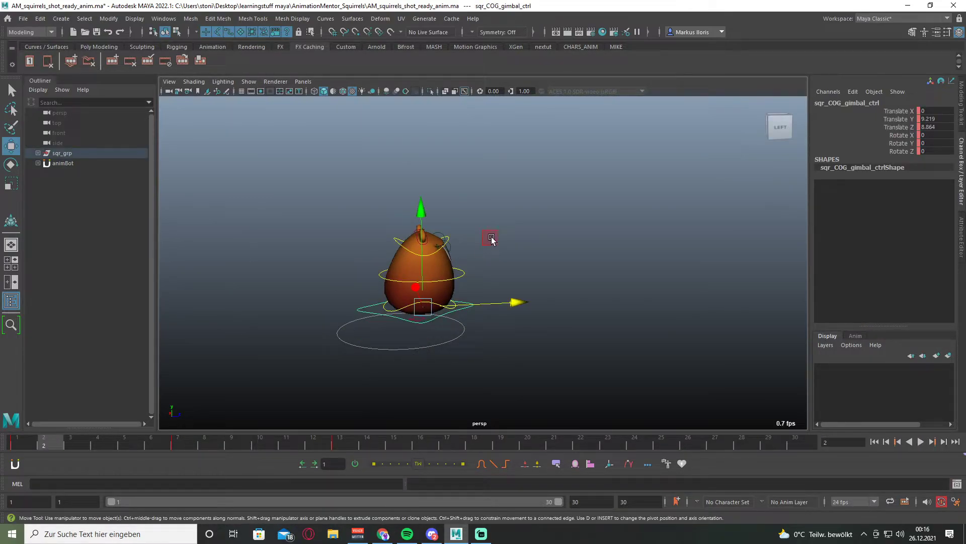
pyautogui.moveTo(36, 450); pyautogui.dragTo(8, 447)
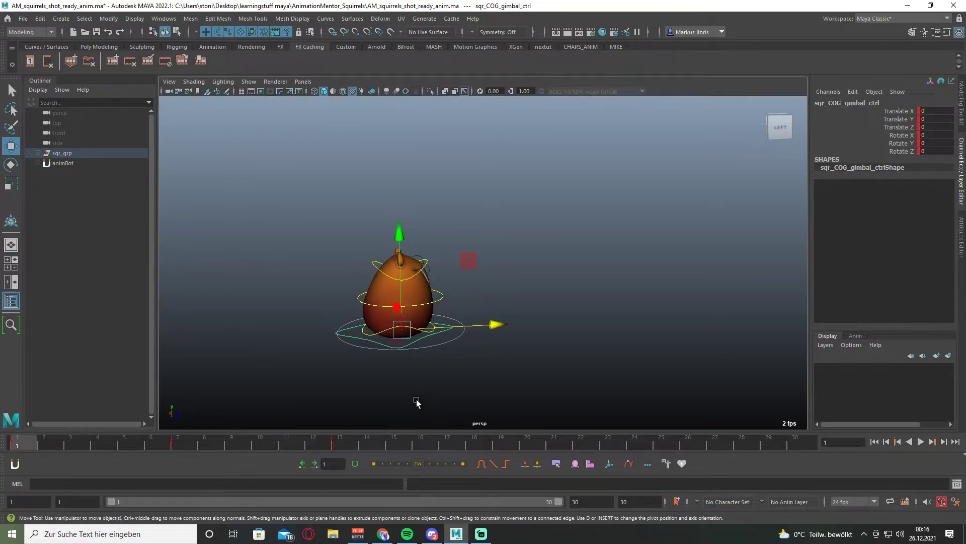
pyautogui.click(453, 384)
pyautogui.scroll(2, 417, 357)
pyautogui.scroll(2, 419, 367)
pyautogui.click(421, 332)
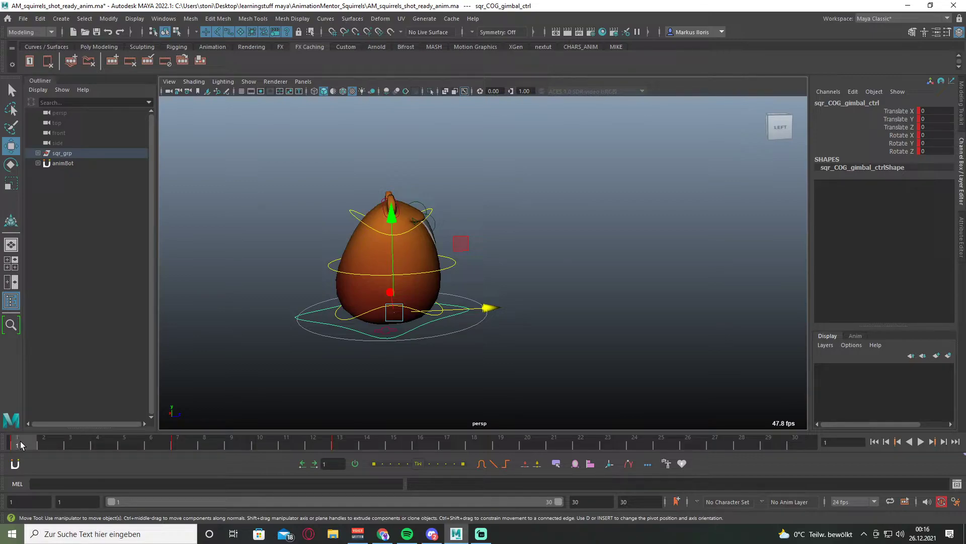
pyautogui.moveTo(20, 444); pyautogui.dragTo(52, 443)
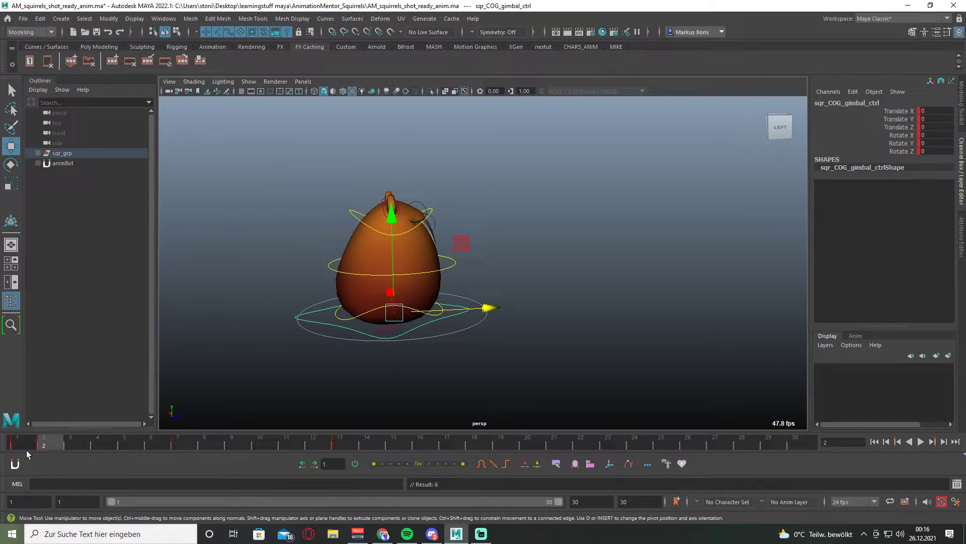
pyautogui.moveTo(40, 448); pyautogui.dragTo(45, 448)
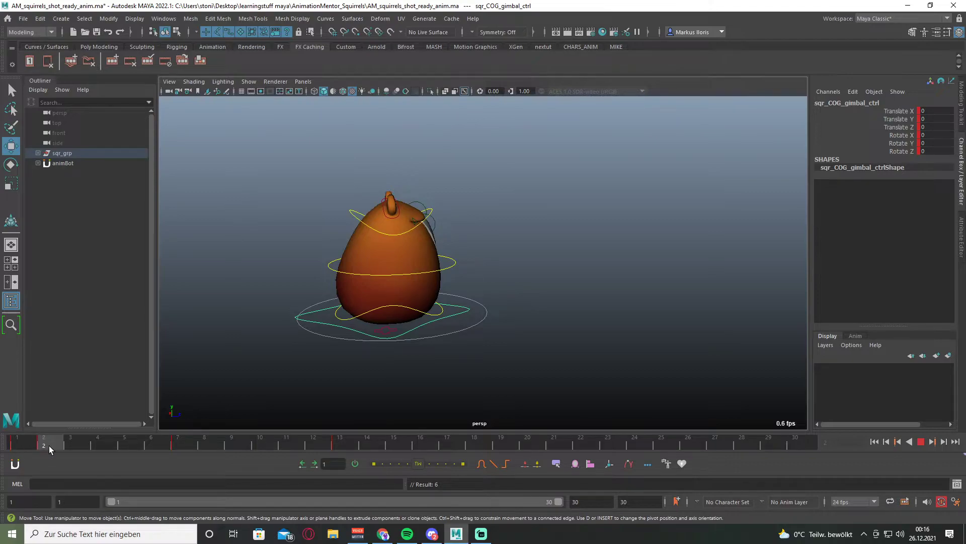
pyautogui.moveTo(57, 444); pyautogui.dragTo(18, 443)
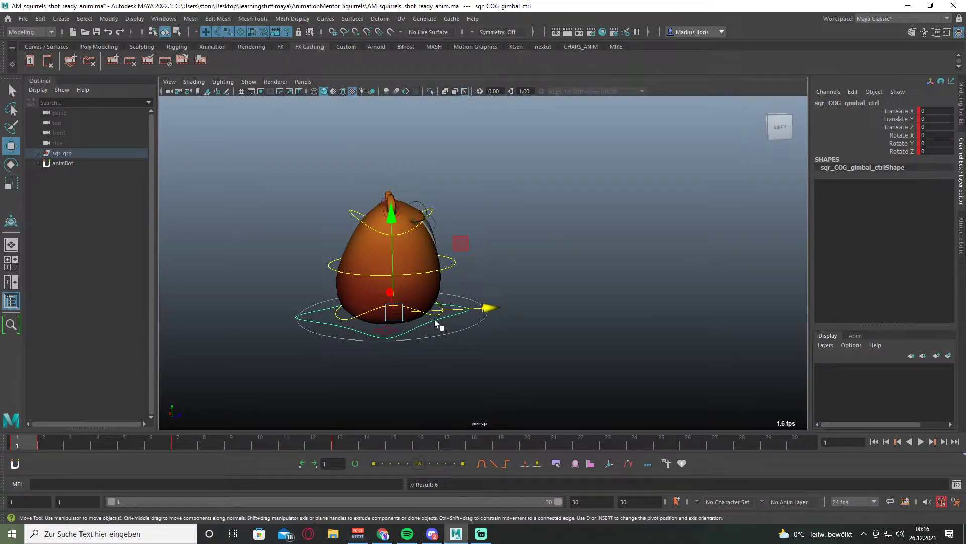
pyautogui.moveTo(25, 439); pyautogui.dragTo(45, 445)
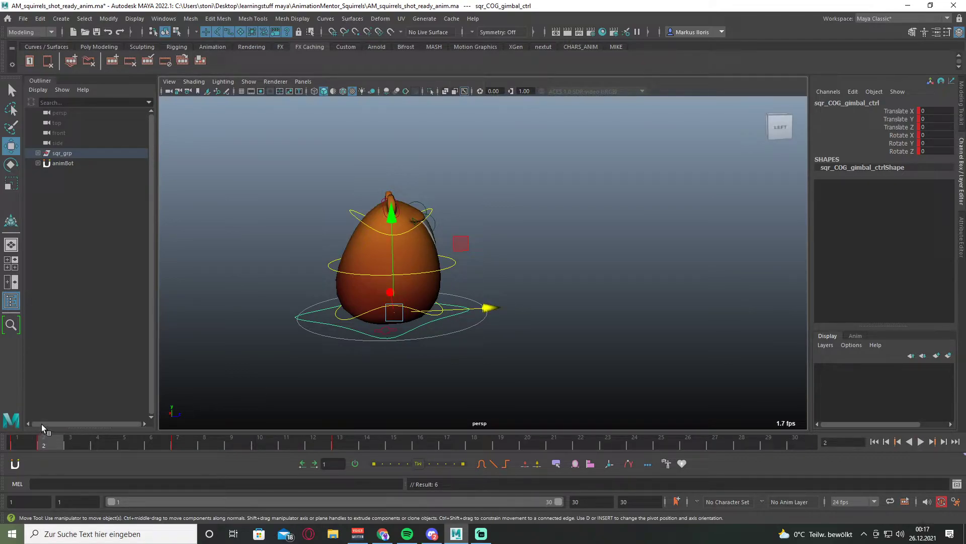
pyautogui.moveTo(46, 448); pyautogui.dragTo(44, 446)
pyautogui.click(393, 234)
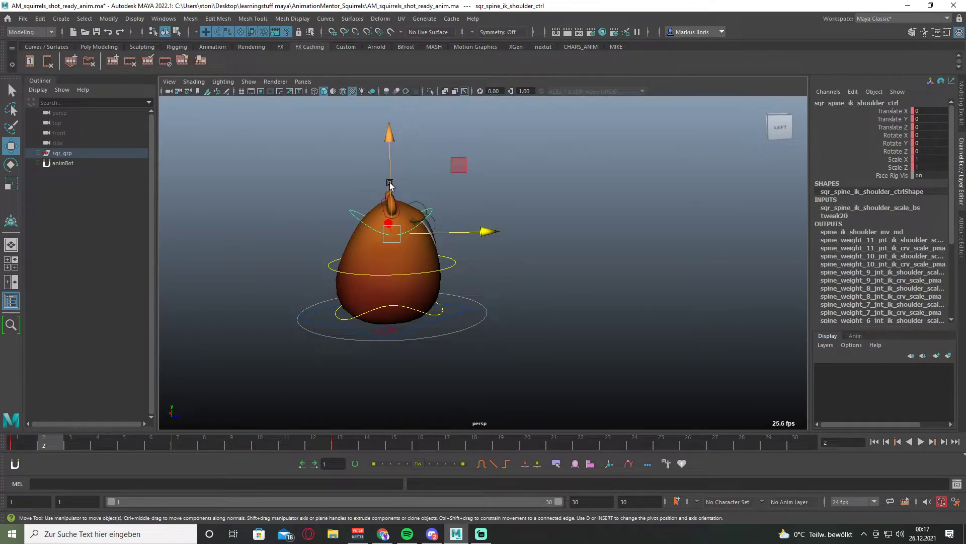
# - Lower the shoulder control to Translate Y -13.827 on frame 2, then return to frame 1
pyautogui.moveTo(390, 184); pyautogui.dragTo(383, 234)
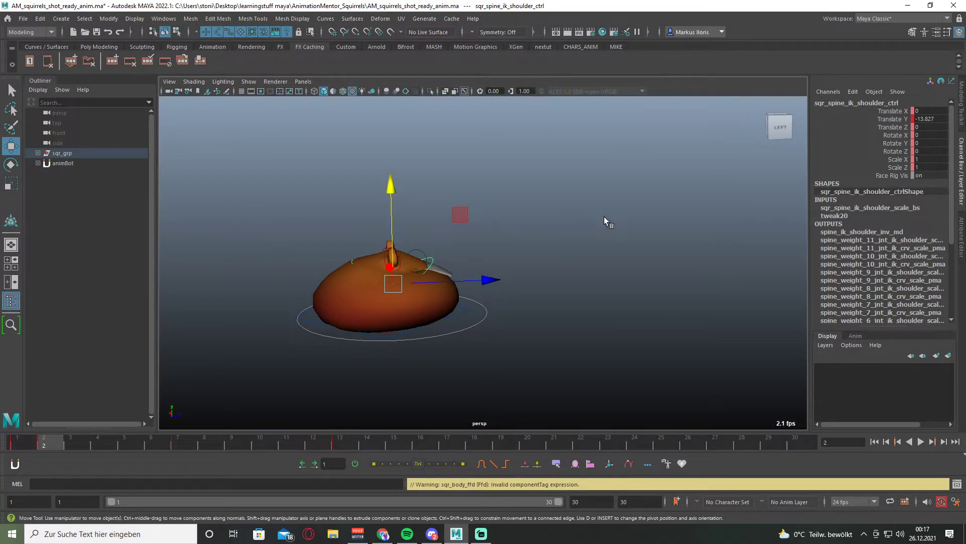
pyautogui.moveTo(41, 452)
pyautogui.mouseDown()
pyautogui.moveTo(27, 446)
pyautogui.moveTo(106, 453)
pyautogui.moveTo(17, 446)
pyautogui.moveTo(120, 451)
pyautogui.moveTo(32, 452)
pyautogui.moveTo(44, 445)
pyautogui.mouseUp()
pyautogui.click(64, 445)
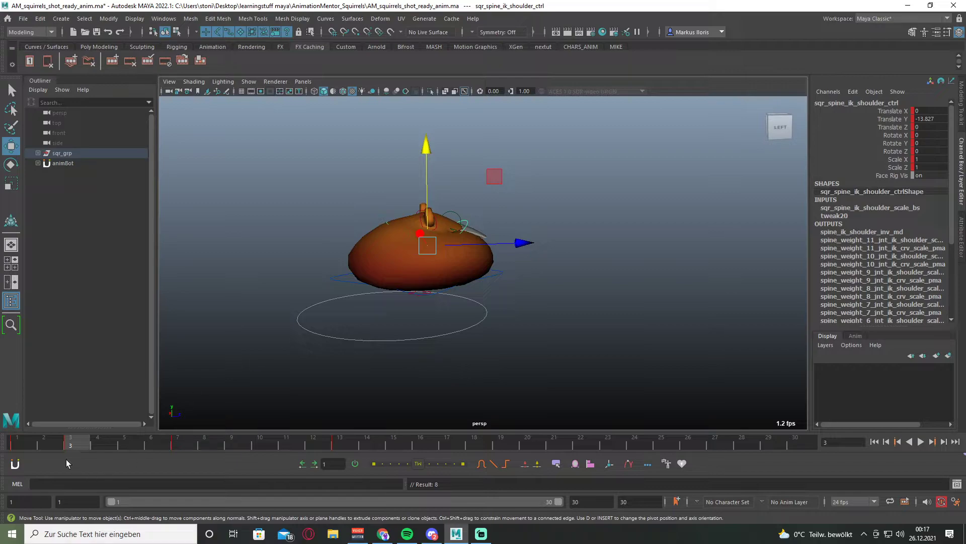
pyautogui.click(35, 448)
pyautogui.click(413, 331)
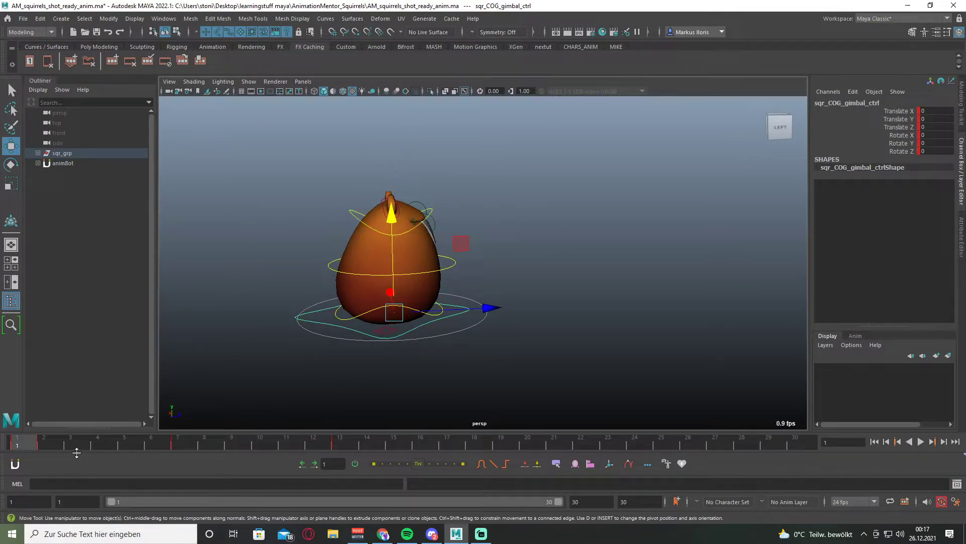
# - At frame 4, raise the shoulder control up and forward to stretch the squirrel tall
pyautogui.moveTo(30, 448)
pyautogui.mouseDown()
pyautogui.moveTo(121, 448)
pyautogui.moveTo(70, 451)
pyautogui.mouseUp()
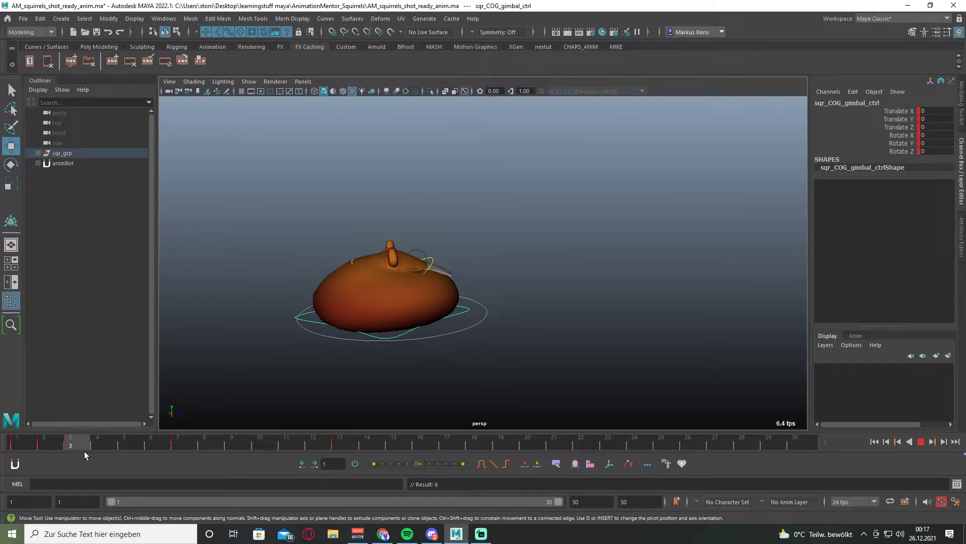
pyautogui.moveTo(84, 451); pyautogui.dragTo(92, 452)
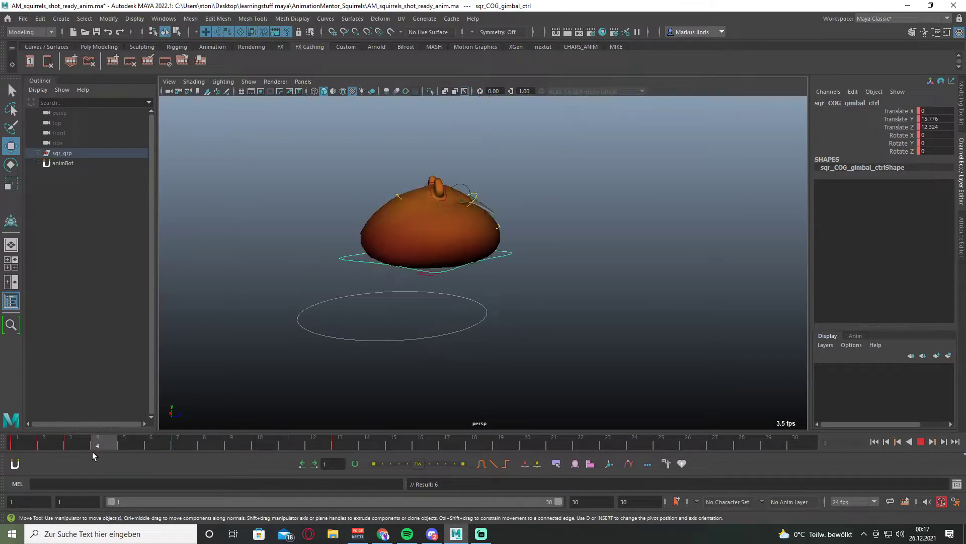
pyautogui.click(473, 200)
pyautogui.press('e')
pyautogui.press('w')
pyautogui.moveTo(446, 221); pyautogui.dragTo(499, 132)
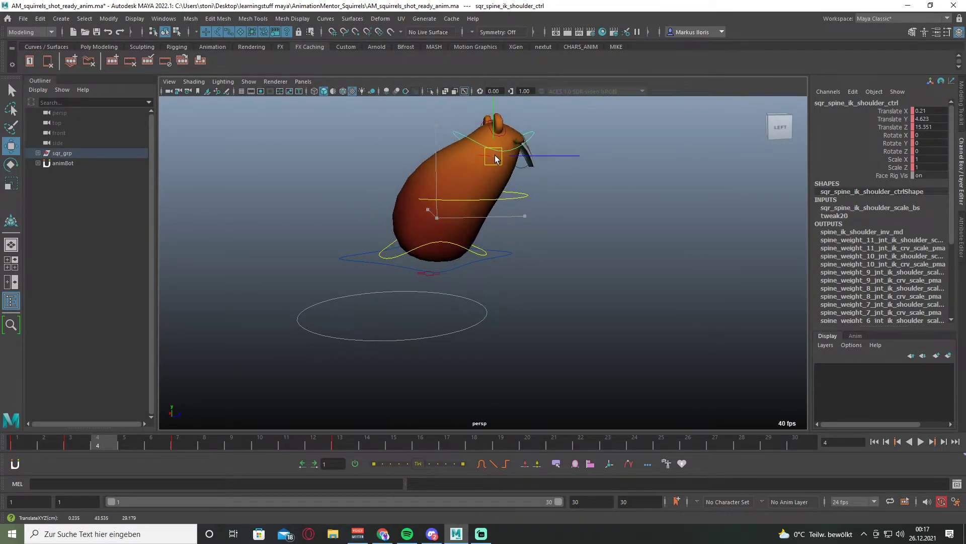
# - Lower the hip control, shift the spine curvature control, and refine the shoulder while orbiting toward the face
pyautogui.click(452, 250)
pyautogui.moveTo(435, 234); pyautogui.dragTo(433, 246)
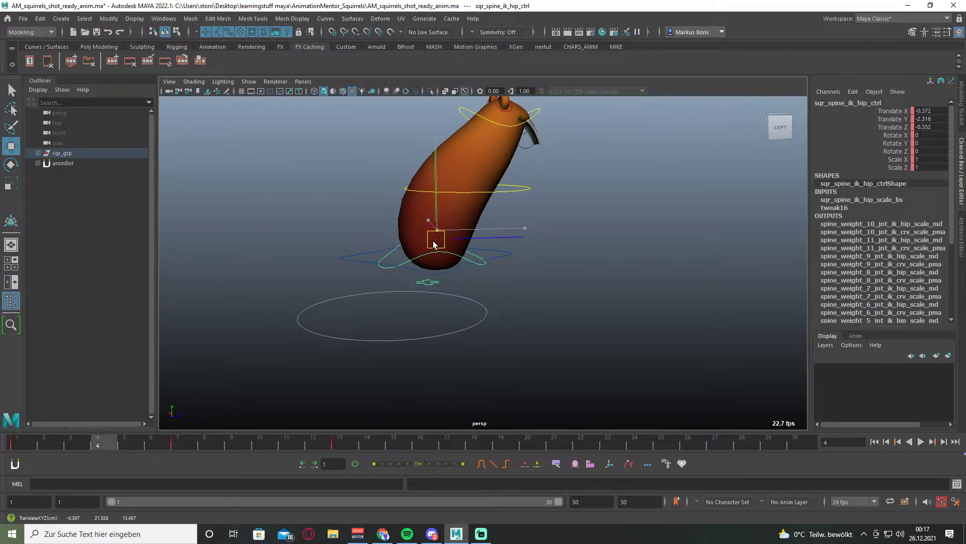
pyautogui.click(522, 192)
pyautogui.moveTo(523, 193); pyautogui.dragTo(525, 204)
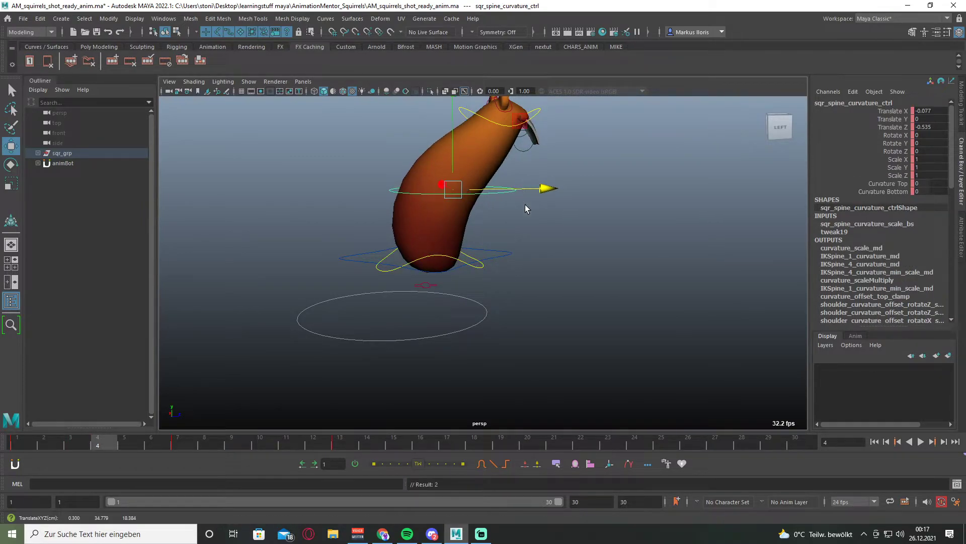
pyautogui.scroll(5, 426, 291)
pyautogui.keyDown('alt'); pyautogui.moveTo(426, 291); pyautogui.dragTo(386, 263); pyautogui.keyUp('alt')
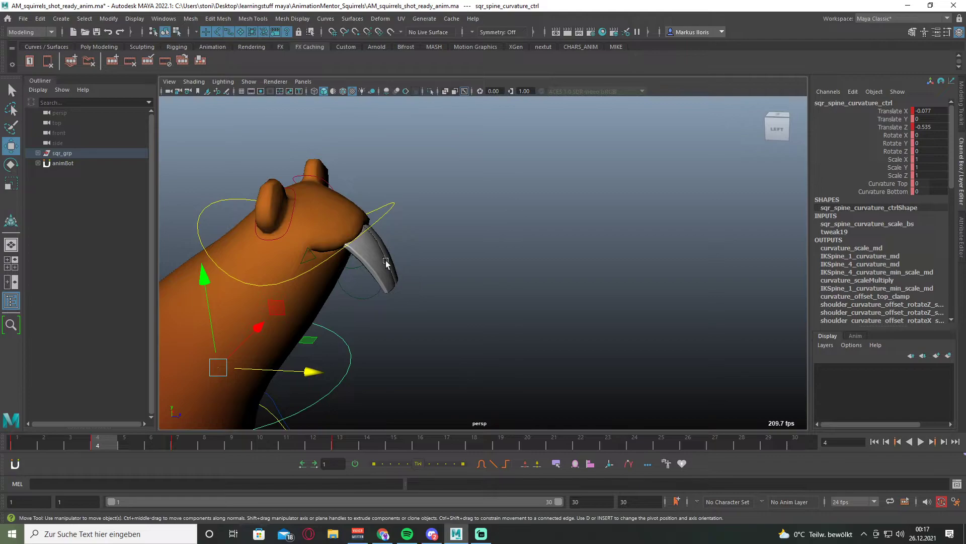
pyautogui.moveTo(380, 220); pyautogui.dragTo(347, 220)
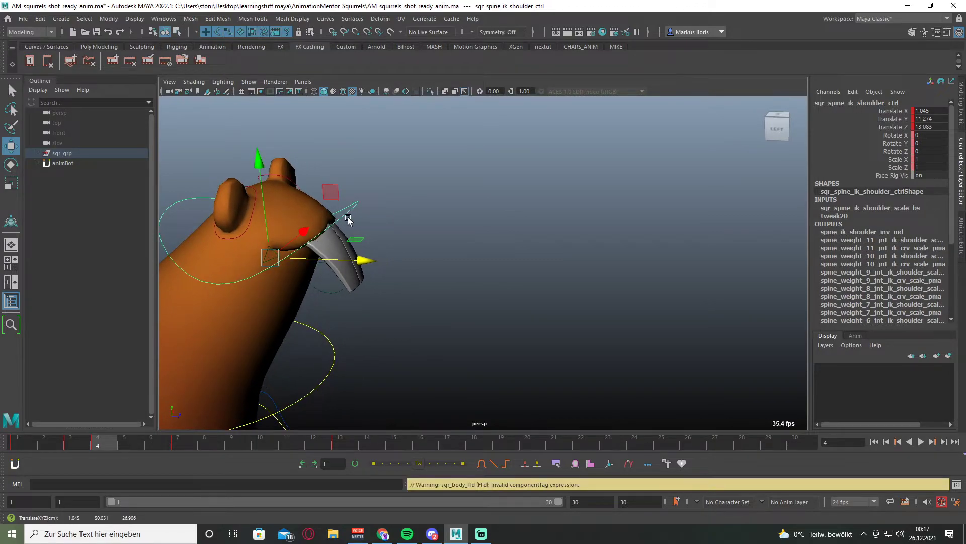
pyautogui.click(446, 238)
pyautogui.moveTo(446, 238)
pyautogui.keyDown('alt'); pyautogui.mouseDown()
pyautogui.moveTo(399, 287)
pyautogui.moveTo(459, 216)
pyautogui.mouseUp(); pyautogui.keyUp('alt')
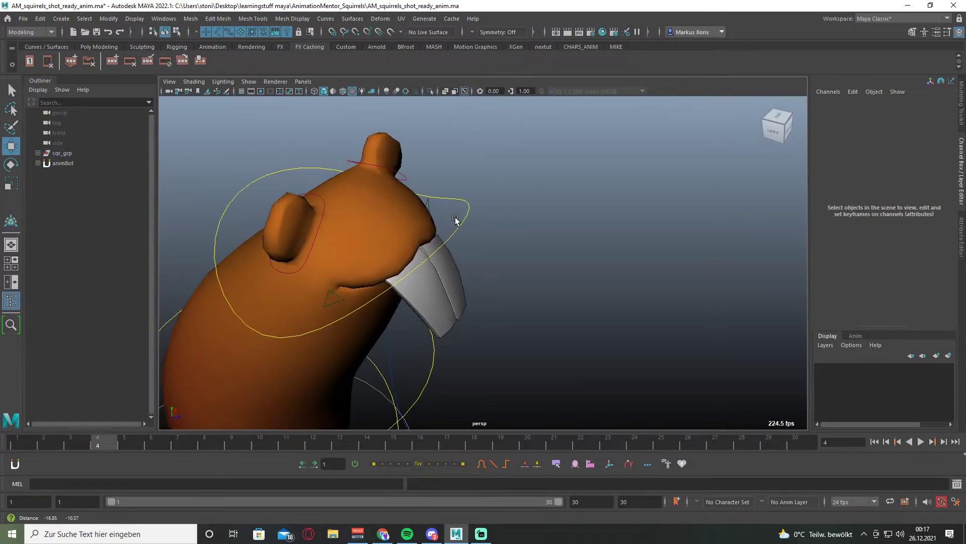
# - Rotate the upper jaw control to about -20.463 on X
pyautogui.scroll(5, 437, 263)
pyautogui.scroll(-3, 436, 254)
pyautogui.scroll(-2, 453, 244)
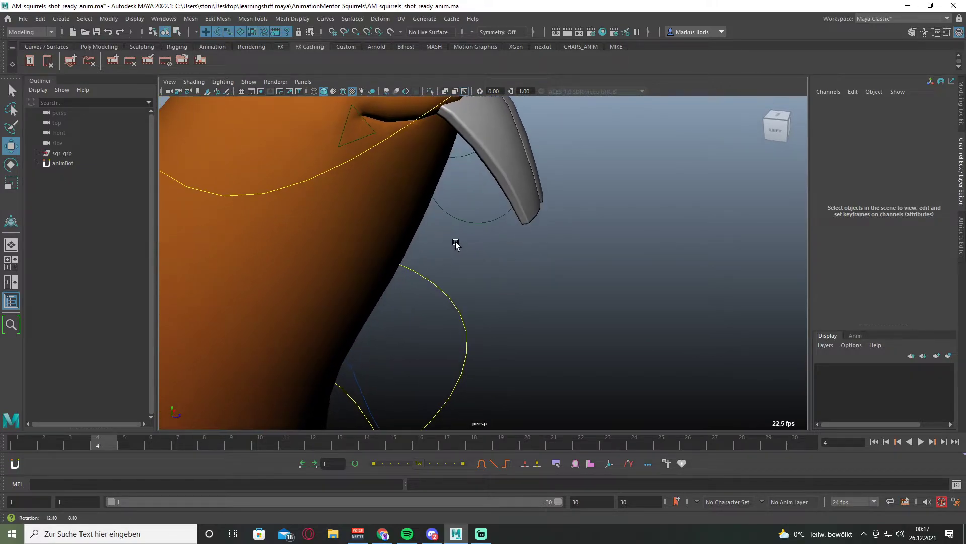
pyautogui.scroll(1, 453, 244)
pyautogui.click(441, 214)
pyautogui.moveTo(441, 213)
pyautogui.keyDown('alt'); pyautogui.mouseDown()
pyautogui.moveTo(352, 207)
pyautogui.moveTo(350, 191)
pyautogui.mouseUp(); pyautogui.keyUp('alt')
pyautogui.press('e')
pyautogui.scroll(-5, 470, 301)
pyautogui.scroll(2, 470, 301)
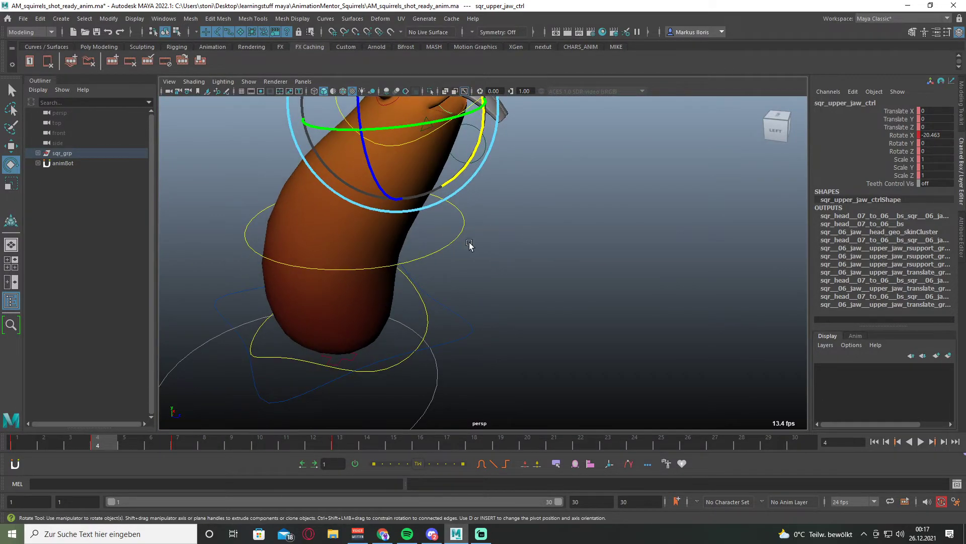
pyautogui.scroll(-5, 473, 295)
pyautogui.scroll(-1, 476, 290)
pyautogui.scroll(3, 483, 299)
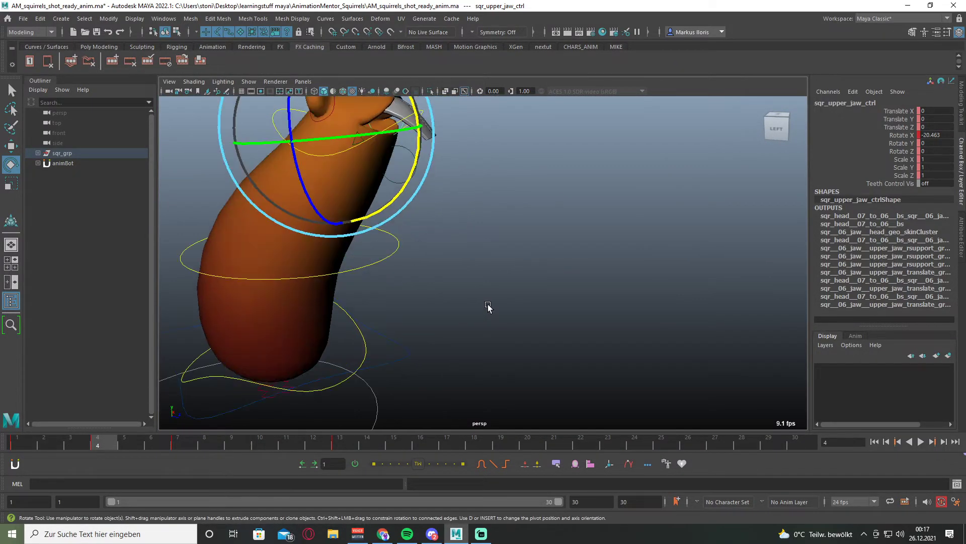
# - Pull the shoulder control up and right to Translate Y 14.187, Z 16.664
pyautogui.click(579, 241)
pyautogui.scroll(-2, 397, 275)
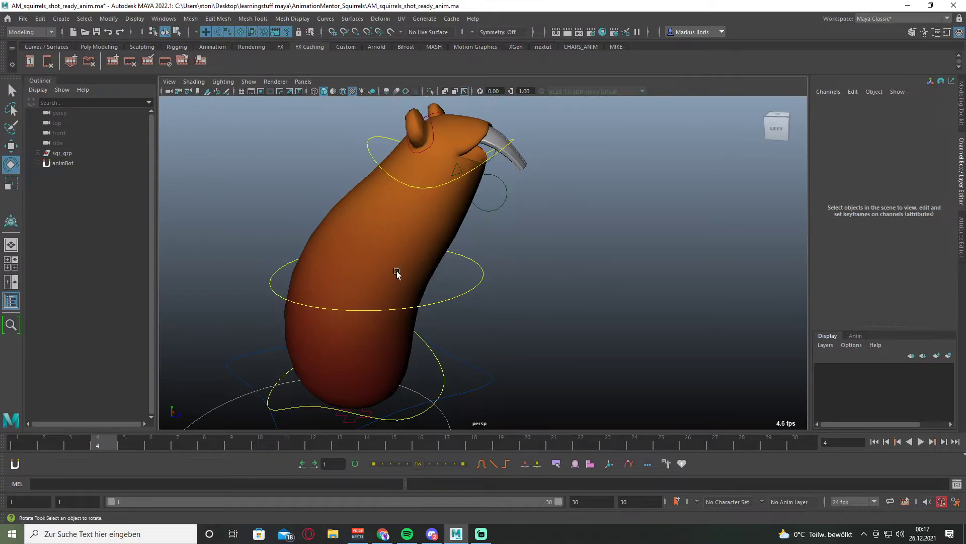
pyautogui.click(436, 190)
pyautogui.press('w')
pyautogui.moveTo(438, 210)
pyautogui.mouseDown()
pyautogui.moveTo(447, 179)
pyautogui.moveTo(469, 162)
pyautogui.mouseUp()
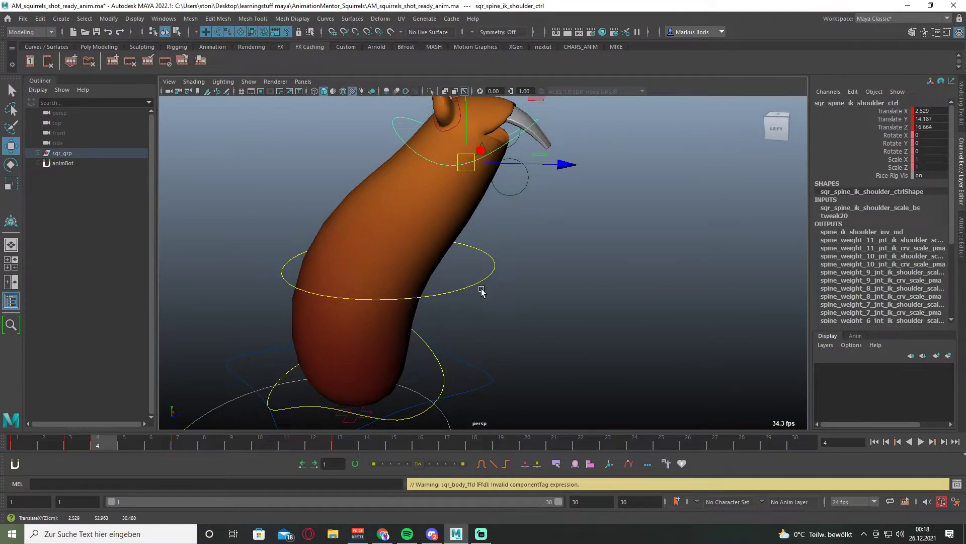
# - Shift the spine curvature control sideways to reshape the body
pyautogui.click(482, 291)
pyautogui.click(478, 278)
pyautogui.moveTo(491, 267); pyautogui.dragTo(524, 270)
# - At frame 7, push the shoulder control down to squash the squirrel
pyautogui.click(476, 166)
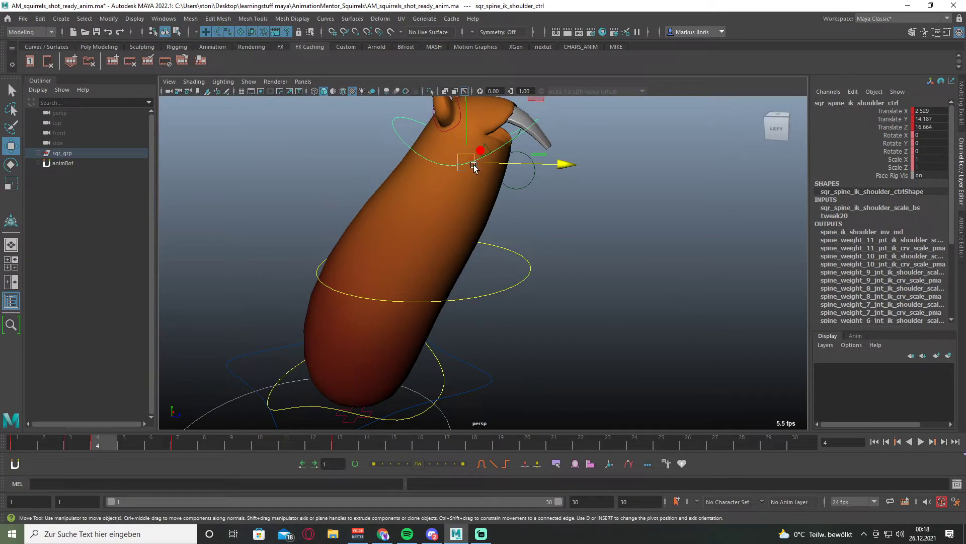
pyautogui.scroll(-3, 511, 272)
pyautogui.scroll(-2, 513, 265)
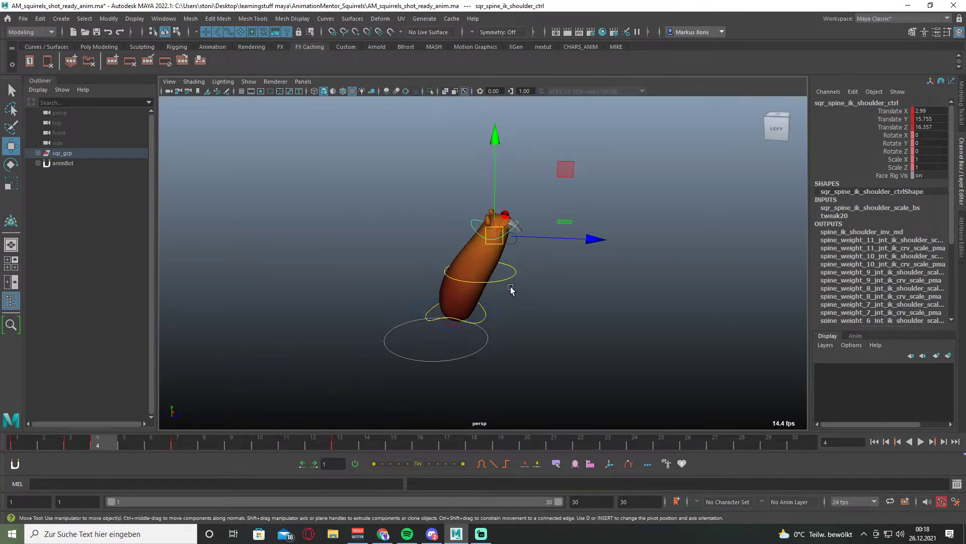
pyautogui.scroll(3, 499, 254)
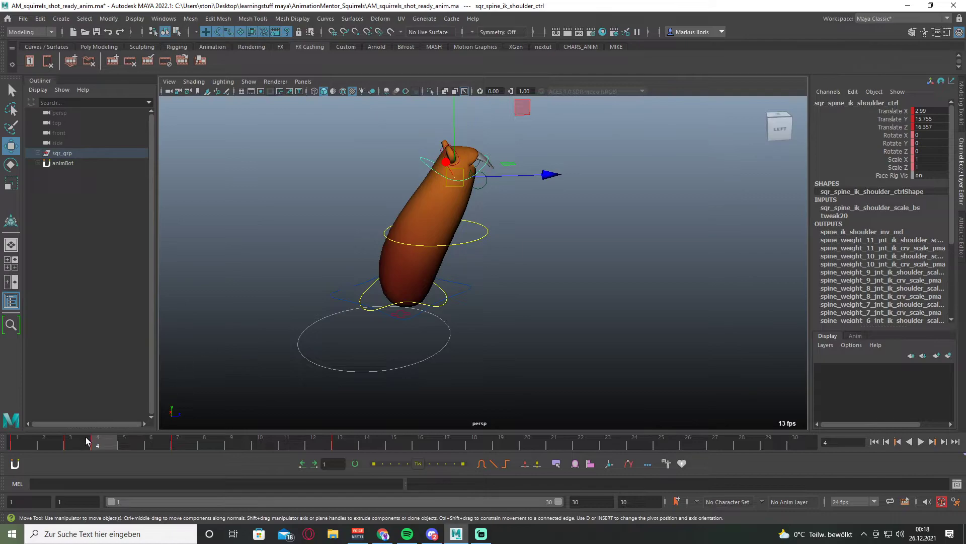
pyautogui.hotkey('alt', 'v')
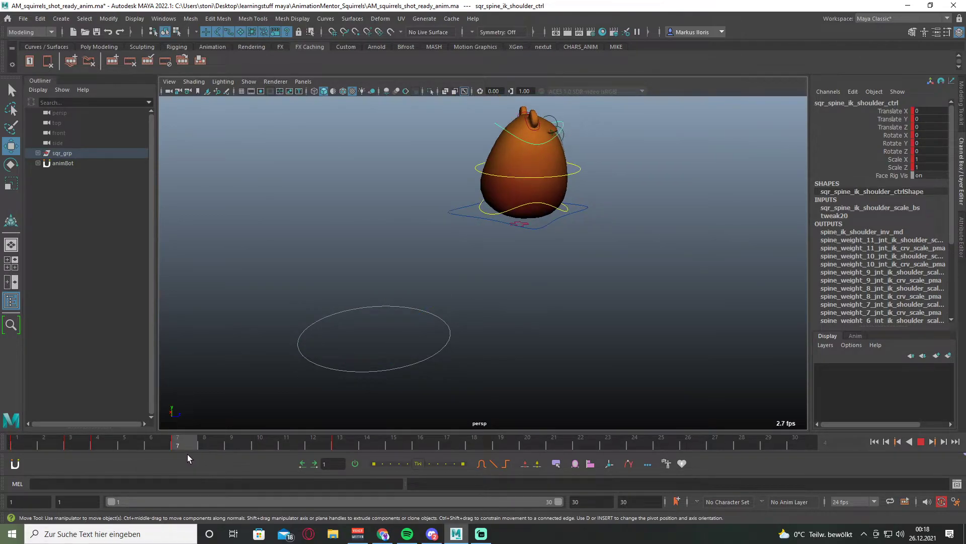
pyautogui.hotkey('alt', 'v')
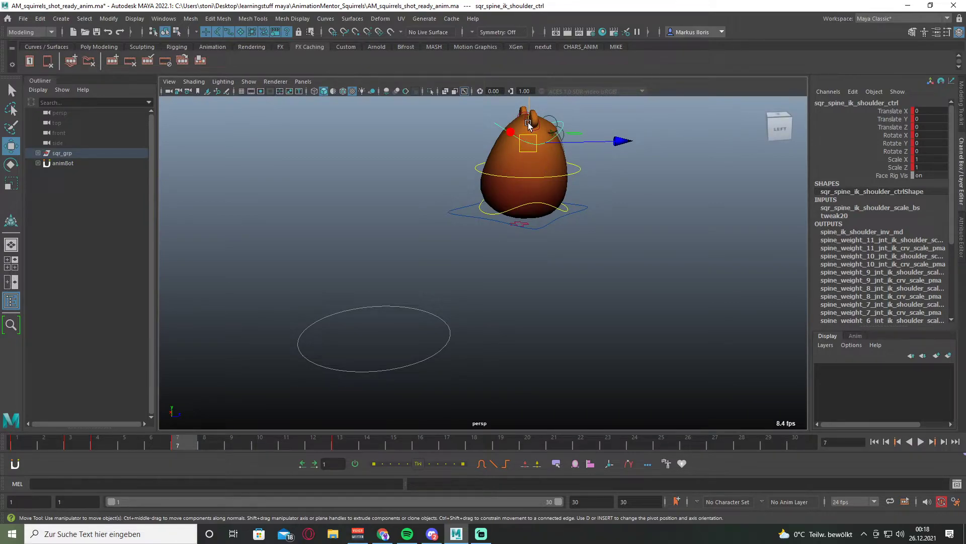
pyautogui.moveTo(527, 122); pyautogui.dragTo(474, 160)
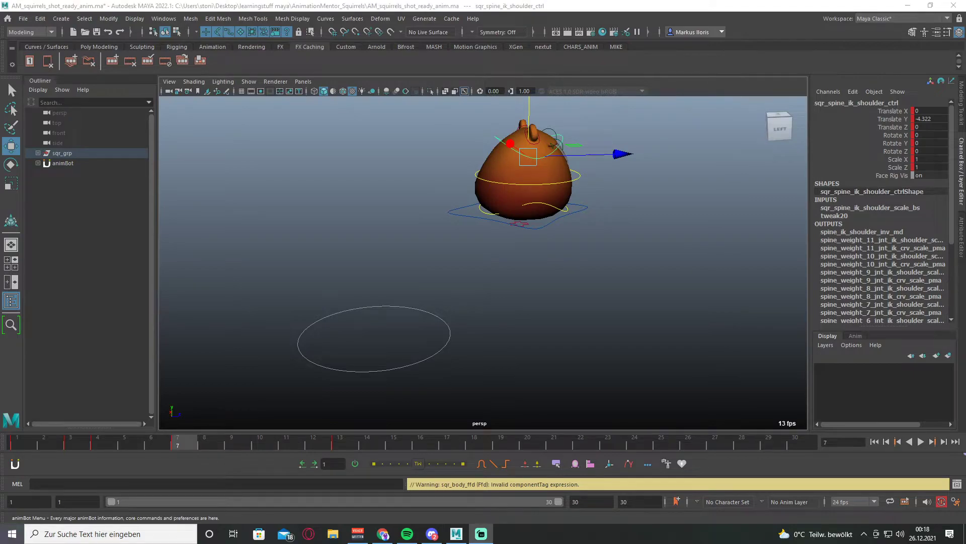
# - At frame 13, raise the shoulders up-left and curve the body left, then return to frame 1
pyautogui.click(108, 444)
pyautogui.hotkey('alt', 'v')
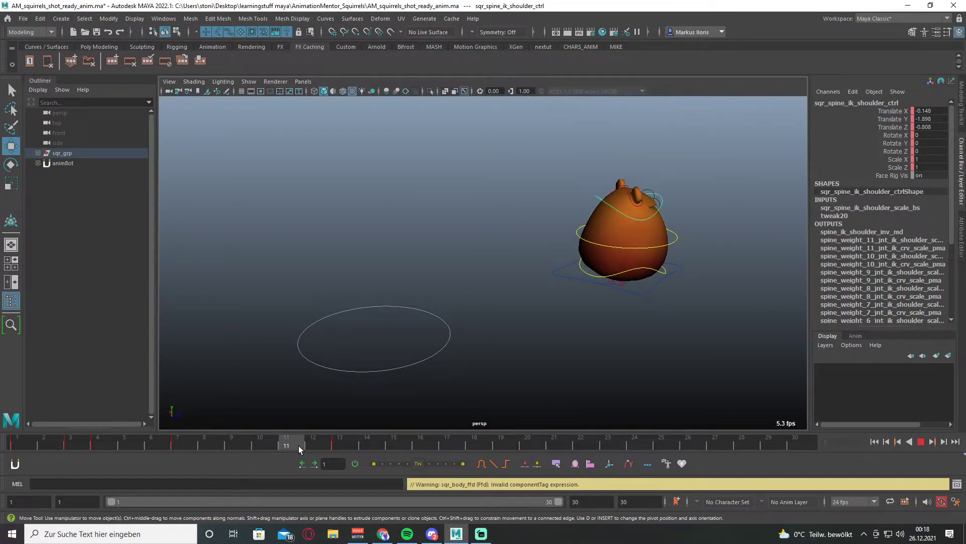
pyautogui.moveTo(340, 448); pyautogui.dragTo(345, 446)
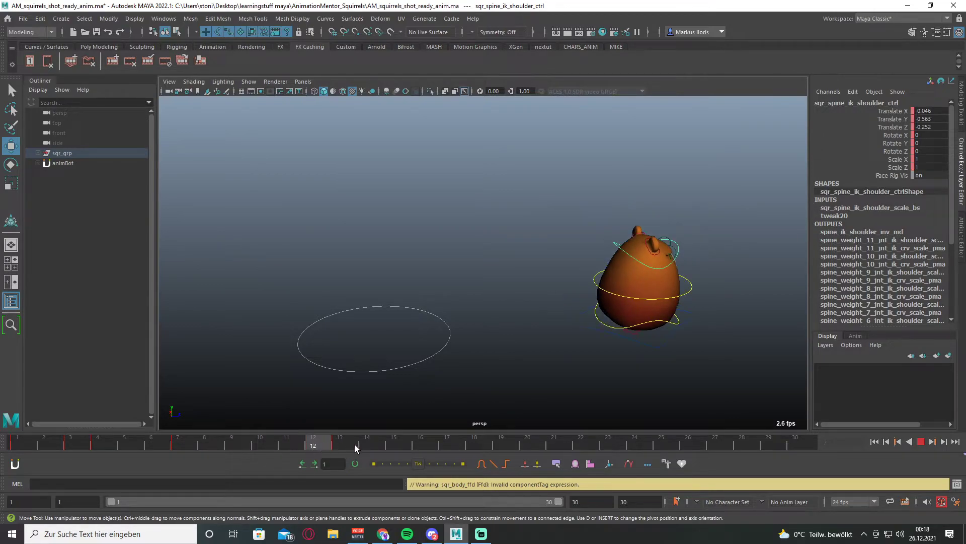
pyautogui.press('f')
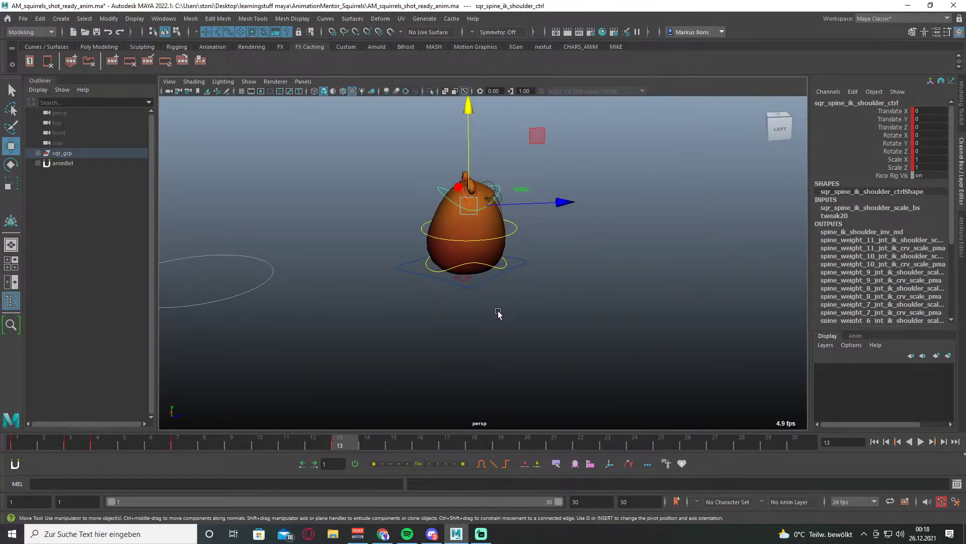
pyautogui.moveTo(468, 234); pyautogui.dragTo(405, 215)
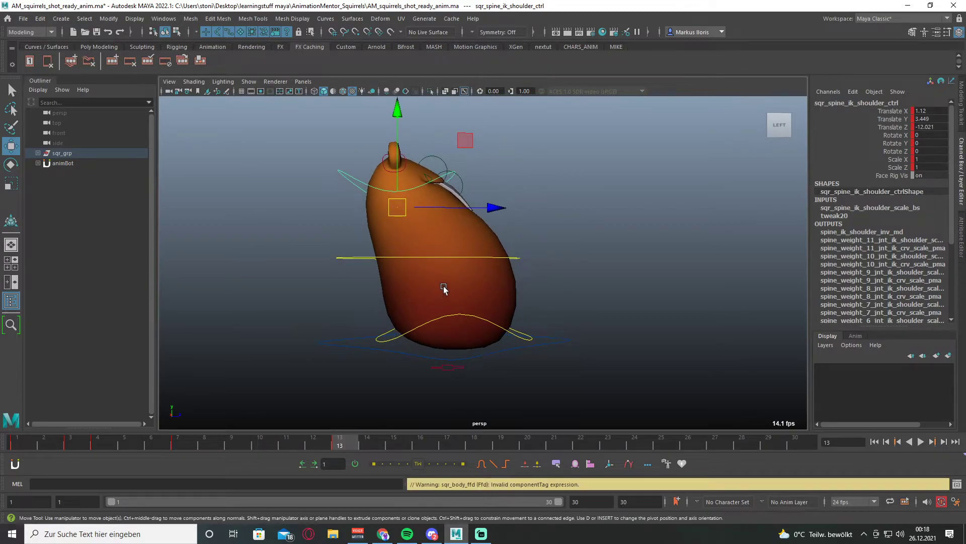
pyautogui.click(454, 258)
pyautogui.moveTo(454, 259); pyautogui.dragTo(437, 259)
pyautogui.moveTo(328, 441); pyautogui.dragTo(17, 442)
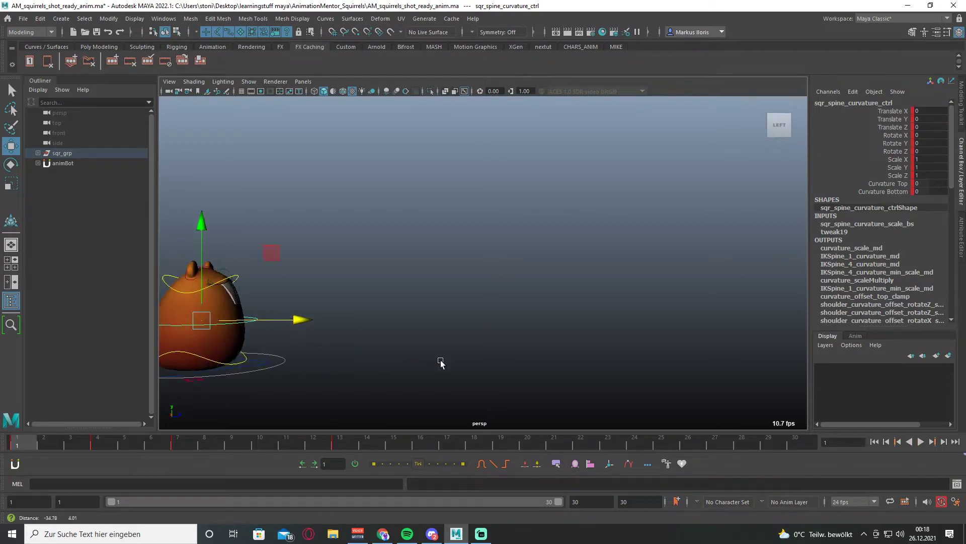
# - Play the bounce to review it, stopping at frame 13
pyautogui.keyDown('alt'); pyautogui.moveTo(441, 363); pyautogui.dragTo(556, 356, button='middle'); pyautogui.keyUp('alt')
pyautogui.click(921, 441)
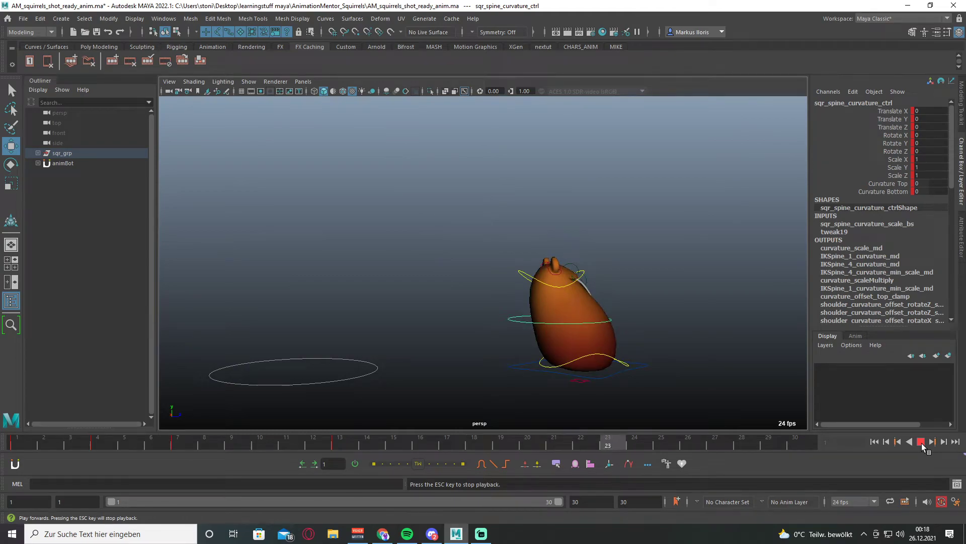
pyautogui.click(922, 443)
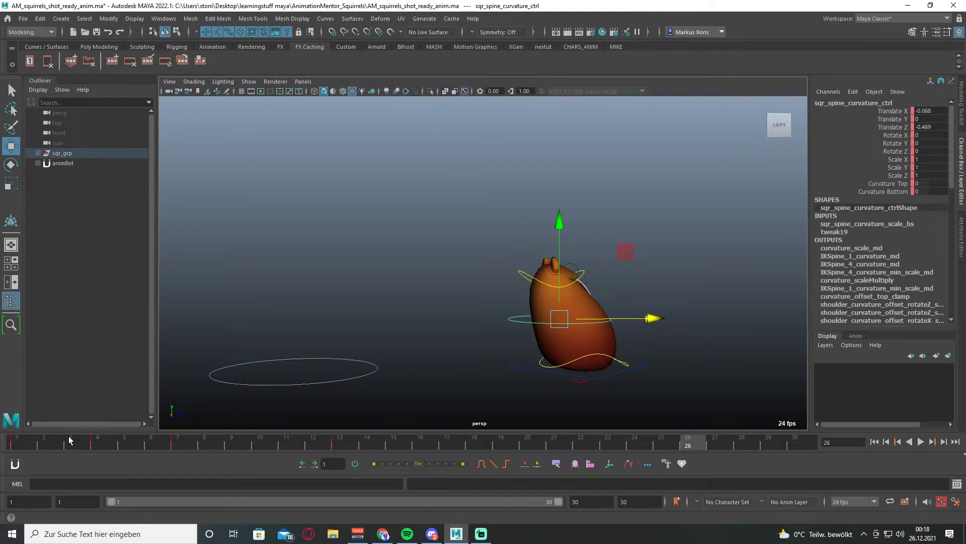
pyautogui.hotkey('alt', 'v')
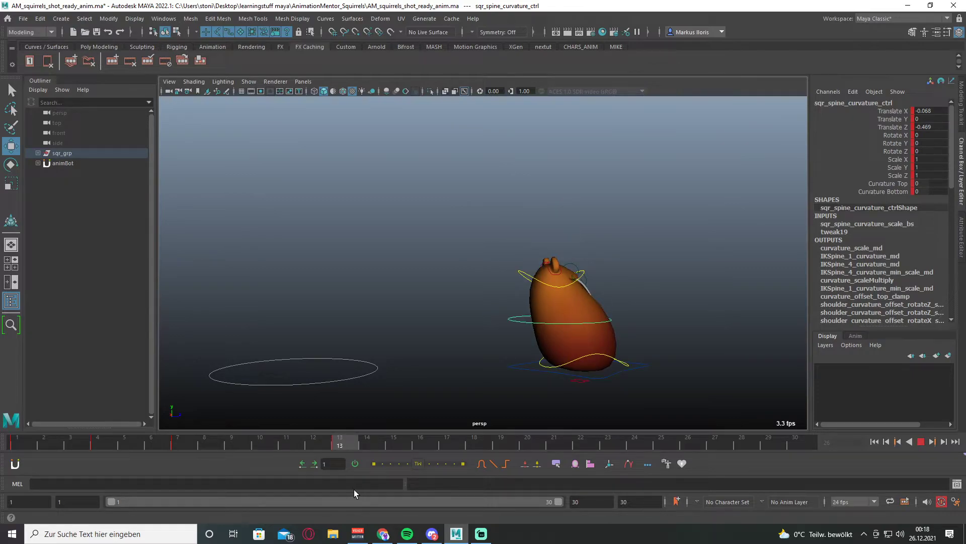
pyautogui.press('Escape')
# - At frame 16, shift the spine curvature control down-right and move the shoulders to stand upright
pyautogui.keyDown('alt'); pyautogui.moveTo(355, 477); pyautogui.dragTo(396, 426, button='middle'); pyautogui.keyUp('alt')
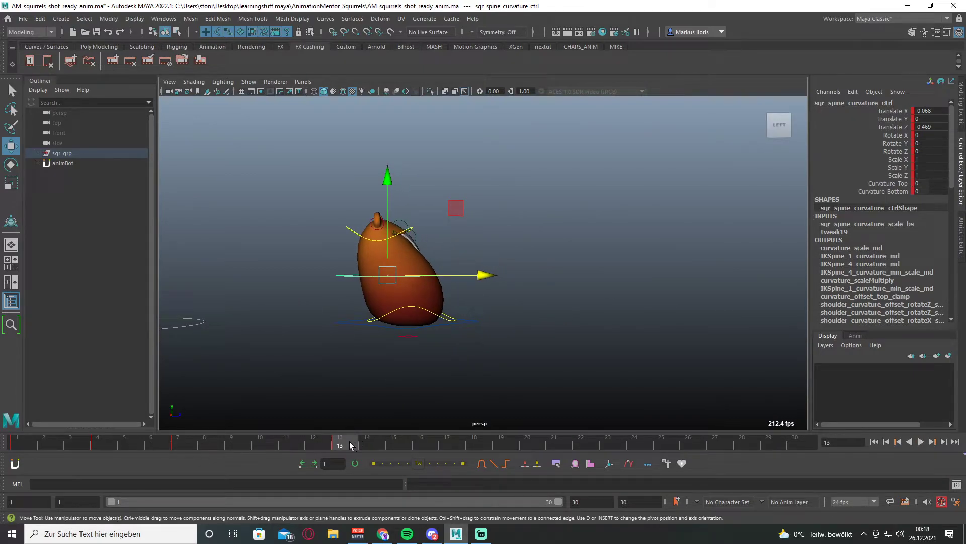
pyautogui.moveTo(351, 444); pyautogui.dragTo(421, 443)
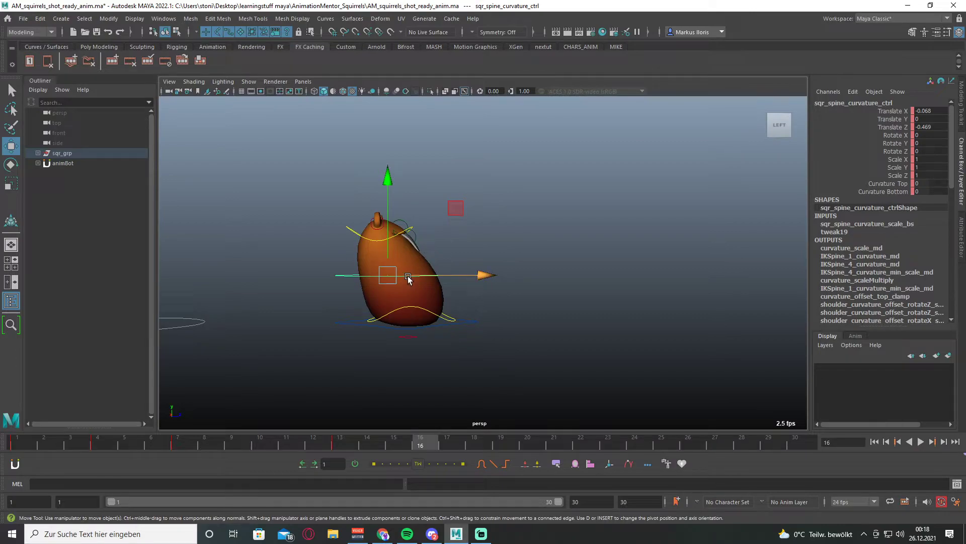
pyautogui.moveTo(398, 277); pyautogui.dragTo(408, 288)
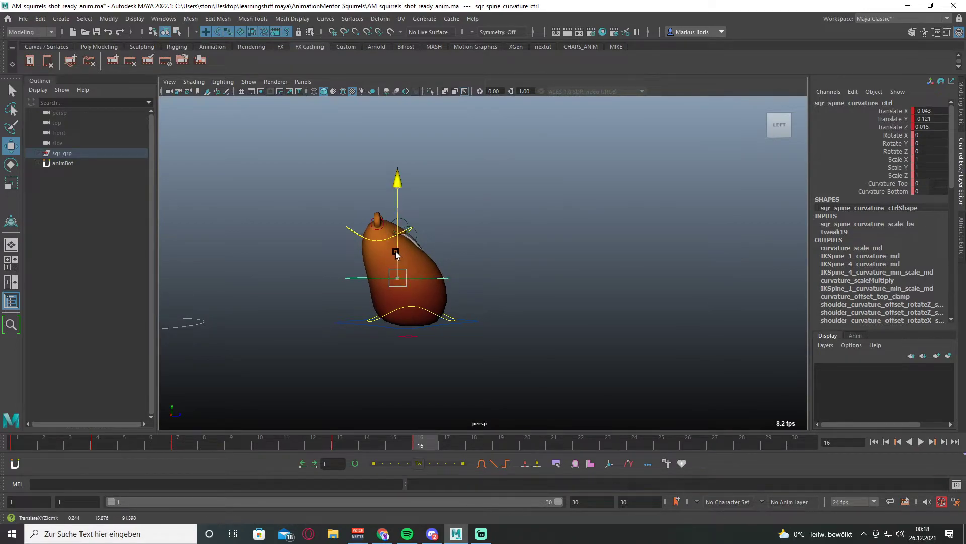
pyautogui.click(416, 243)
pyautogui.moveTo(394, 248); pyautogui.dragTo(406, 261)
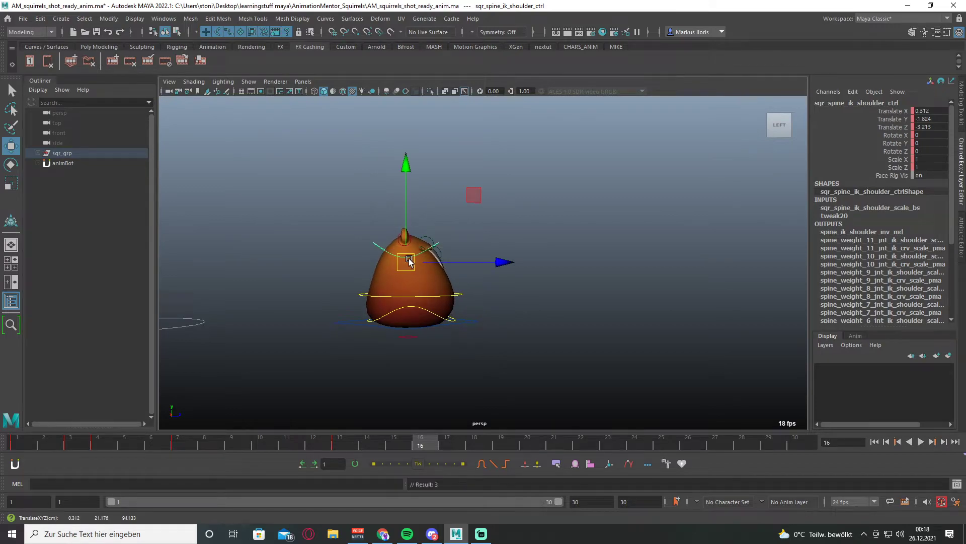
# - At frame 18, set the shoulder control to Translate Y 2.089, Z -1.69, then return to frame 1
pyautogui.moveTo(421, 442); pyautogui.dragTo(475, 442)
pyautogui.moveTo(408, 260); pyautogui.dragTo(416, 259)
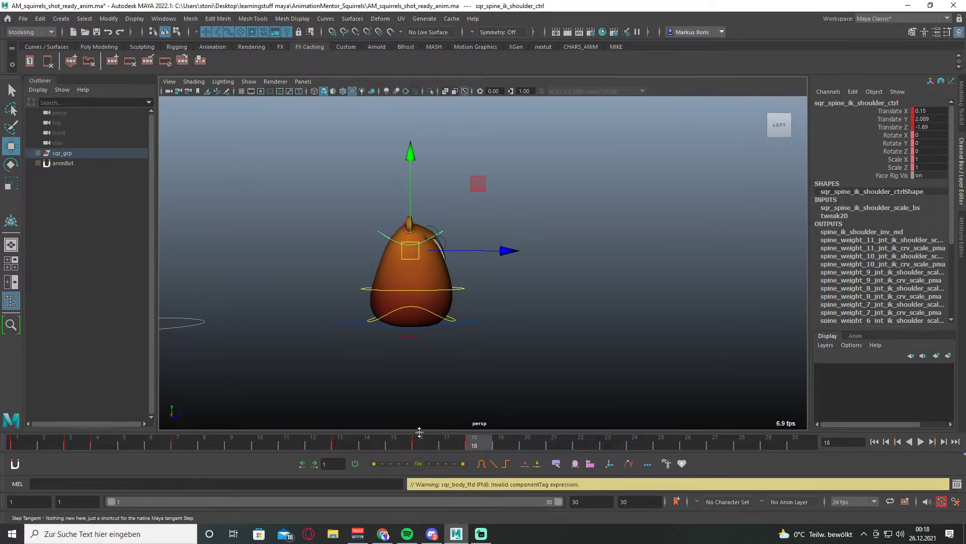
pyautogui.moveTo(420, 442); pyautogui.dragTo(17, 442)
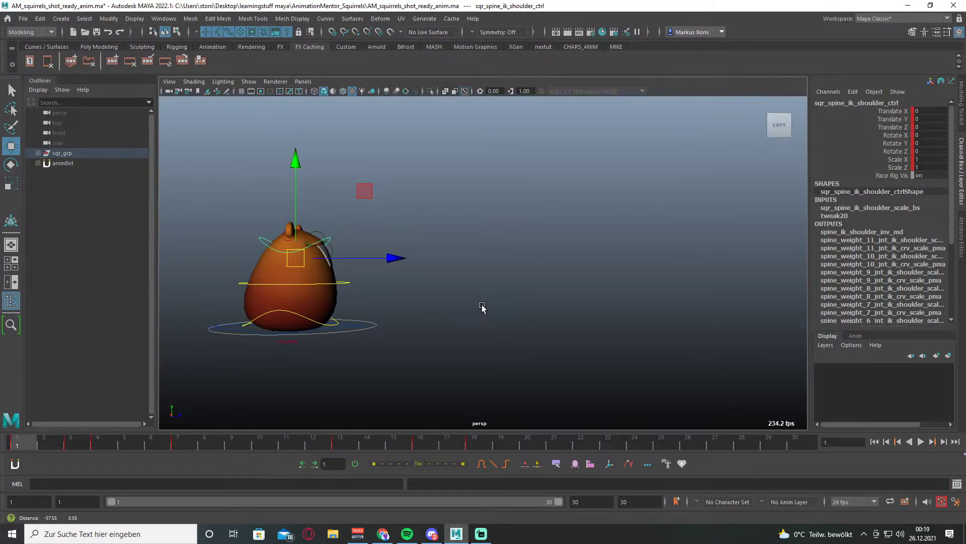
# - Play the bounce and scrub frames 7 to 12 to review the poses
pyautogui.click(922, 442)
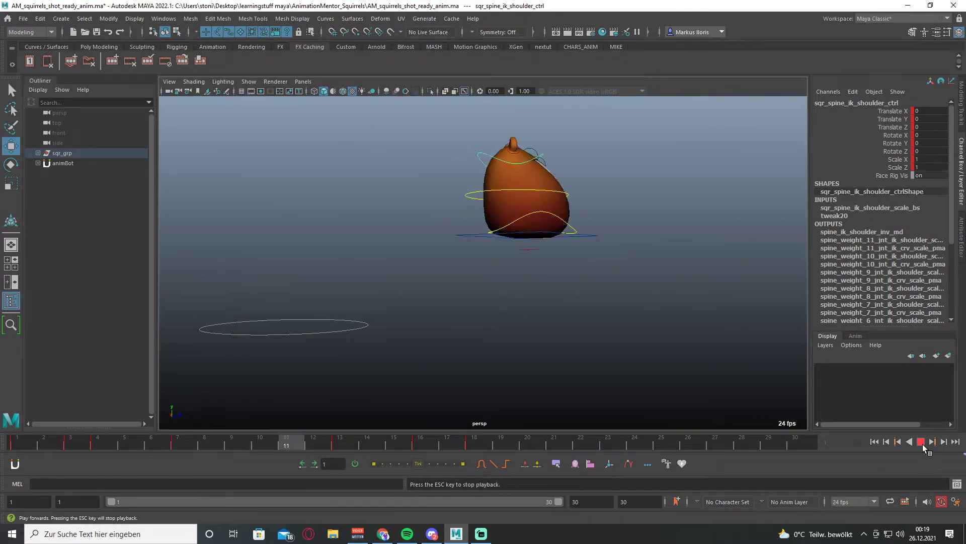
pyautogui.click(921, 442)
pyautogui.keyDown('alt'); pyautogui.moveTo(515, 348); pyautogui.dragTo(415, 380, button='middle'); pyautogui.keyUp('alt')
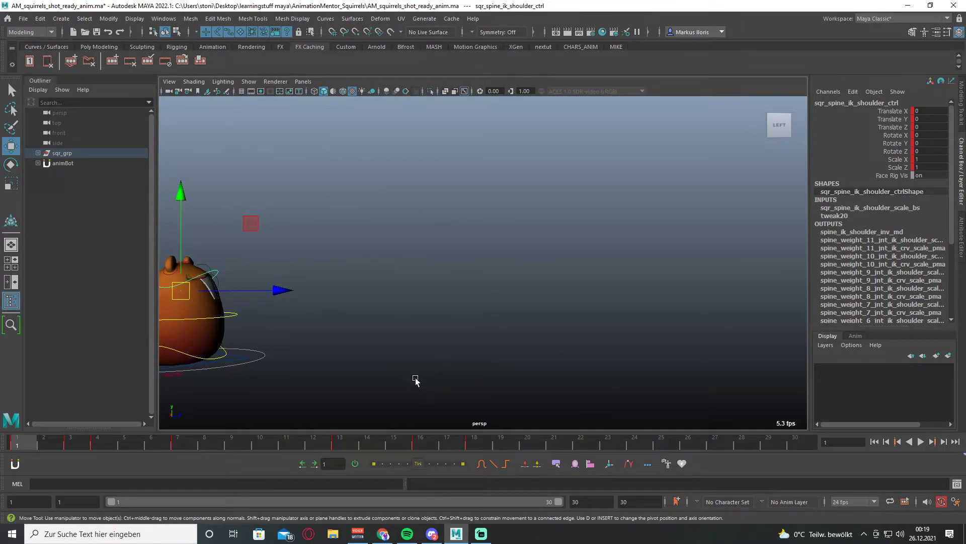
pyautogui.hotkey('alt', 'v')
pyautogui.moveTo(293, 455)
pyautogui.mouseDown()
pyautogui.moveTo(194, 451)
pyautogui.moveTo(249, 454)
pyautogui.mouseUp()
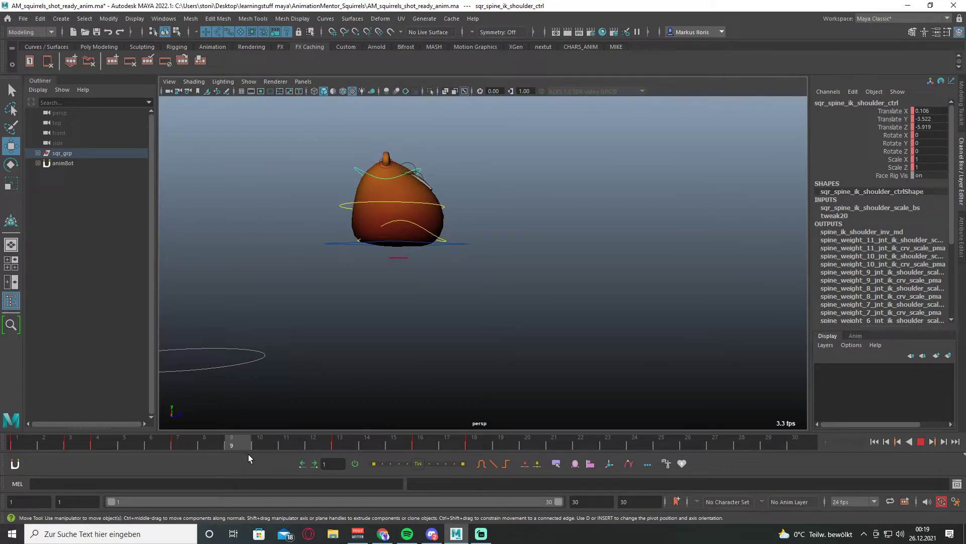
pyautogui.hotkey('alt', 'v')
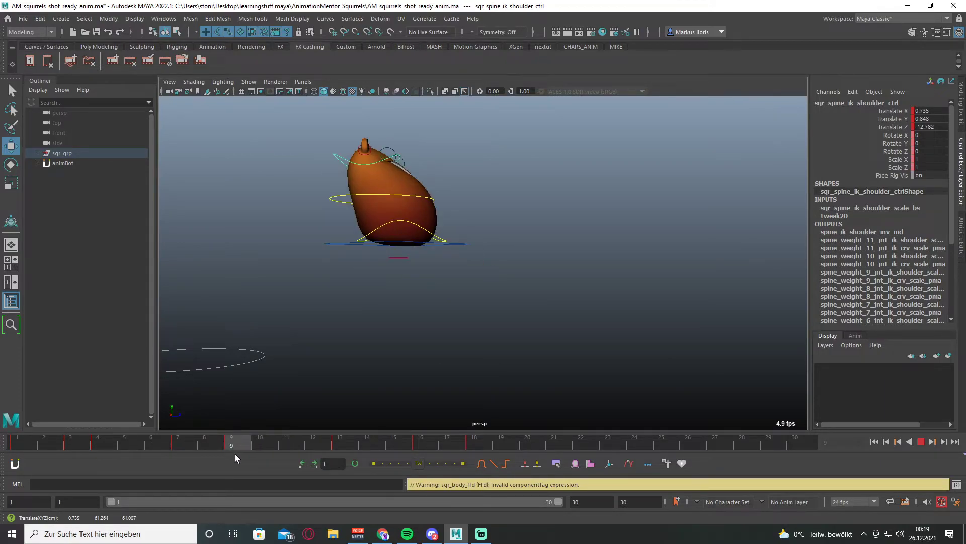
pyautogui.hotkey('alt', 'v')
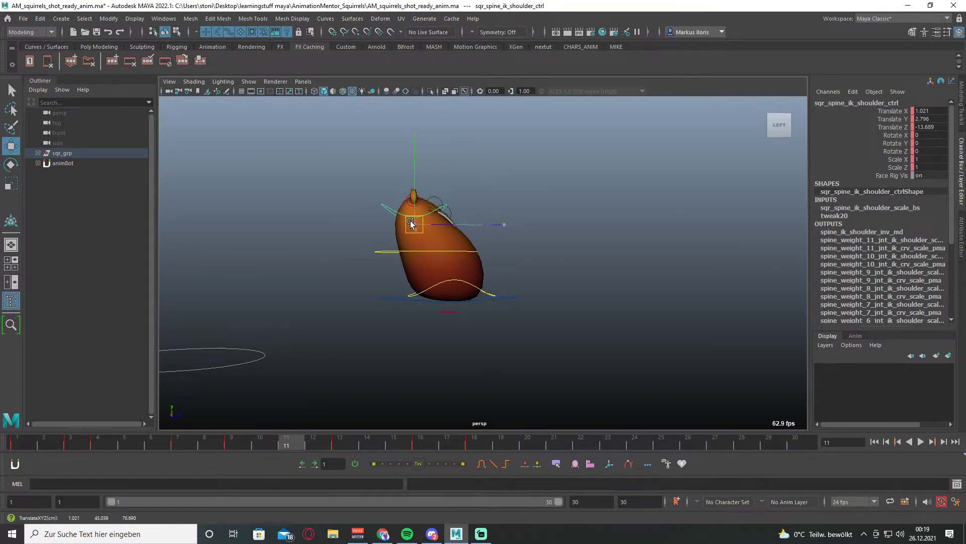
# - Scrub from frame 11 through frame 18 to check the body poses
pyautogui.moveTo(319, 438)
pyautogui.mouseDown()
pyautogui.moveTo(308, 449)
pyautogui.moveTo(350, 452)
pyautogui.moveTo(414, 436)
pyautogui.moveTo(342, 443)
pyautogui.mouseUp()
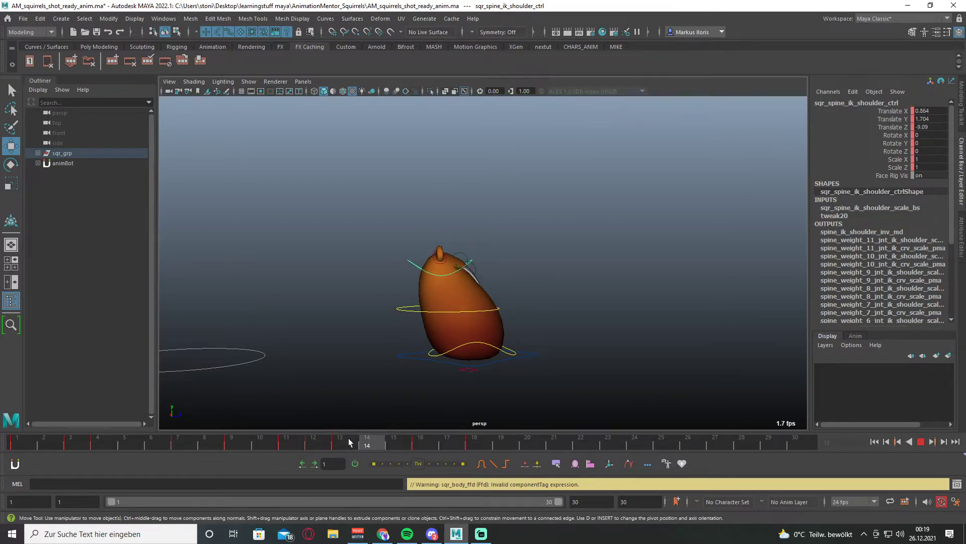
pyautogui.moveTo(444, 280); pyautogui.dragTo(443, 298)
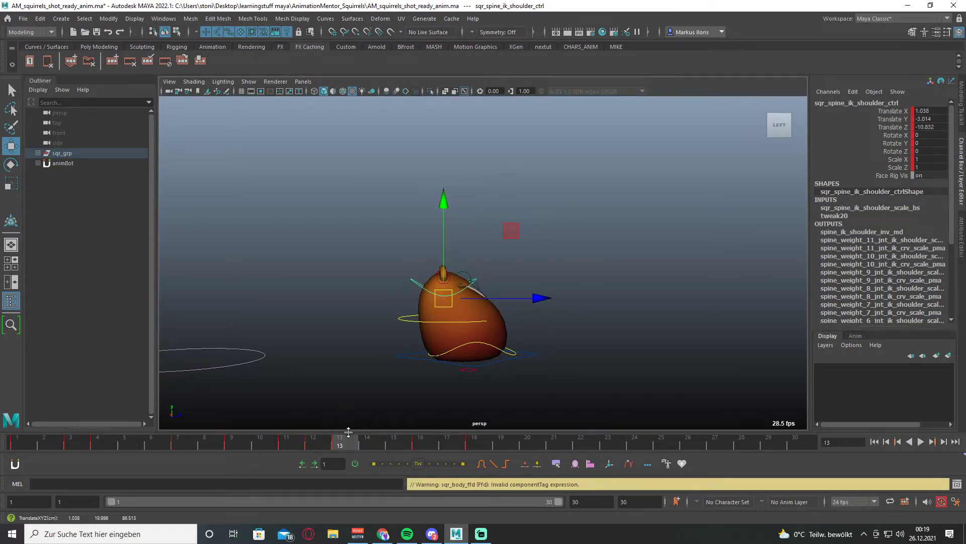
pyautogui.moveTo(359, 446); pyautogui.dragTo(486, 464)
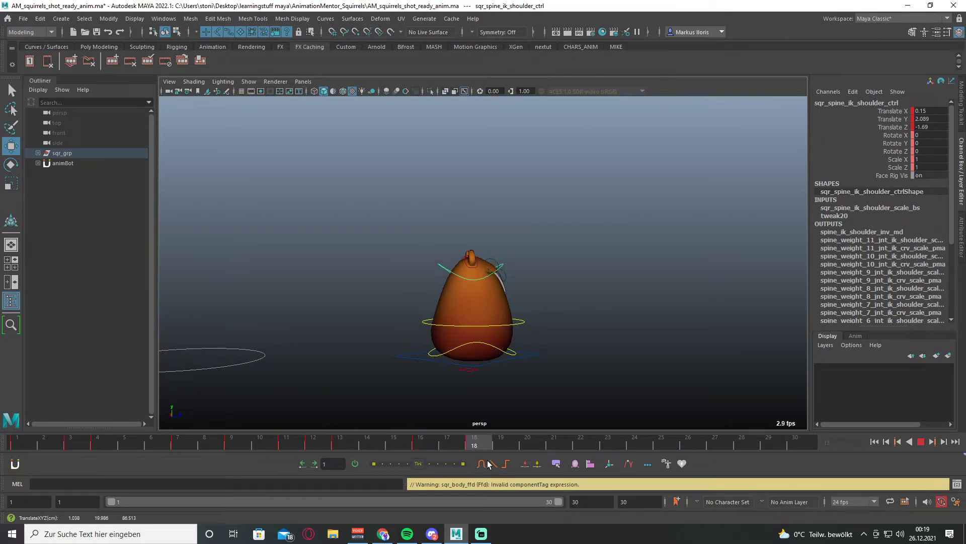
pyautogui.keyDown('alt'); pyautogui.moveTo(524, 403); pyautogui.dragTo(383, 356, button='middle'); pyautogui.keyUp('alt')
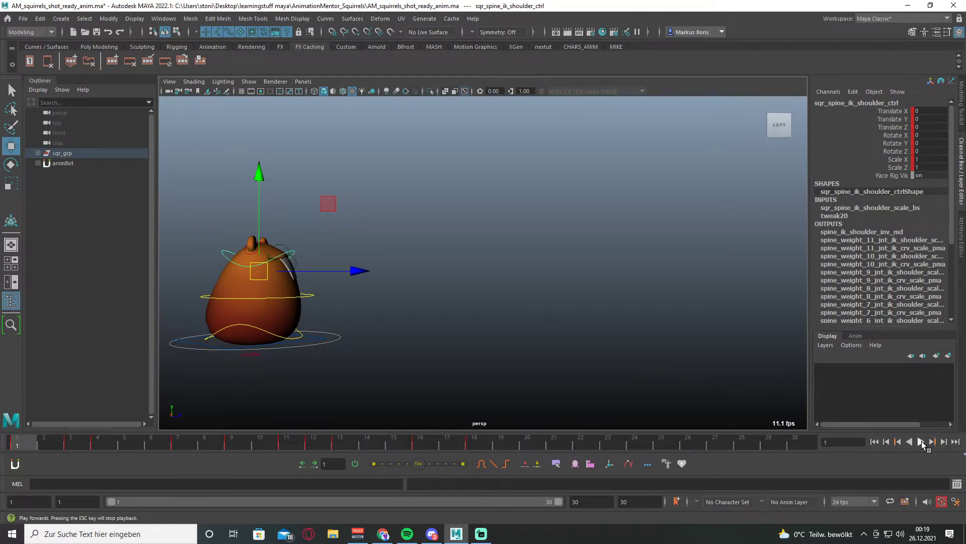
# - Replay the bounce, then push the hip spine control sideways along Z
pyautogui.click(921, 442)
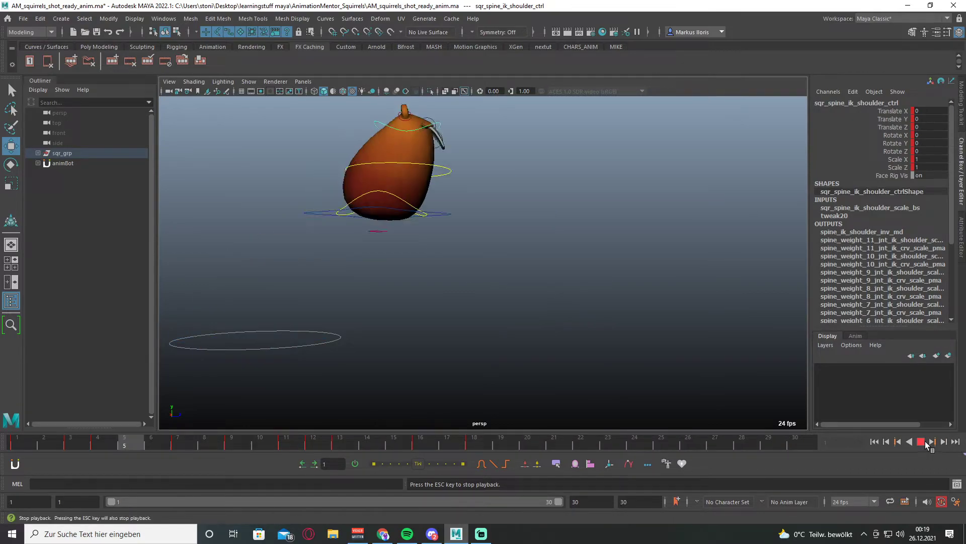
pyautogui.click(921, 442)
pyautogui.hotkey('alt', 'v')
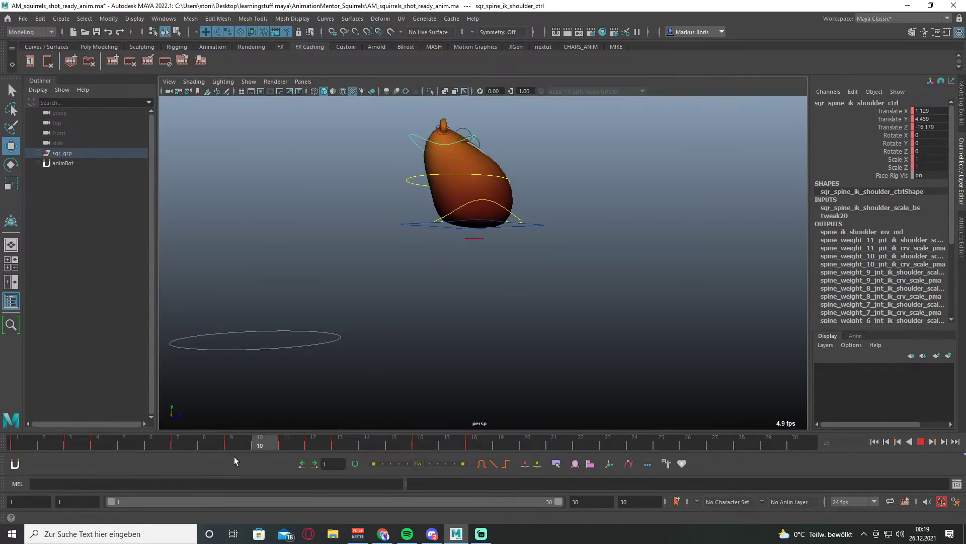
pyautogui.hotkey('alt', 'v')
pyautogui.click(518, 230)
pyautogui.moveTo(604, 225); pyautogui.dragTo(618, 227)
pyautogui.hotkey('alt', 'v')
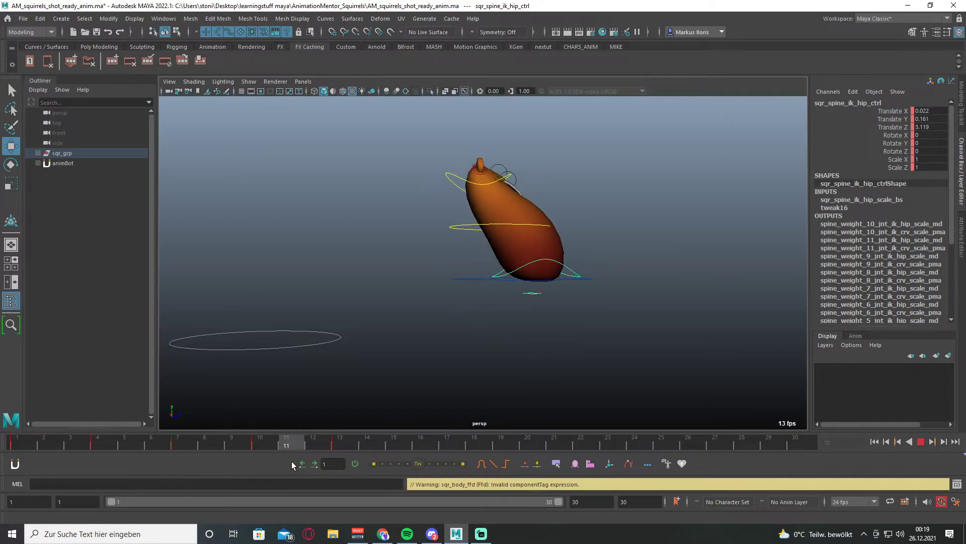
# - Reposition the hip spine control at frames 10 and 12
pyautogui.hotkey('alt', 'v')
pyautogui.moveTo(557, 228); pyautogui.dragTo(533, 230)
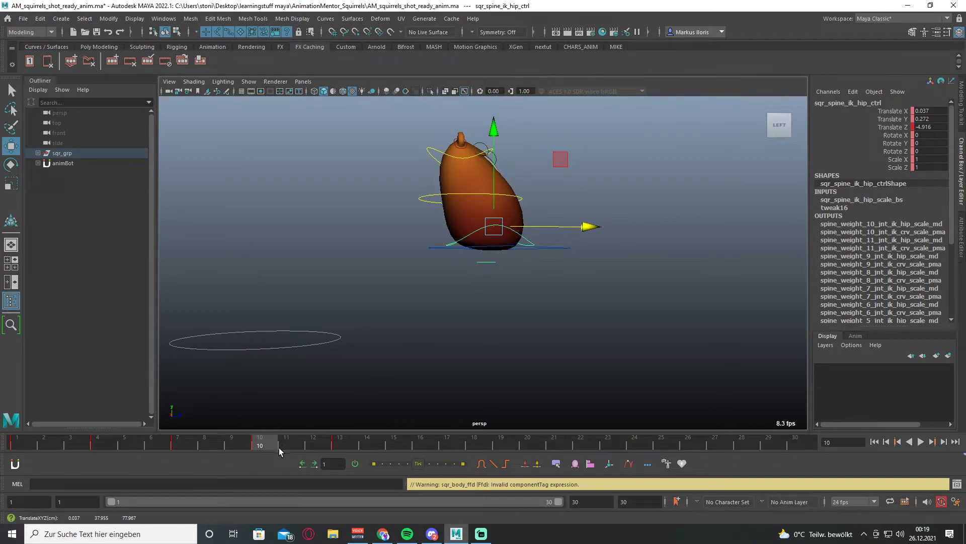
pyautogui.hotkey('alt', 'v')
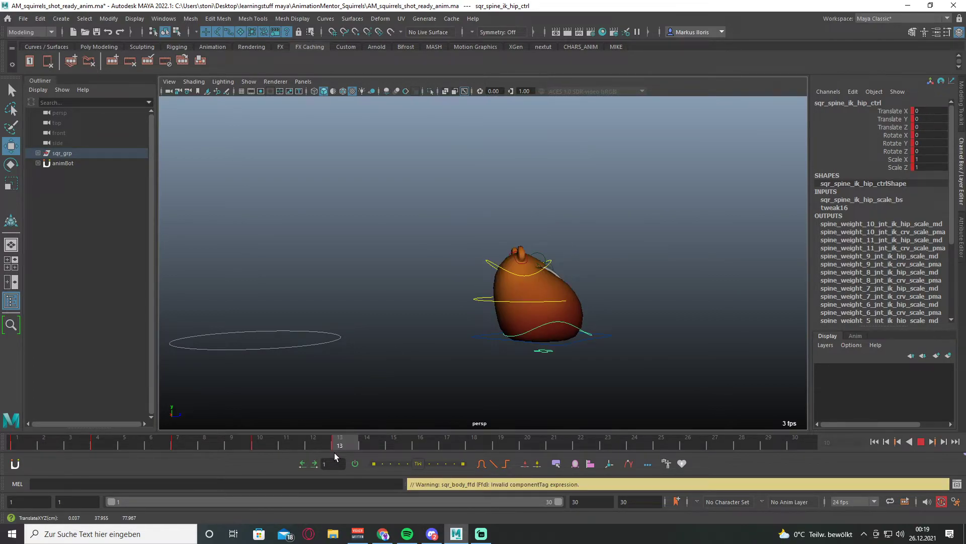
pyautogui.hotkey('alt', 'v')
pyautogui.moveTo(545, 298); pyautogui.dragTo(542, 315)
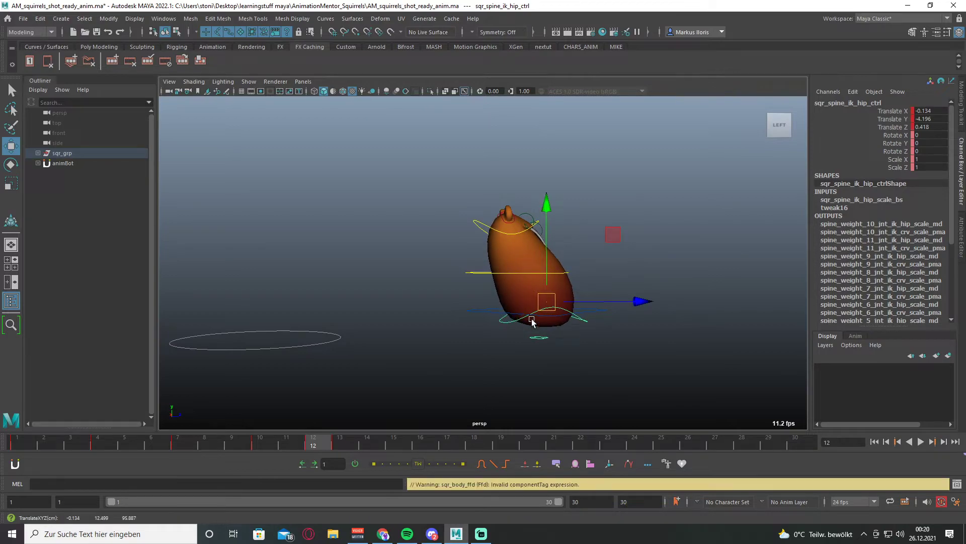
pyautogui.hotkey('alt', 'v')
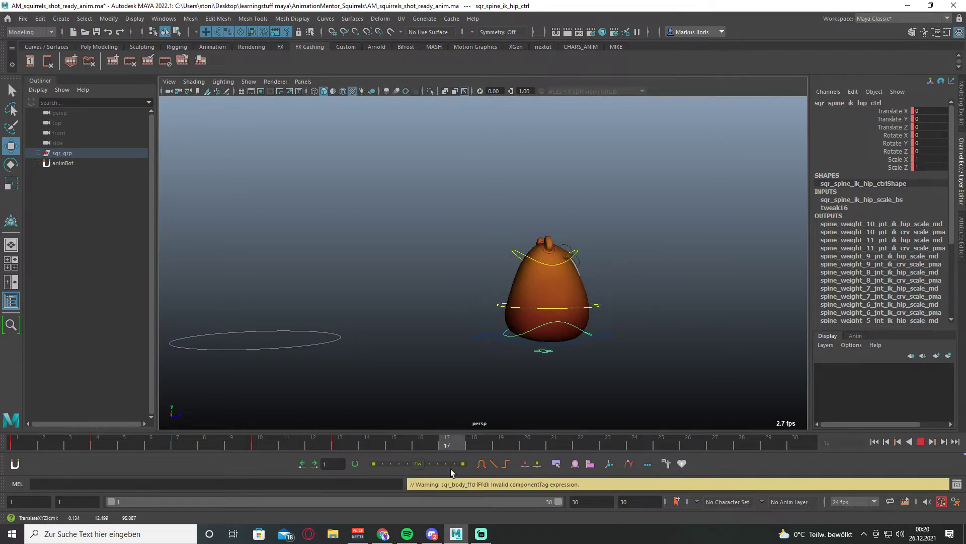
pyautogui.hotkey('alt', 'v')
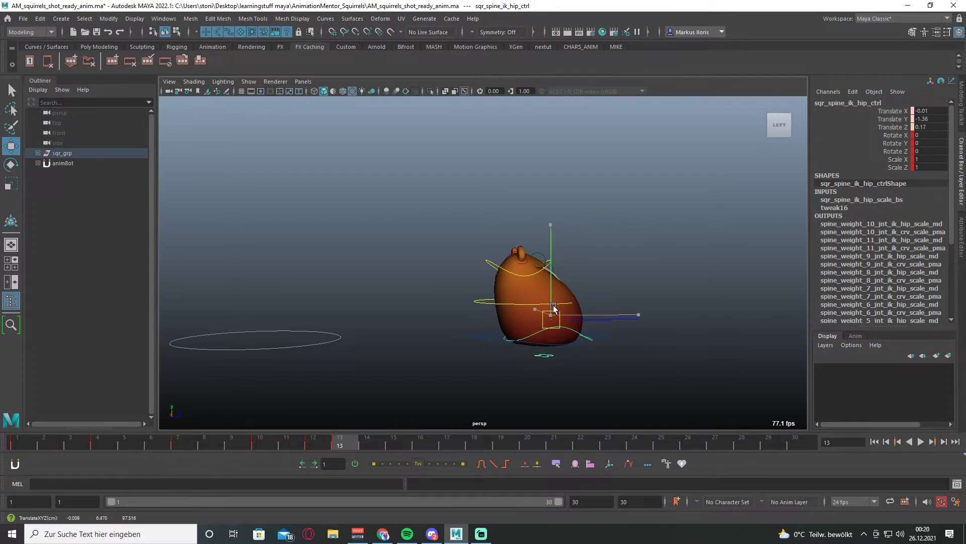
# - At frame 13, lower the spine curvature control slightly and move the shoulder control
pyautogui.click(544, 308)
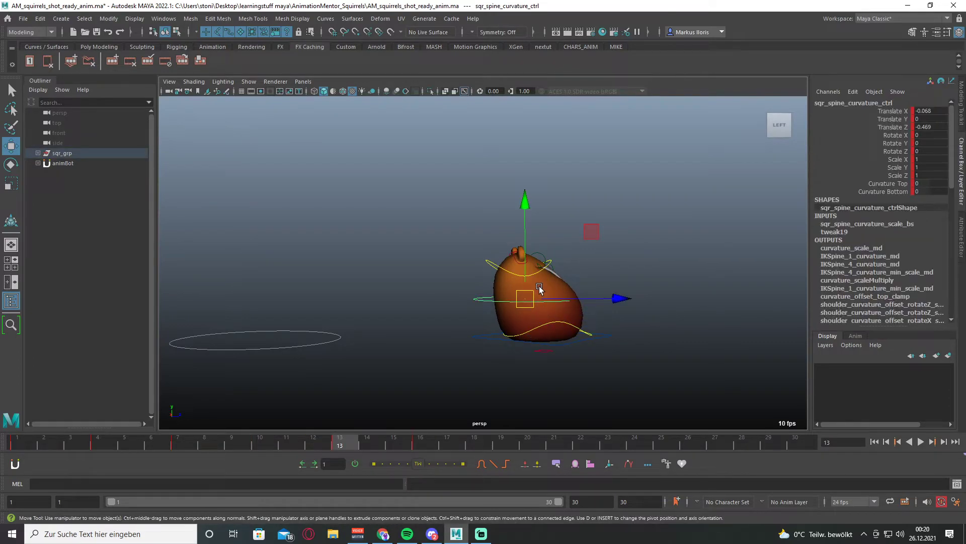
pyautogui.moveTo(527, 285); pyautogui.dragTo(527, 285)
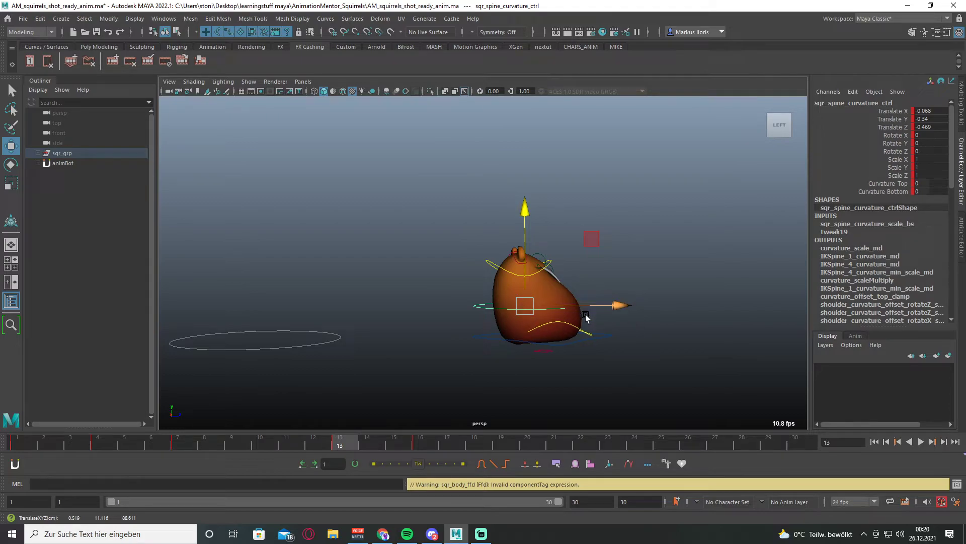
pyautogui.press('f')
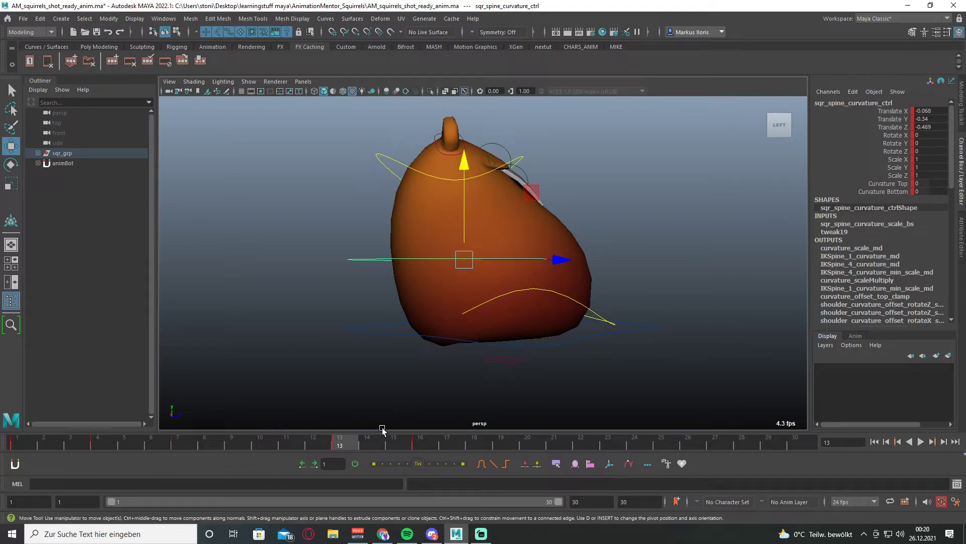
pyautogui.hotkey('alt', 'v')
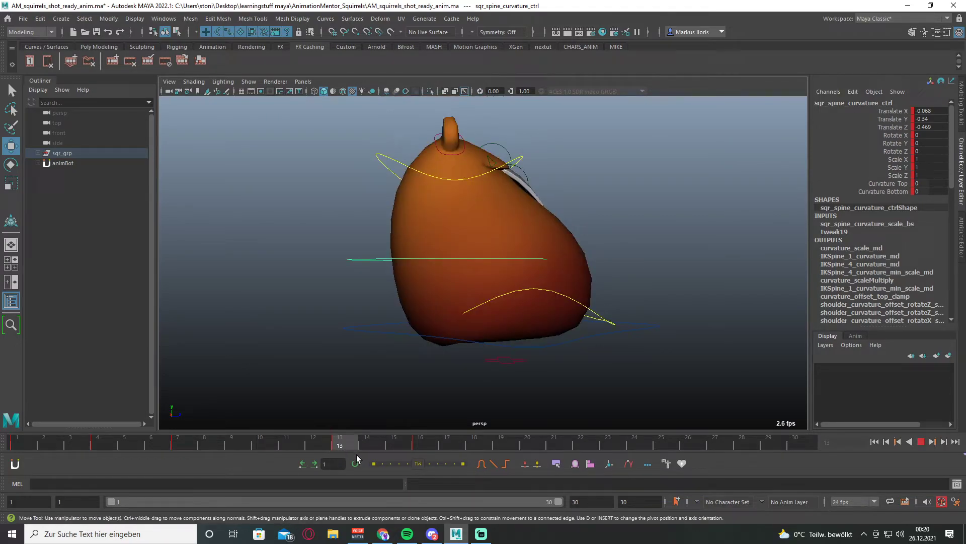
pyautogui.hotkey('alt', 'v')
pyautogui.click(446, 180)
pyautogui.moveTo(451, 194); pyautogui.dragTo(454, 215)
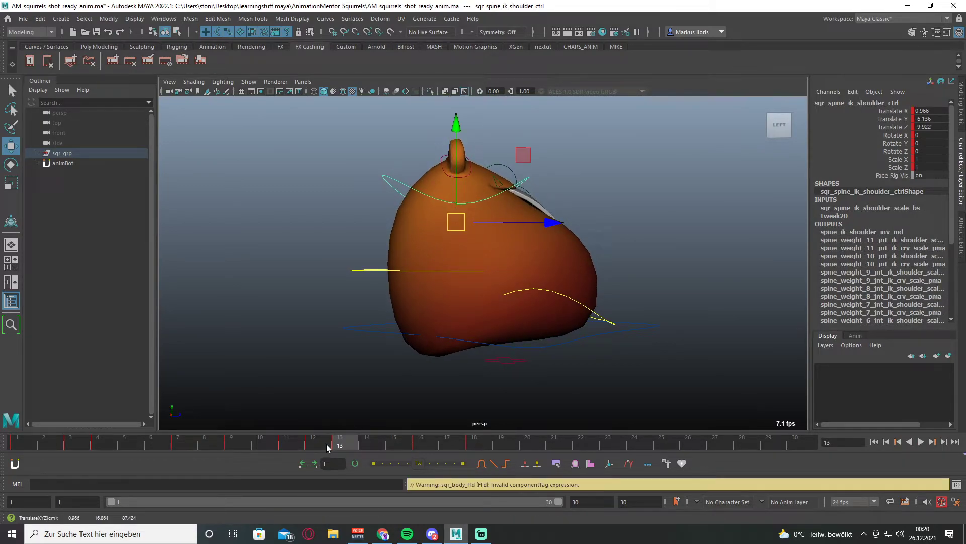
# - Go to frame 9 with the camera close to the squirrel's head
pyautogui.moveTo(327, 447); pyautogui.dragTo(231, 443)
pyautogui.keyDown('alt'); pyautogui.moveTo(479, 423); pyautogui.dragTo(502, 333, button='middle'); pyautogui.keyUp('alt')
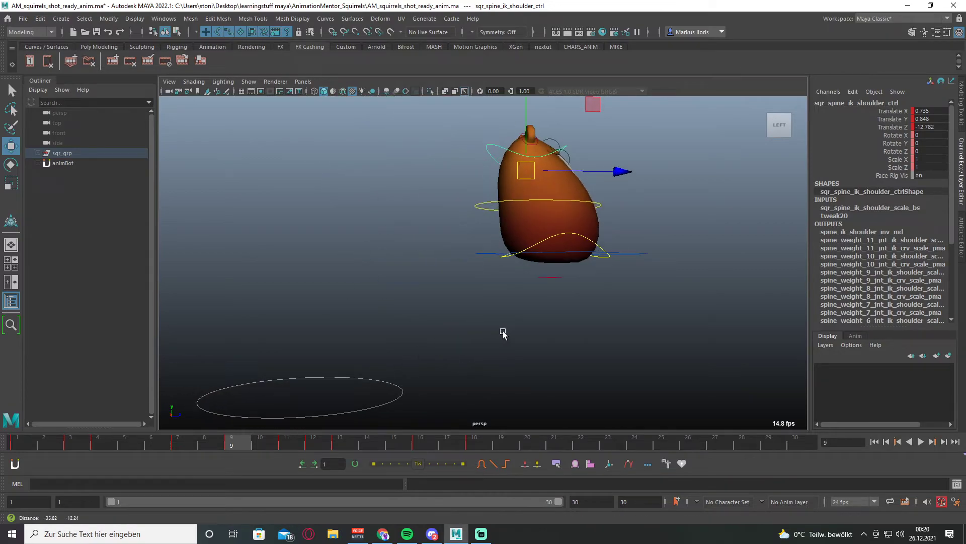
pyautogui.moveTo(231, 446)
pyautogui.mouseDown()
pyautogui.moveTo(149, 449)
pyautogui.moveTo(209, 454)
pyautogui.mouseUp()
pyautogui.keyDown('alt'); pyautogui.moveTo(509, 226); pyautogui.dragTo(512, 310, button='middle'); pyautogui.keyUp('alt')
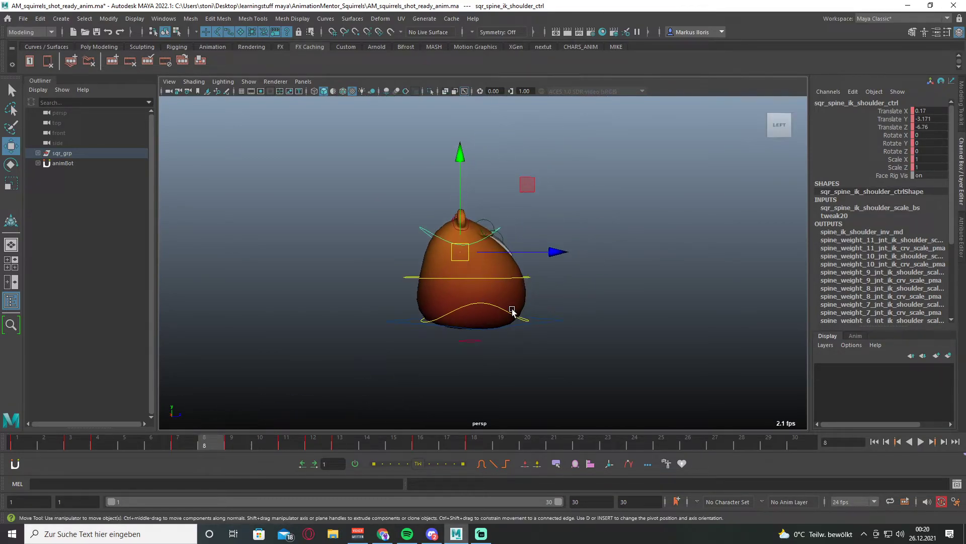
pyautogui.keyDown('alt'); pyautogui.moveTo(512, 311); pyautogui.dragTo(457, 308, button='right'); pyautogui.keyUp('alt')
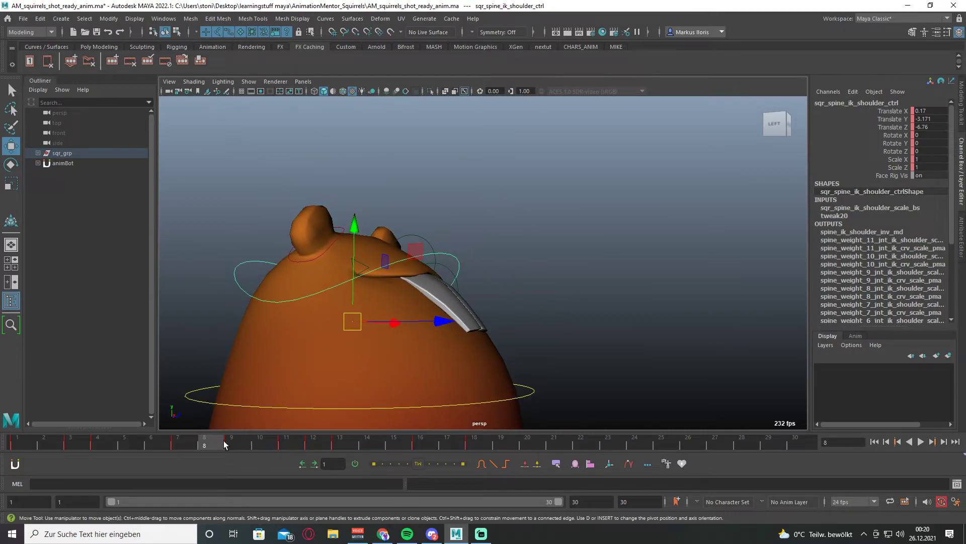
pyautogui.click(225, 445)
# - Rotate the lower jaw control to 3.766 on Y, then select the upper jaw's X axis
pyautogui.click(488, 270)
pyautogui.press('e')
pyautogui.moveTo(458, 278); pyautogui.dragTo(449, 251)
pyautogui.click(466, 238)
pyautogui.scroll(5, 471, 247)
pyautogui.scroll(-5, 471, 246)
pyautogui.scroll(1, 460, 274)
pyautogui.click(445, 276)
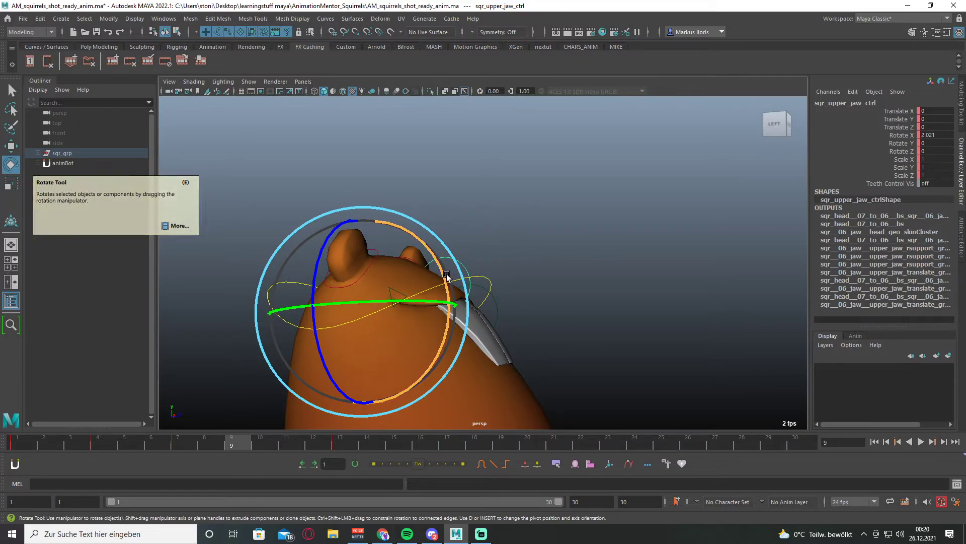
# - Tilt the upper jaw control back to about -16.9 degrees
pyautogui.moveTo(446, 277); pyautogui.dragTo(445, 248)
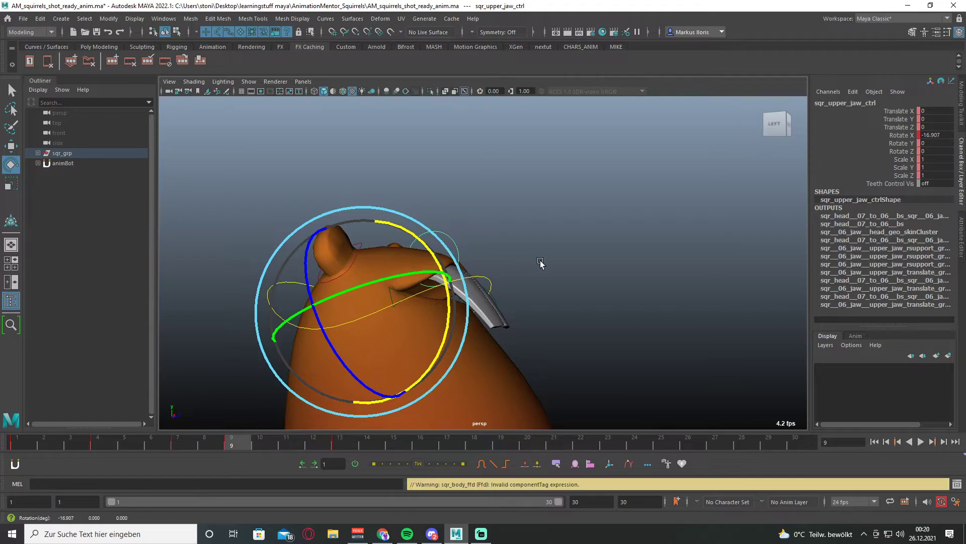
pyautogui.scroll(-5, 554, 271)
pyautogui.keyDown('alt'); pyautogui.moveTo(629, 289); pyautogui.dragTo(544, 264, button='middle'); pyautogui.keyUp('alt')
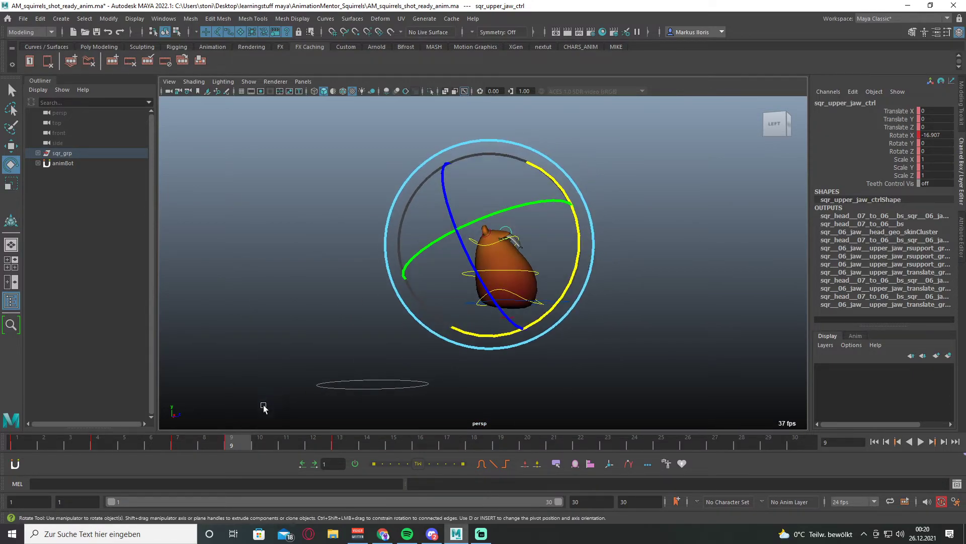
# - Replay the bounce with nothing selected to review the jaw change
pyautogui.hotkey('alt', 'v')
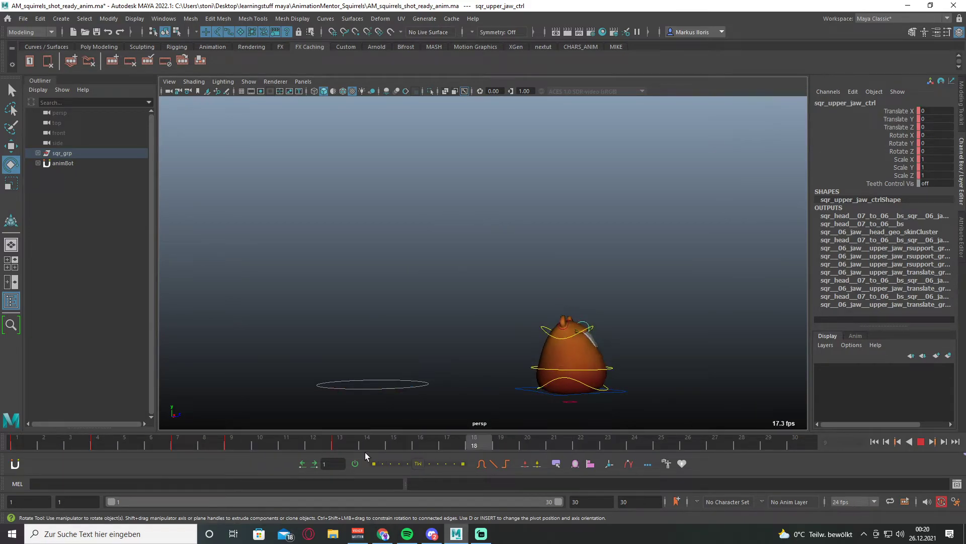
pyautogui.hotkey('alt', 'v')
pyautogui.keyDown('alt'); pyautogui.moveTo(573, 298); pyautogui.dragTo(477, 330); pyautogui.keyUp('alt')
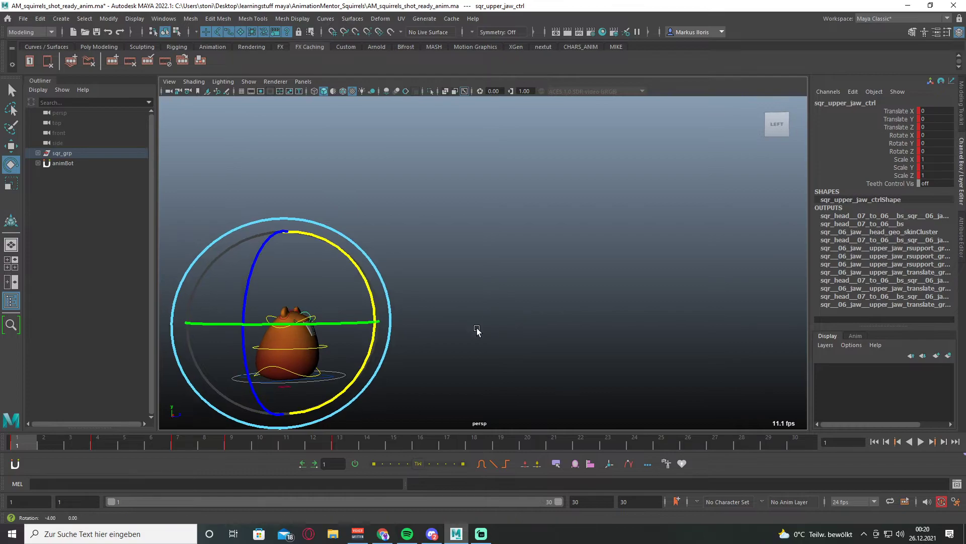
pyautogui.click(455, 297)
pyautogui.click(923, 445)
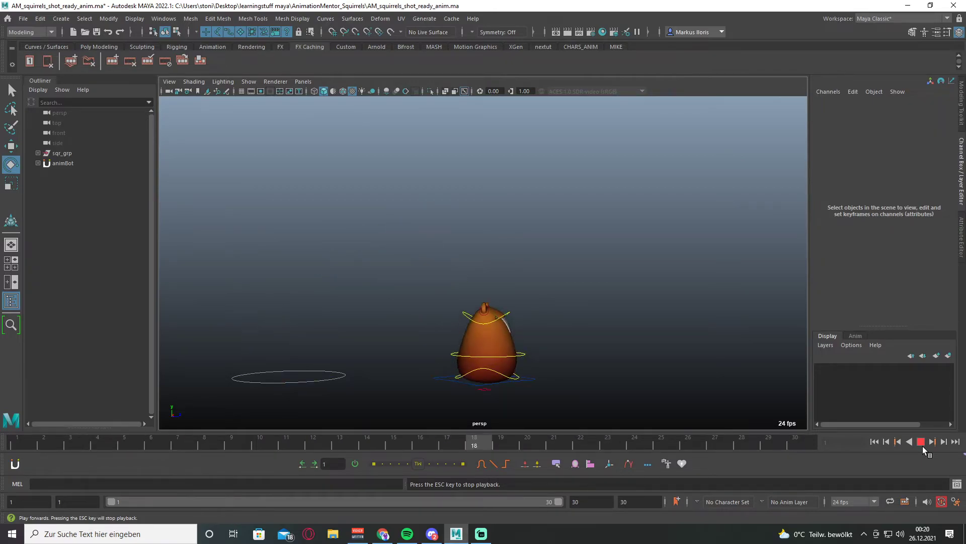
# - Stop at frame 15, scrub to frame 19 and select the shoulder spine control
pyautogui.click(921, 445)
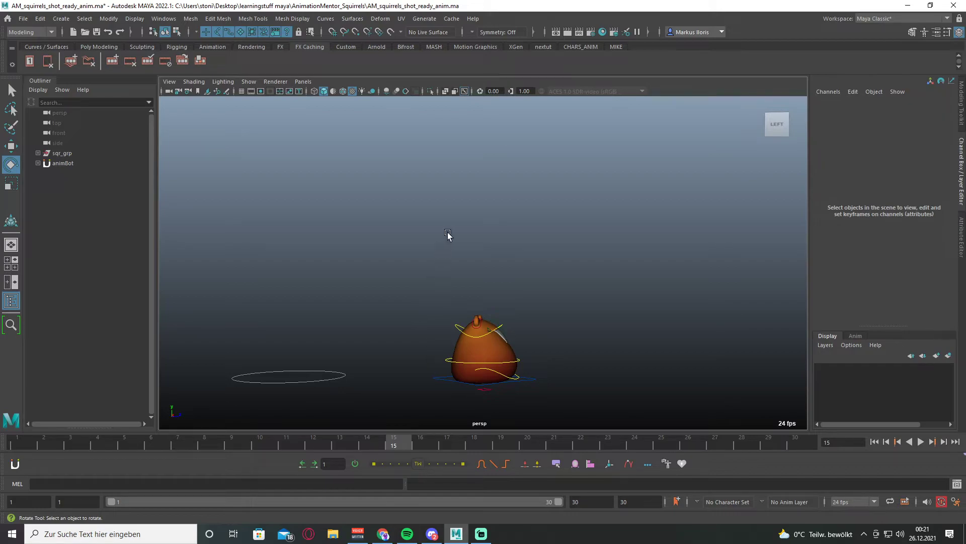
pyautogui.moveTo(527, 377); pyautogui.dragTo(527, 378)
pyautogui.click(637, 367)
pyautogui.moveTo(428, 445); pyautogui.dragTo(517, 437)
pyautogui.scroll(3, 593, 403)
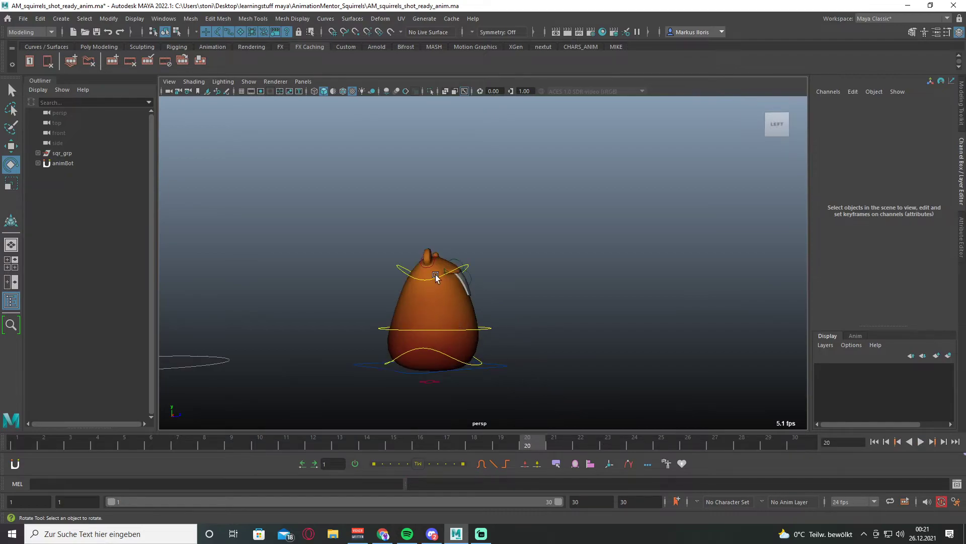
pyautogui.click(439, 280)
pyautogui.moveTo(482, 288); pyautogui.dragTo(464, 289)
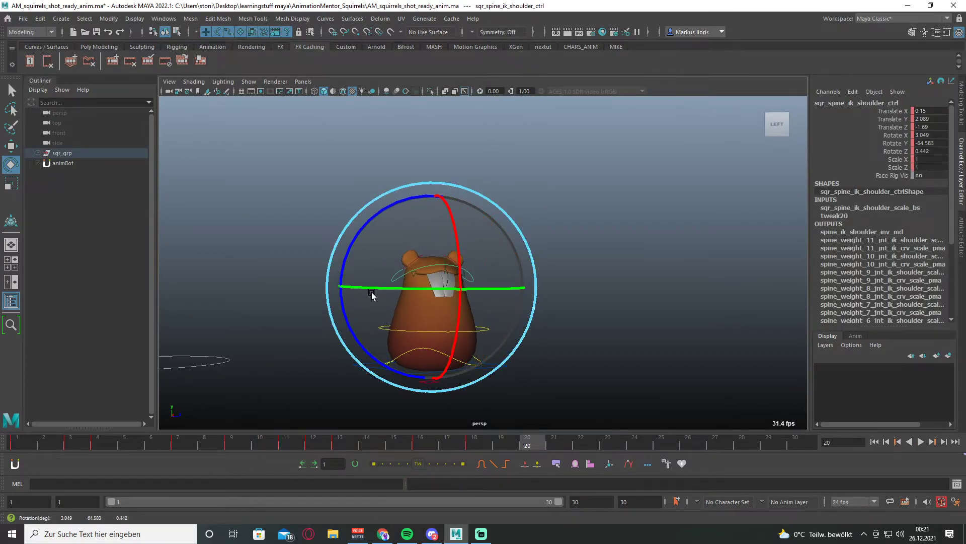
pyautogui.keyDown('alt'); pyautogui.moveTo(536, 345); pyautogui.dragTo(560, 359, button='middle'); pyautogui.keyUp('alt')
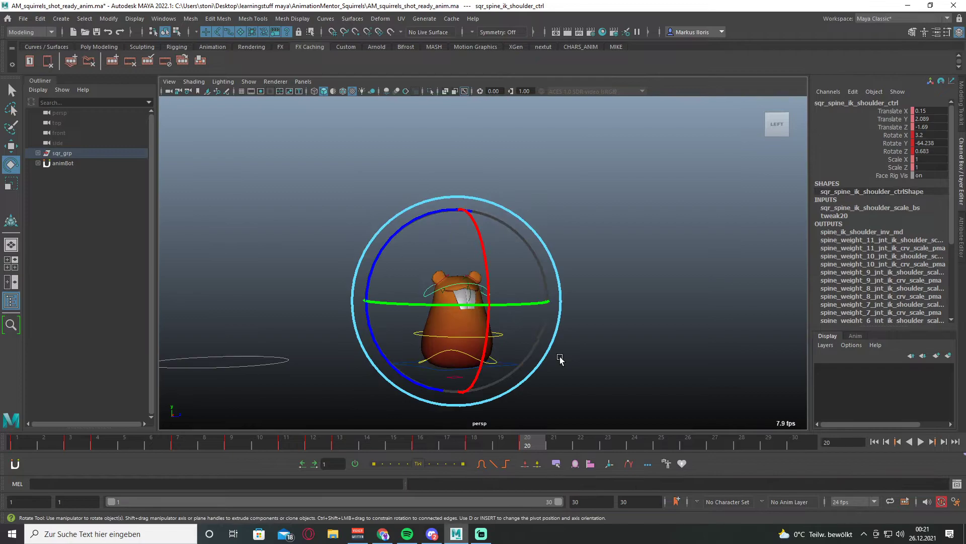
# - Replay the bounce, stop at frame 20, and scrub back to frame 1
pyautogui.hotkey('alt', 'v')
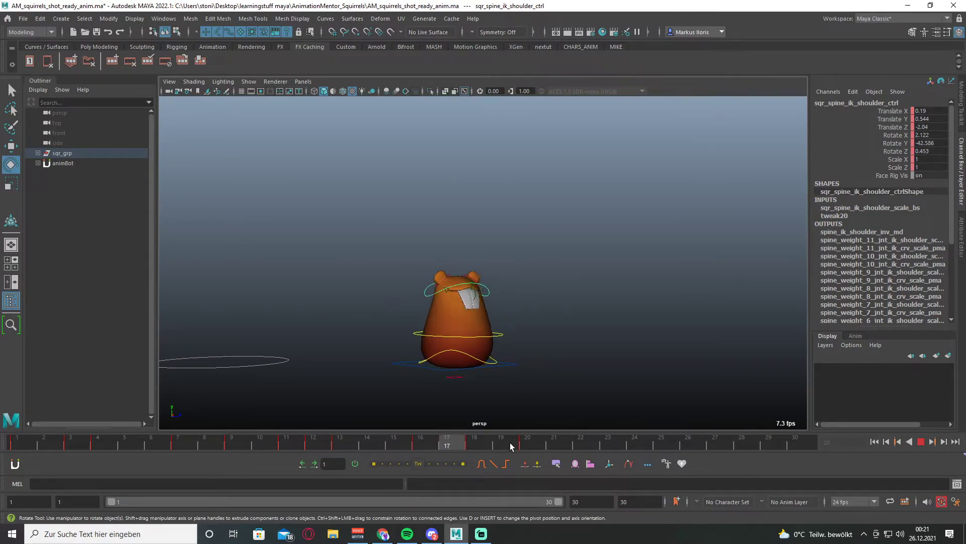
pyautogui.hotkey('alt', 'v')
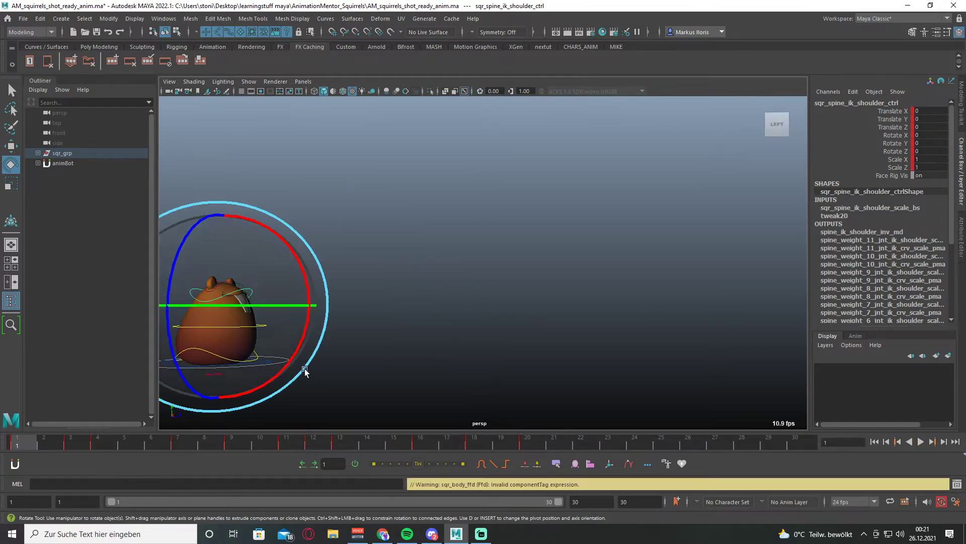
pyautogui.click(921, 441)
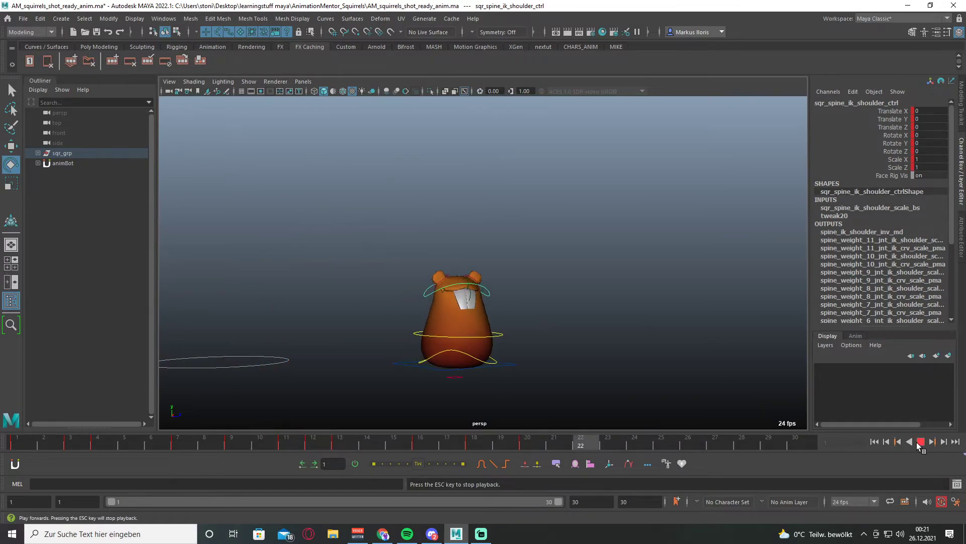
pyautogui.click(530, 446)
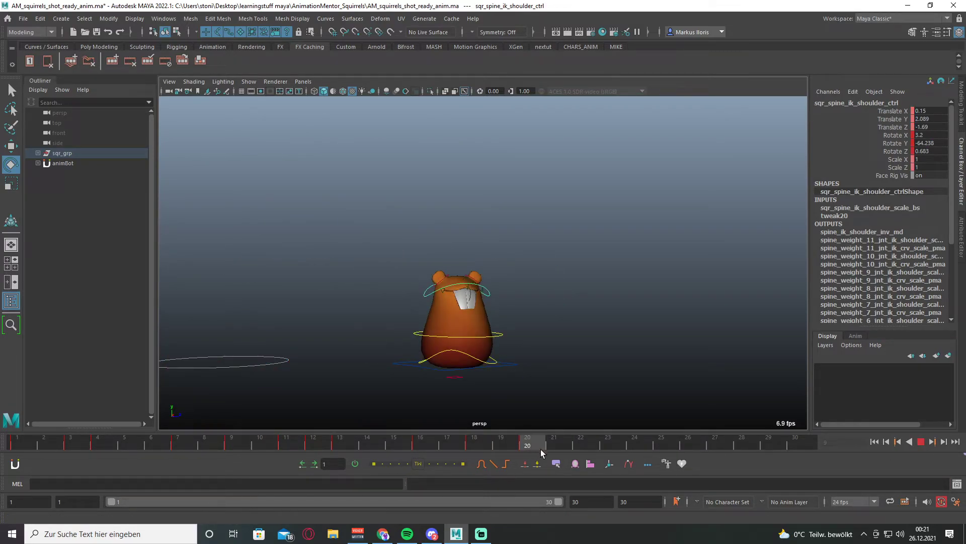
pyautogui.click(418, 447)
pyautogui.moveTo(418, 447); pyautogui.dragTo(16, 444)
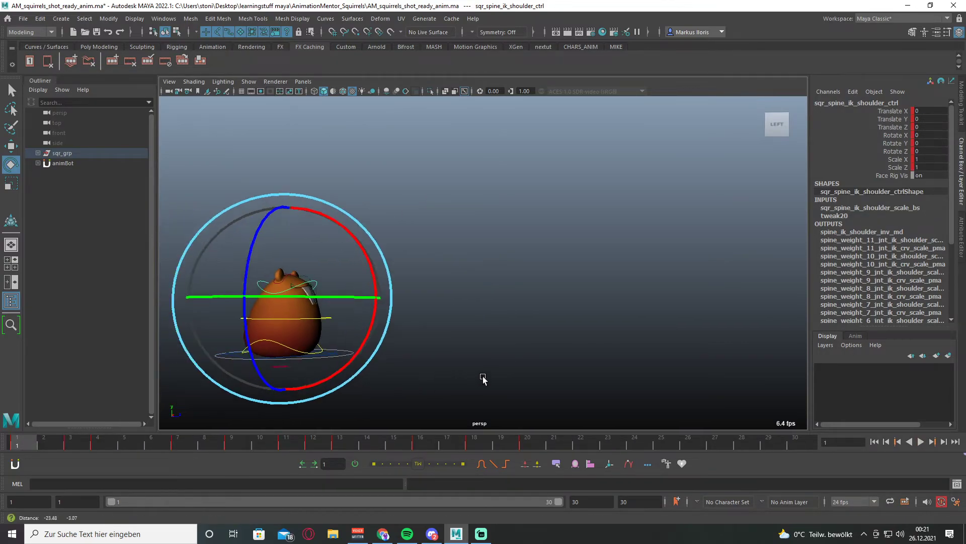
# - Zoom in close, select sqr_root_ctrl and switch to the Move tool
pyautogui.keyDown('alt'); pyautogui.moveTo(456, 380); pyautogui.dragTo(579, 374, button='middle'); pyautogui.keyUp('alt')
pyautogui.scroll(3, 481, 375)
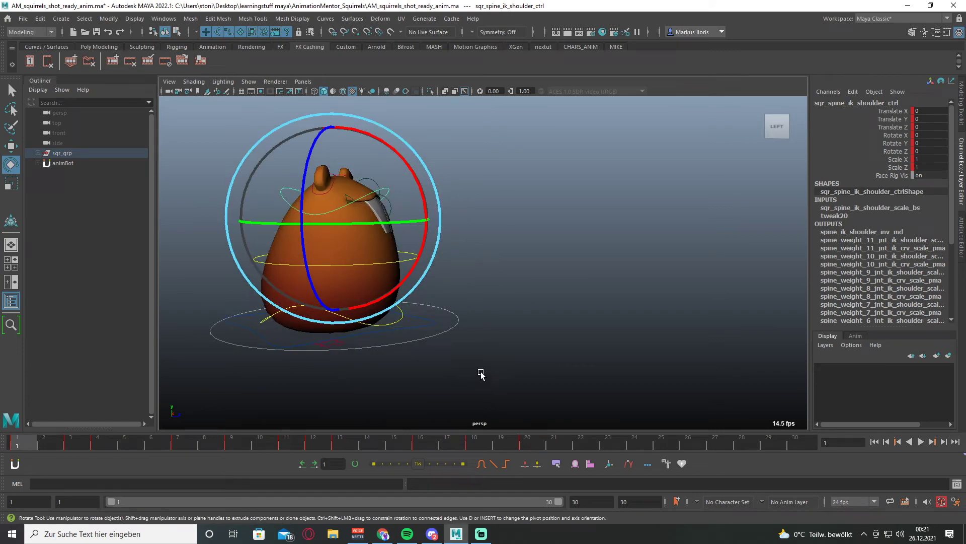
pyautogui.click(445, 336)
pyautogui.press('w')
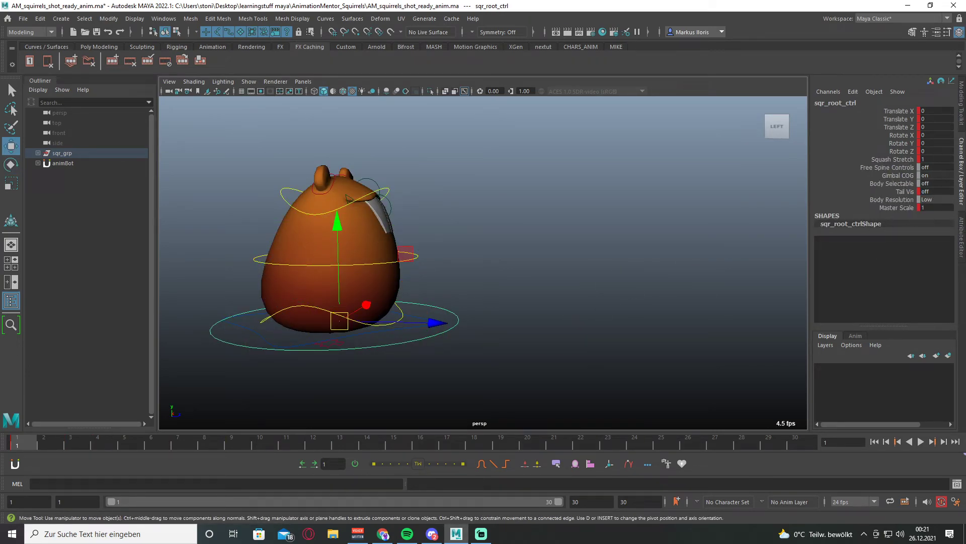
pyautogui.click(936, 191)
pyautogui.keyDown('alt'); pyautogui.moveTo(503, 302); pyautogui.dragTo(592, 276); pyautogui.keyUp('alt')
pyautogui.keyDown('alt'); pyautogui.moveTo(592, 277); pyautogui.dragTo(645, 287, button='right'); pyautogui.keyUp('alt')
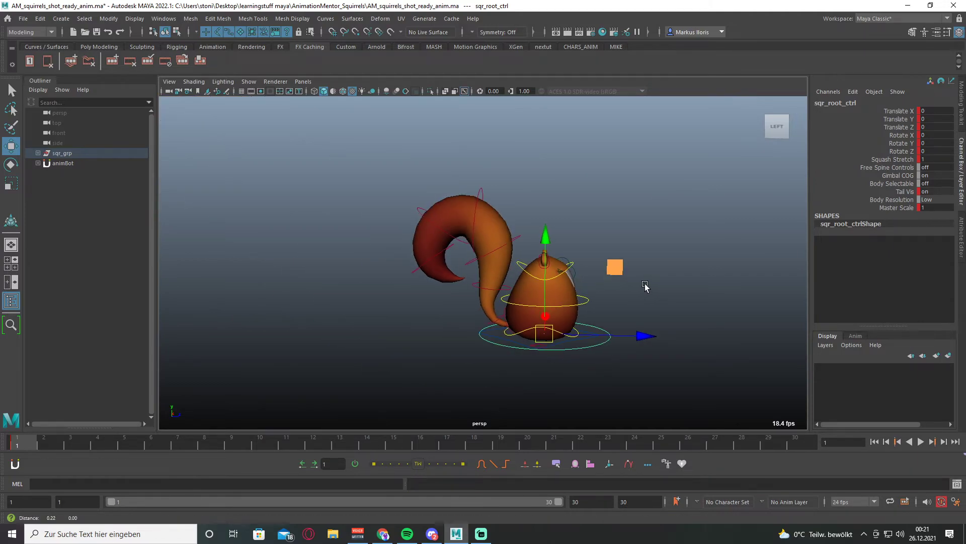
pyautogui.keyDown('alt'); pyautogui.moveTo(645, 287); pyautogui.dragTo(473, 259, button='middle'); pyautogui.keyUp('alt')
pyautogui.click(921, 441)
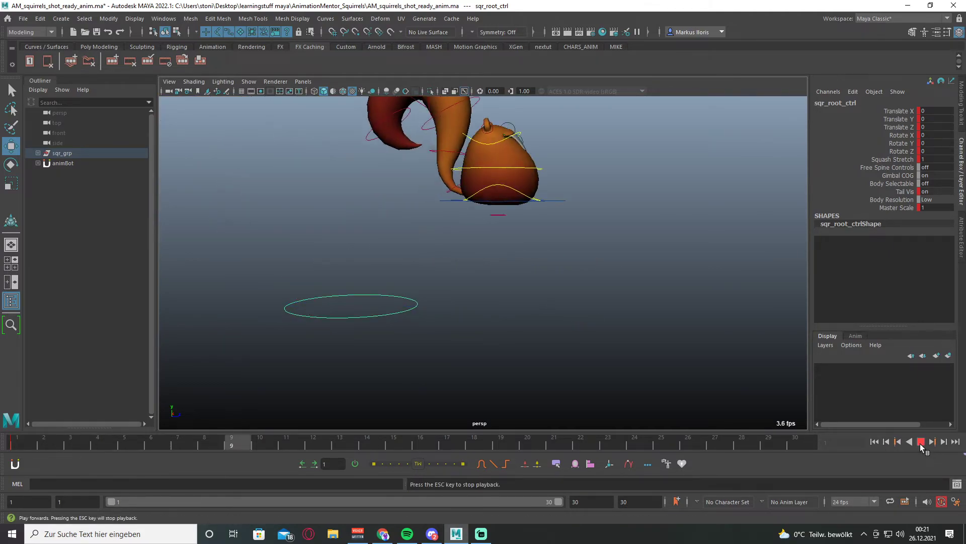
pyautogui.click(920, 443)
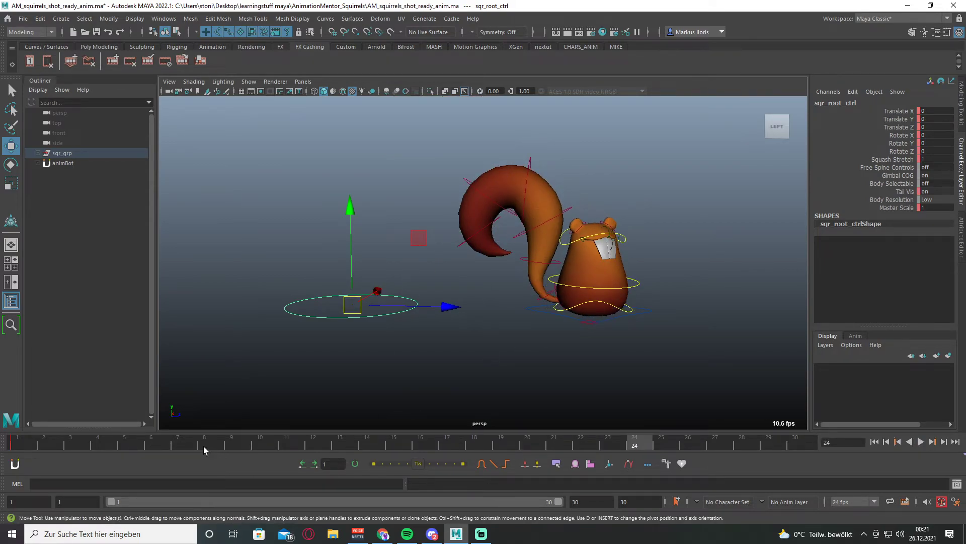
pyautogui.hotkey('alt', 'shift', 'v')
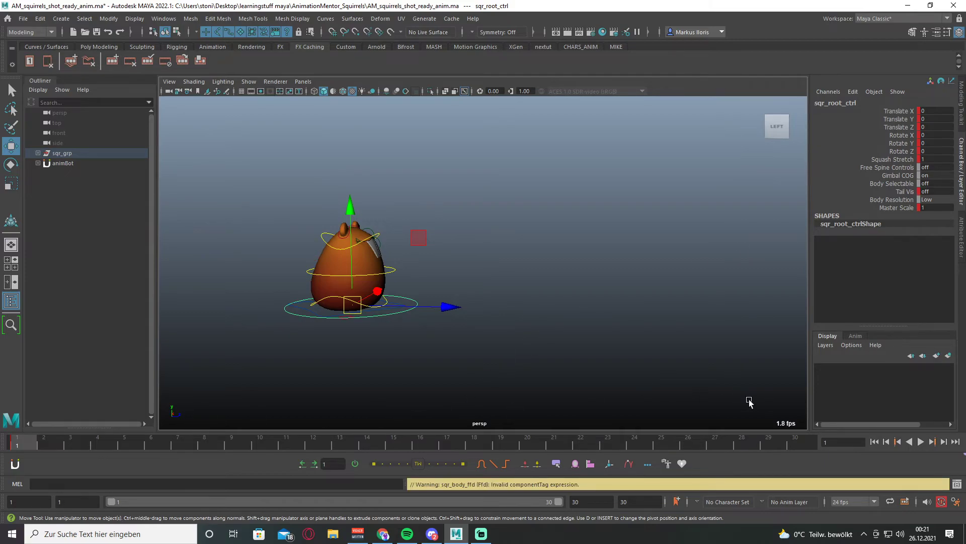
pyautogui.keyDown('alt'); pyautogui.moveTo(739, 397); pyautogui.dragTo(598, 369, button='middle'); pyautogui.keyUp('alt')
pyautogui.click(920, 442)
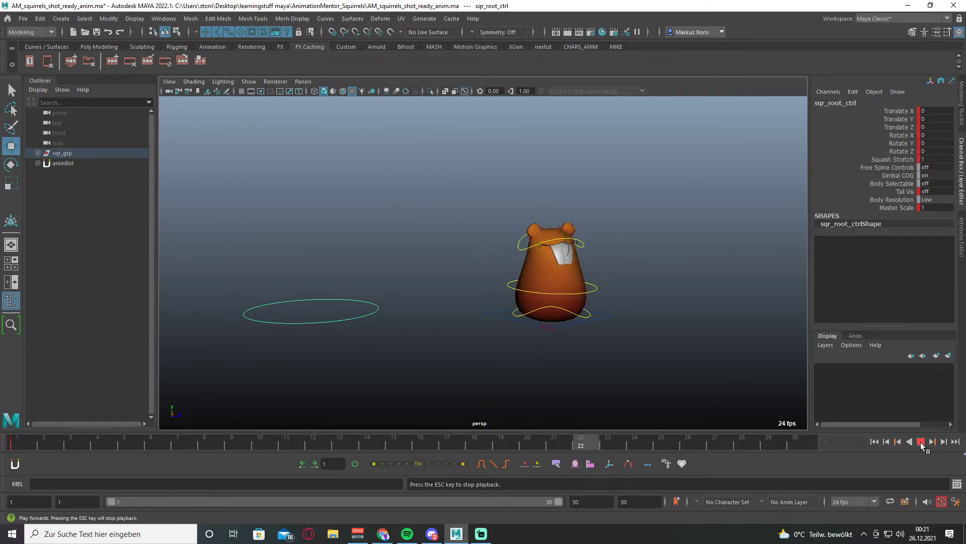
pyautogui.click(920, 441)
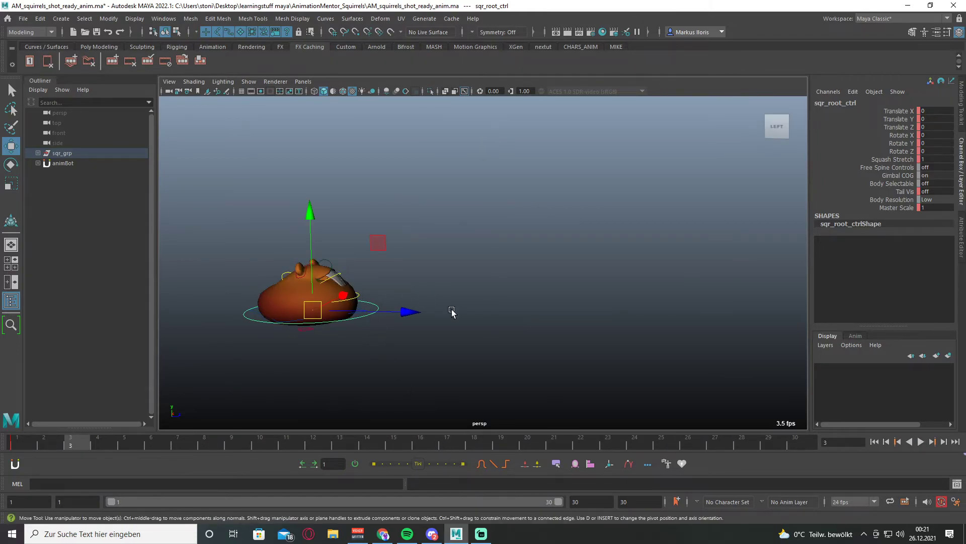
pyautogui.hotkey('alt', 'v')
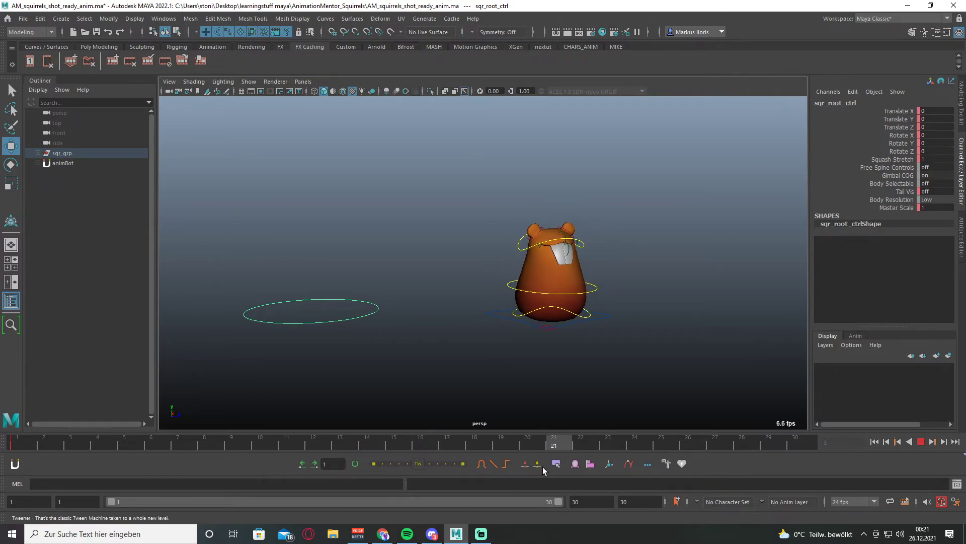
pyautogui.hotkey('alt', 'v')
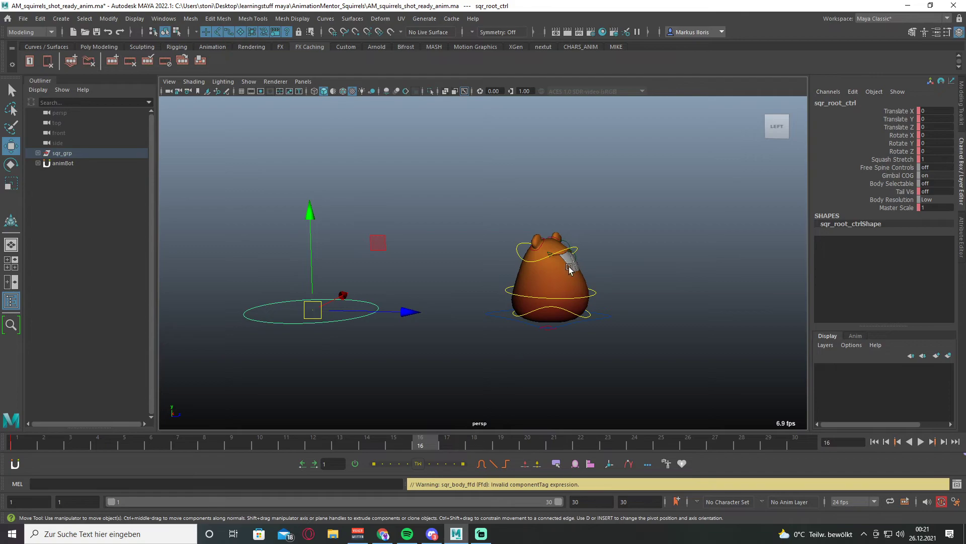
pyautogui.moveTo(488, 217); pyautogui.dragTo(676, 356)
pyautogui.hotkey('alt', 'v')
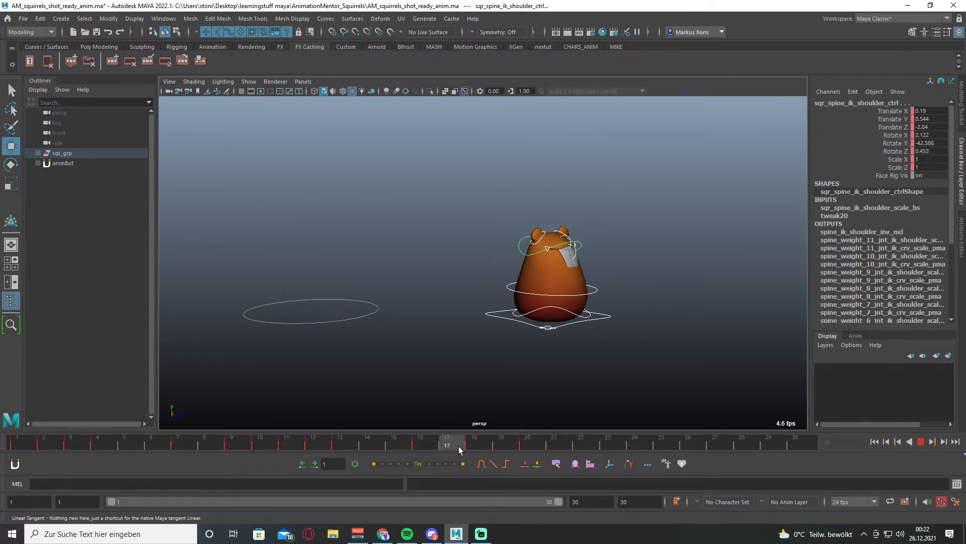
pyautogui.hotkey('alt', 'v')
pyautogui.click(616, 313)
pyautogui.click(572, 250)
pyautogui.hotkey('alt', 'v')
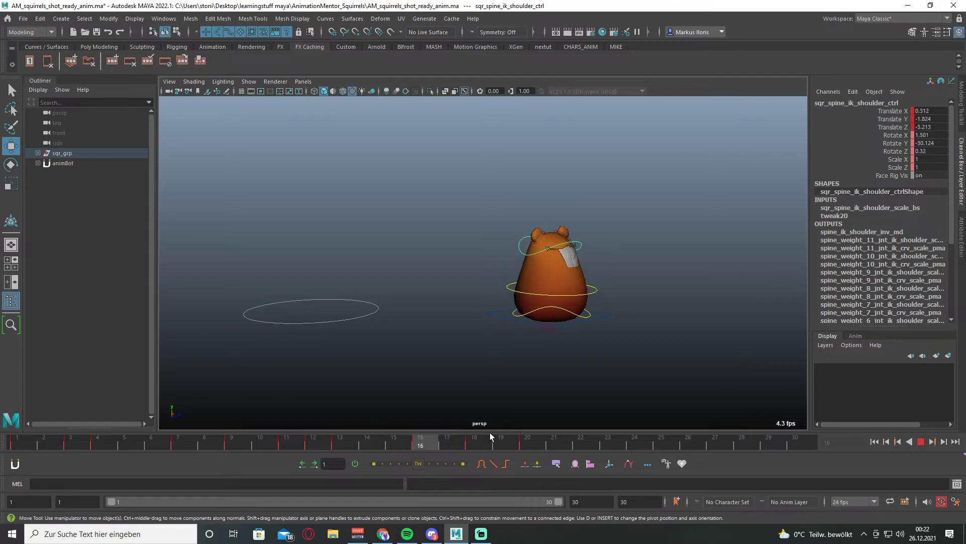
pyautogui.hotkey('alt', 'v')
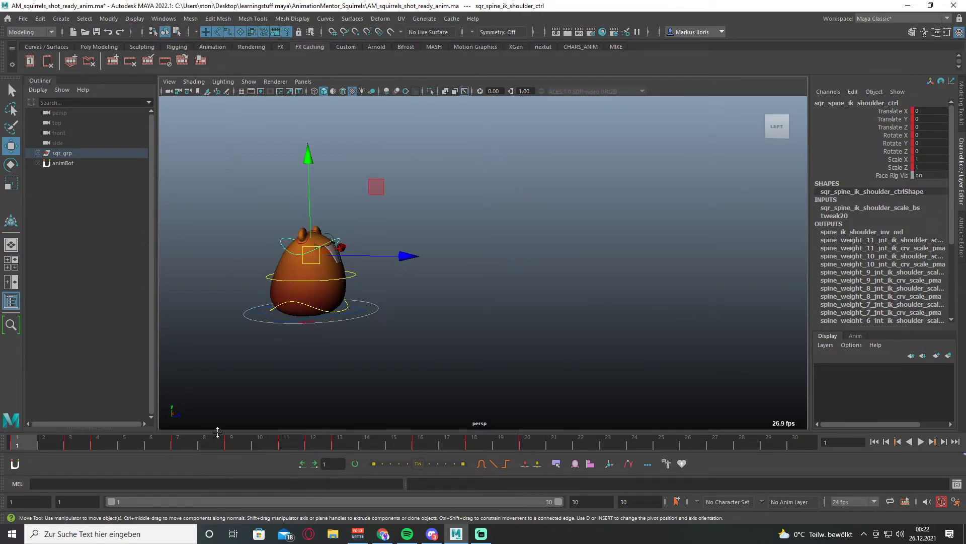
# - Playblast the bounce over movies/AM_squirrels_shot_ready_anim.avi and watch it through
pyautogui.rightClick(104, 447)
pyautogui.click(185, 437)
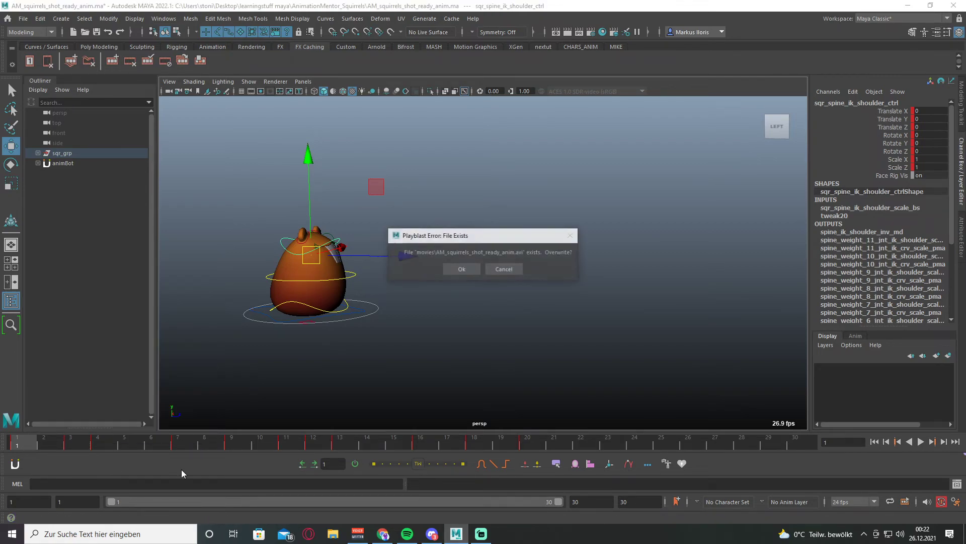
pyautogui.click(460, 270)
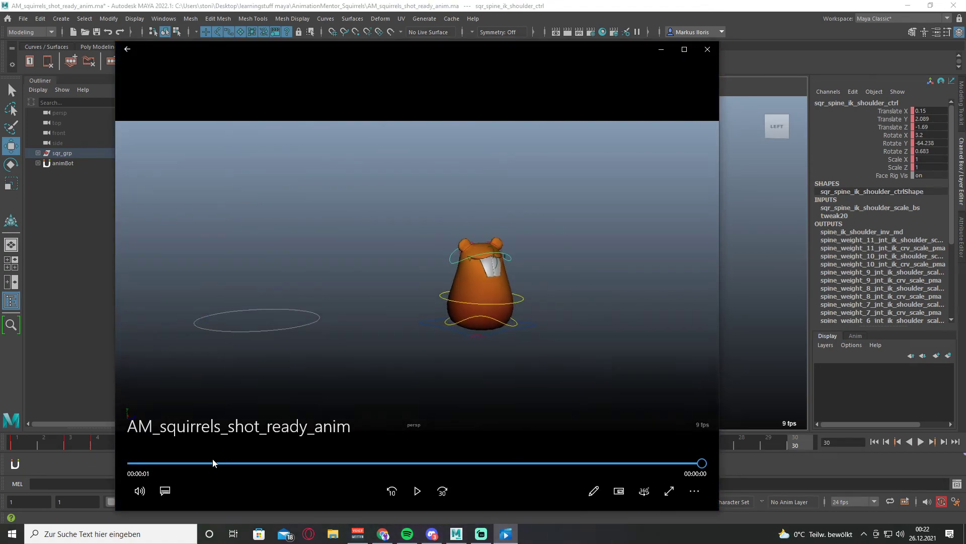
pyautogui.click(417, 491)
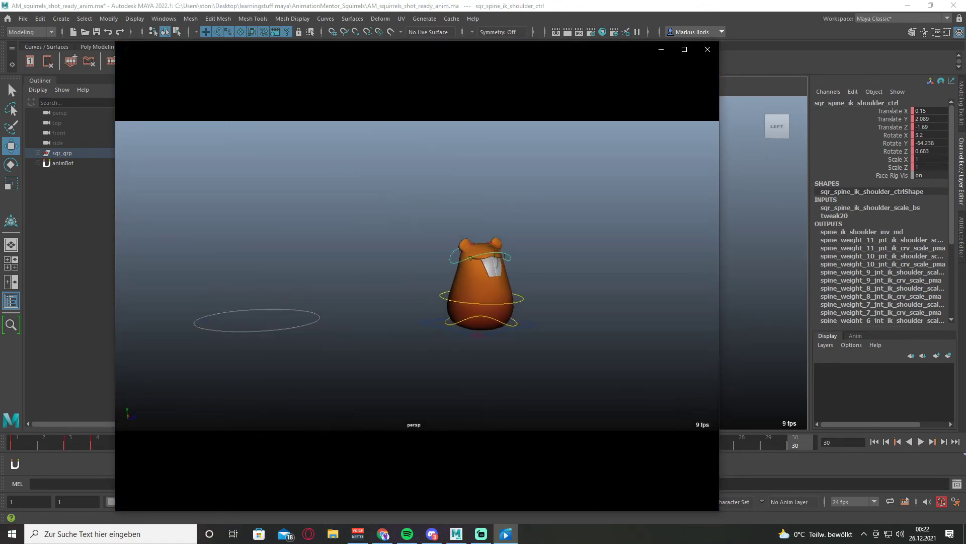
pyautogui.click(707, 51)
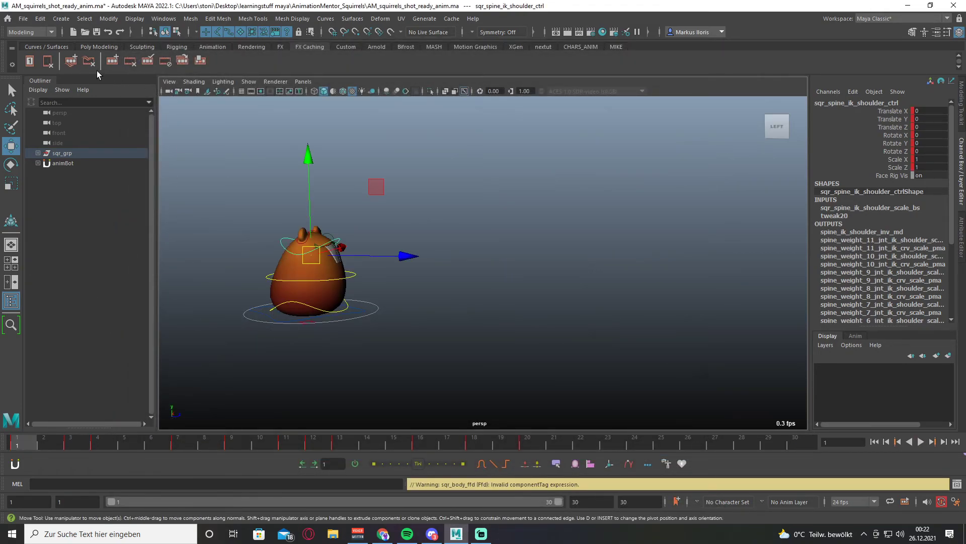
# - Create a NURBS plane, nurbsPlane1, from the NURBS Primitives menu
pyautogui.click(61, 19)
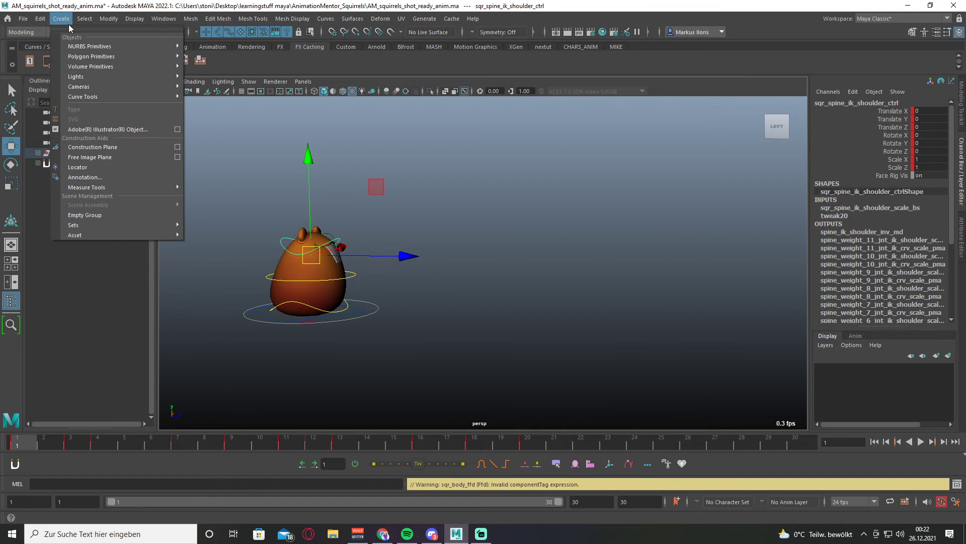
pyautogui.click(40, 19)
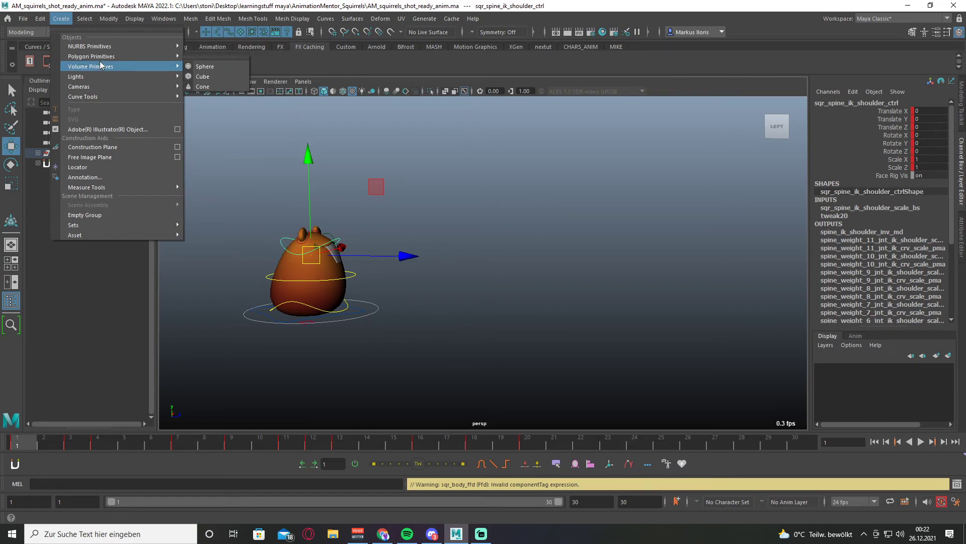
pyautogui.moveTo(90, 46)
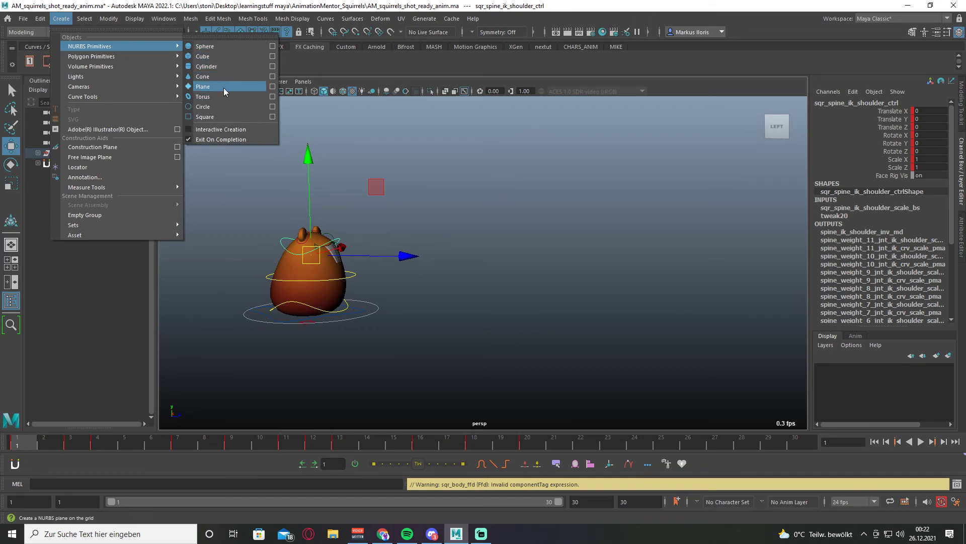
pyautogui.click(224, 86)
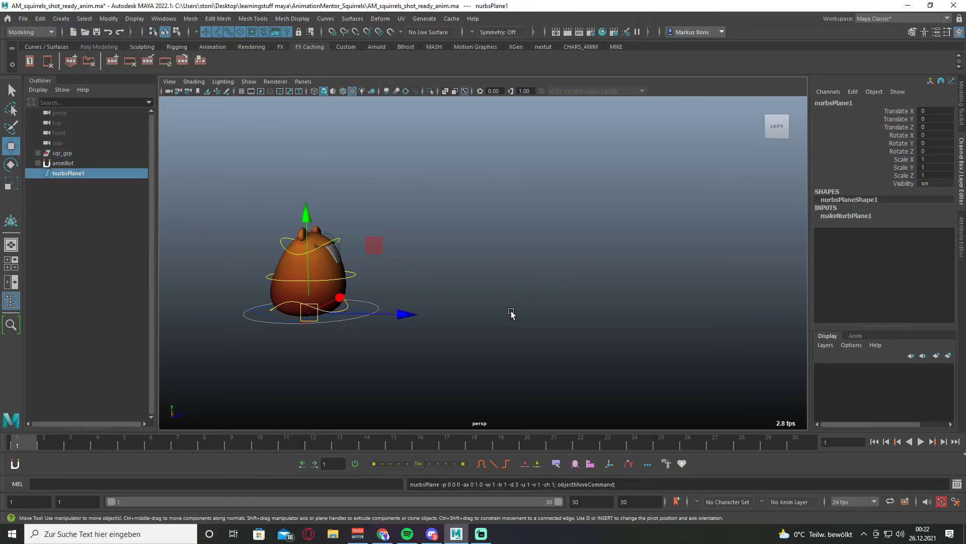
pyautogui.scroll(-3, 508, 313)
# - Scale nurbsPlane1 uniformly to 486.751 as a ground floor, then deselect it
pyautogui.press('e')
pyautogui.press('r')
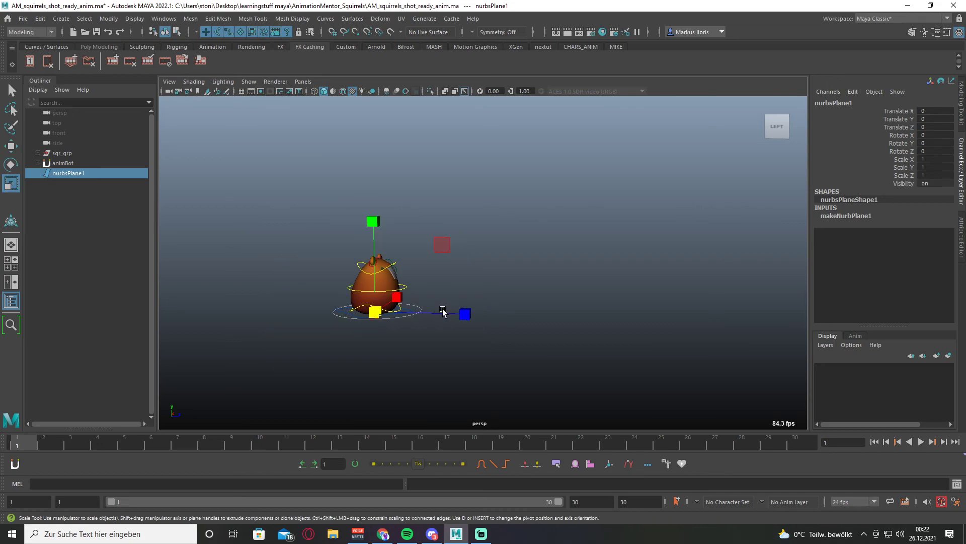
pyautogui.moveTo(375, 312)
pyautogui.mouseDown()
pyautogui.moveTo(437, 378)
pyautogui.moveTo(445, 319)
pyautogui.moveTo(514, 339)
pyautogui.moveTo(460, 339)
pyautogui.moveTo(470, 341)
pyautogui.moveTo(386, 237)
pyautogui.mouseUp()
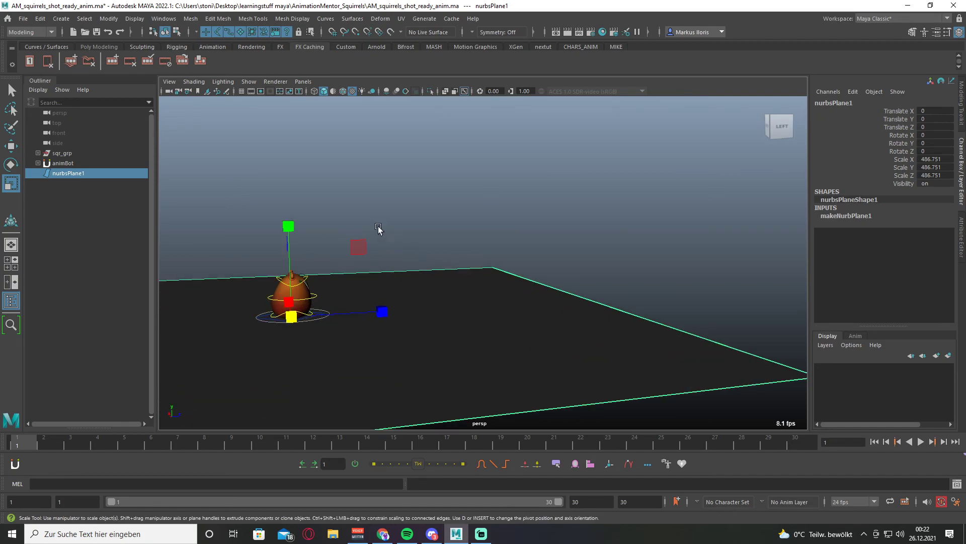
pyautogui.click(386, 237)
pyautogui.moveTo(378, 280)
pyautogui.keyDown('alt'); pyautogui.mouseDown()
pyautogui.moveTo(448, 273)
pyautogui.moveTo(425, 270)
pyautogui.moveTo(430, 292)
pyautogui.mouseUp(); pyautogui.keyUp('alt')
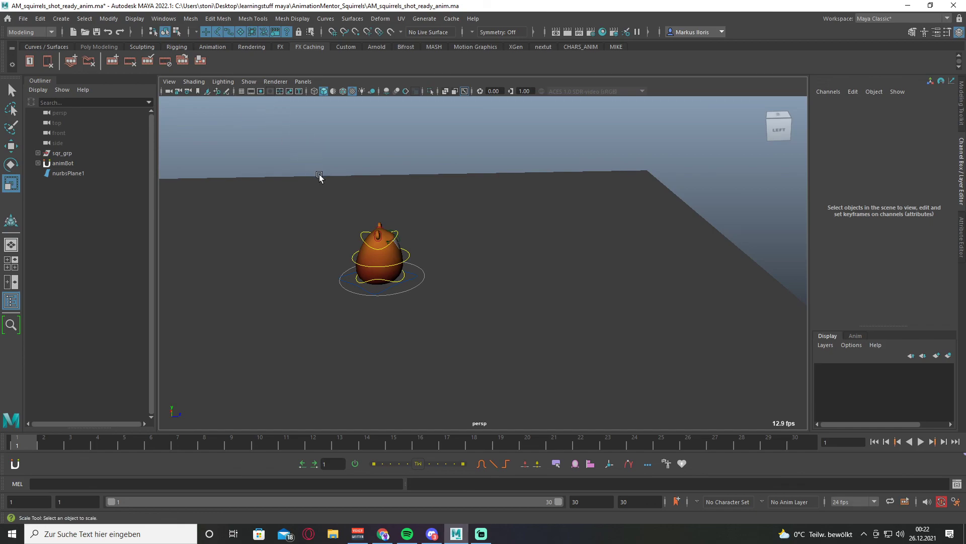